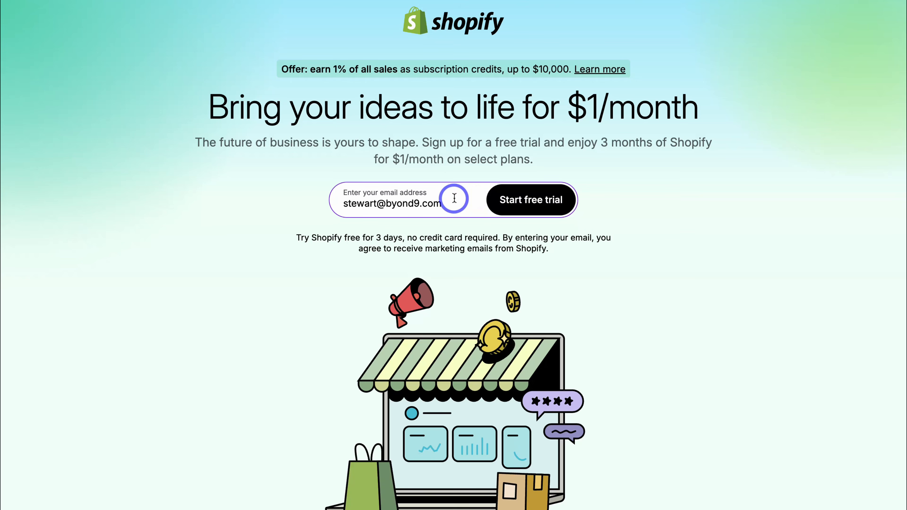
- Start the free trial with the prefilled email, enter the account password and create the Shopify account
click(531, 202)
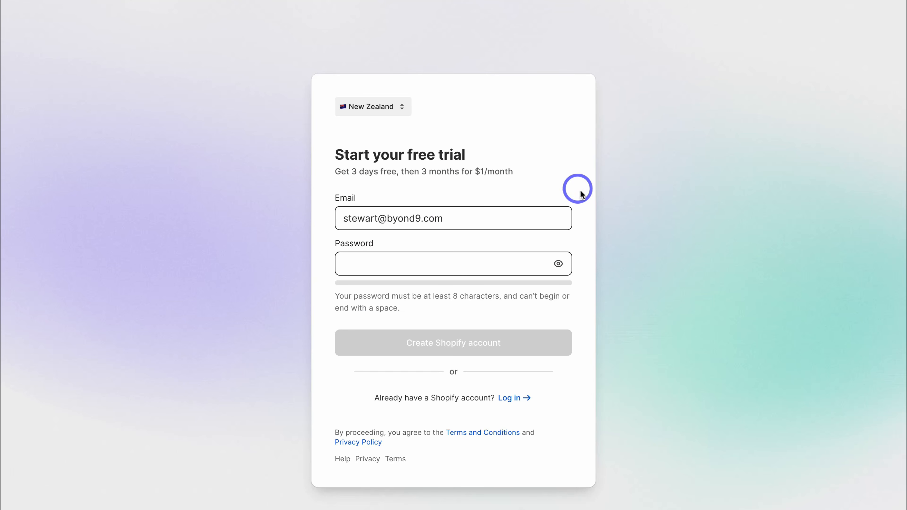
click(419, 264)
key(super+v)
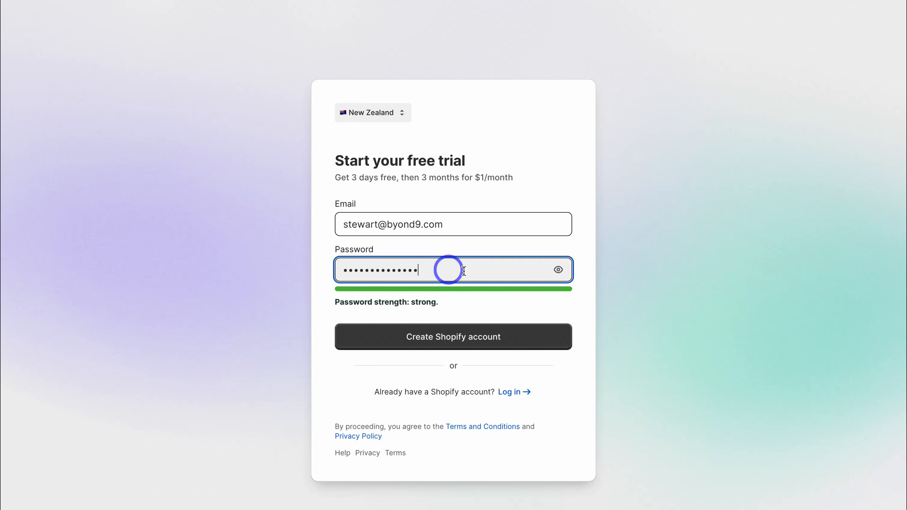
click(546, 337)
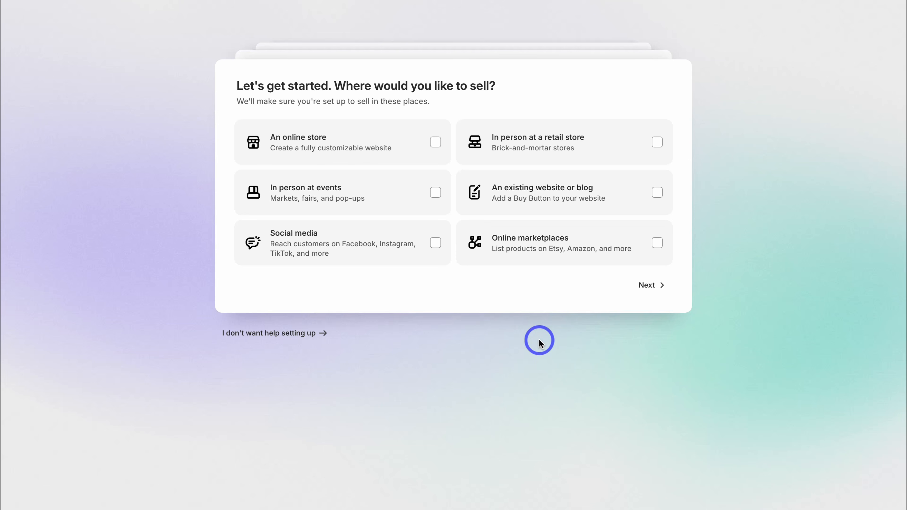
- Complete the onboarding questions with an online store, just starting, and products bought or self-made, and skip the plan choice
click(431, 144)
click(643, 285)
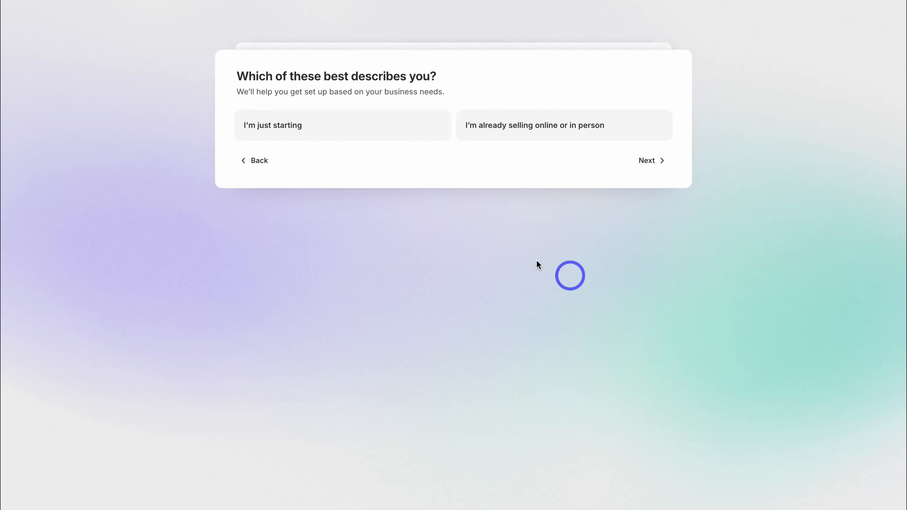
click(376, 133)
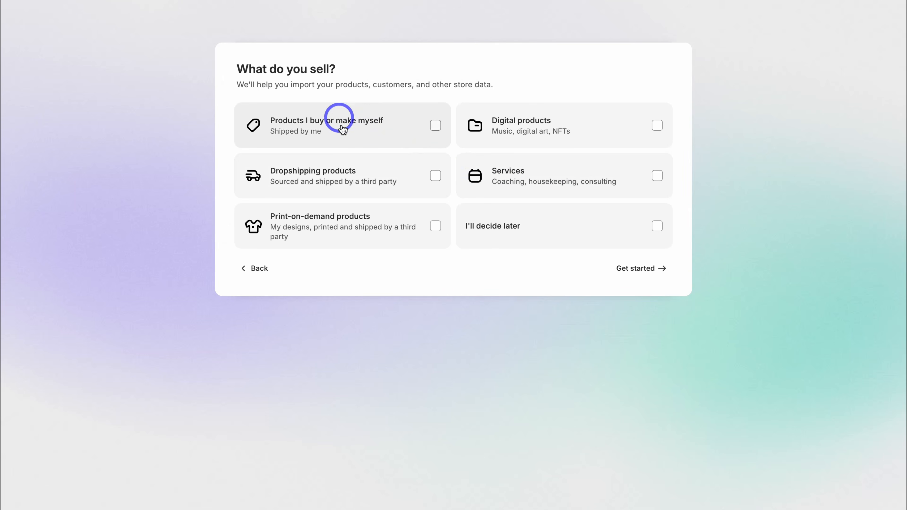
click(391, 127)
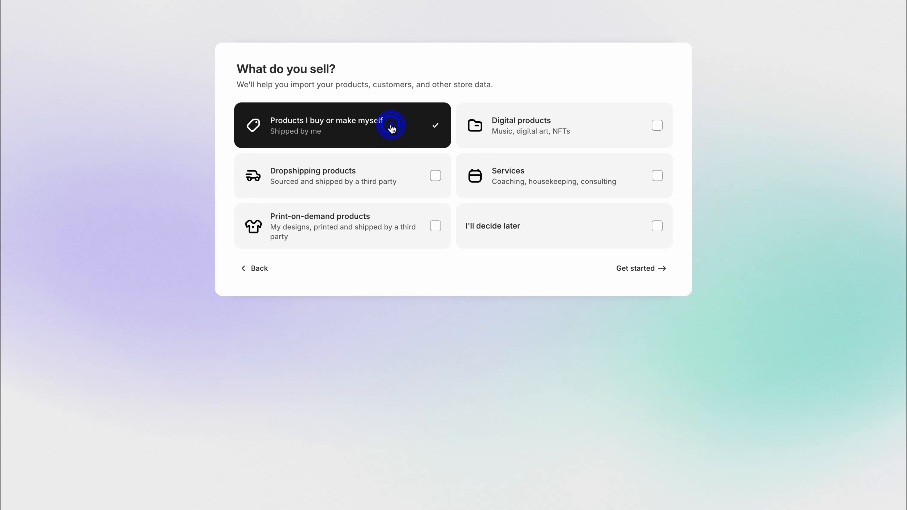
click(641, 280)
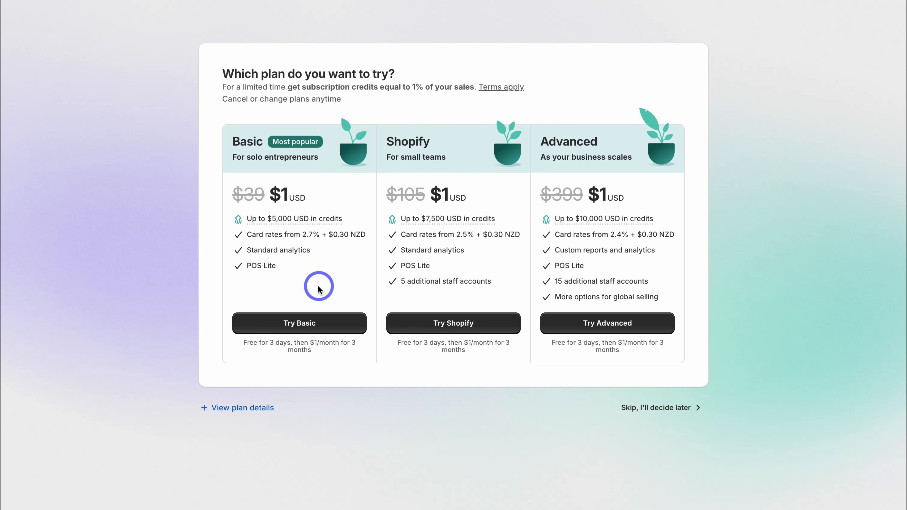
click(647, 408)
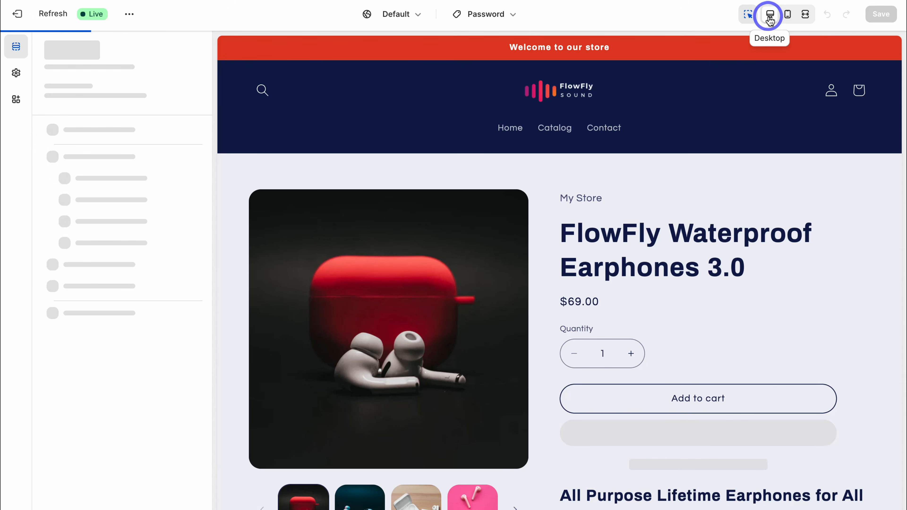
- Preview the FlowFly Waterproof Earphones 3.0 product page in mobile view and look through its layout
click(788, 15)
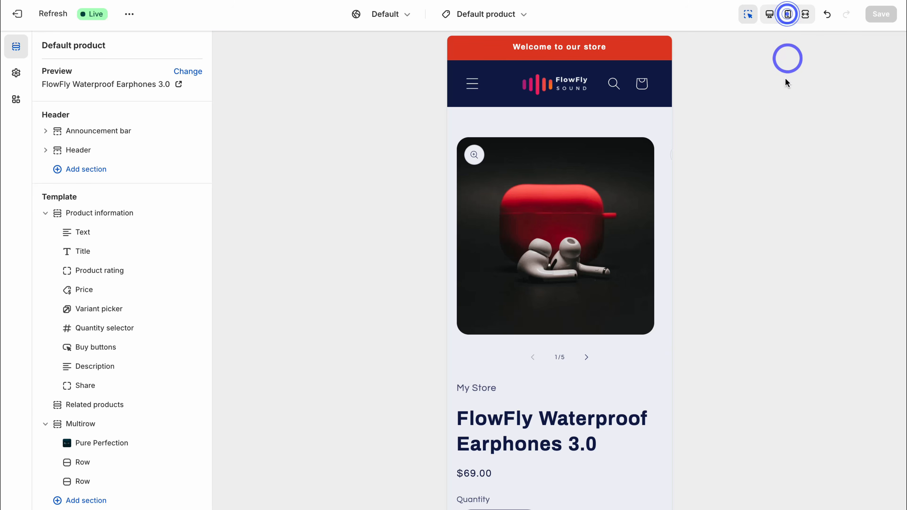
scroll(592, 145, down, 20)
scroll(585, 145, up, 10)
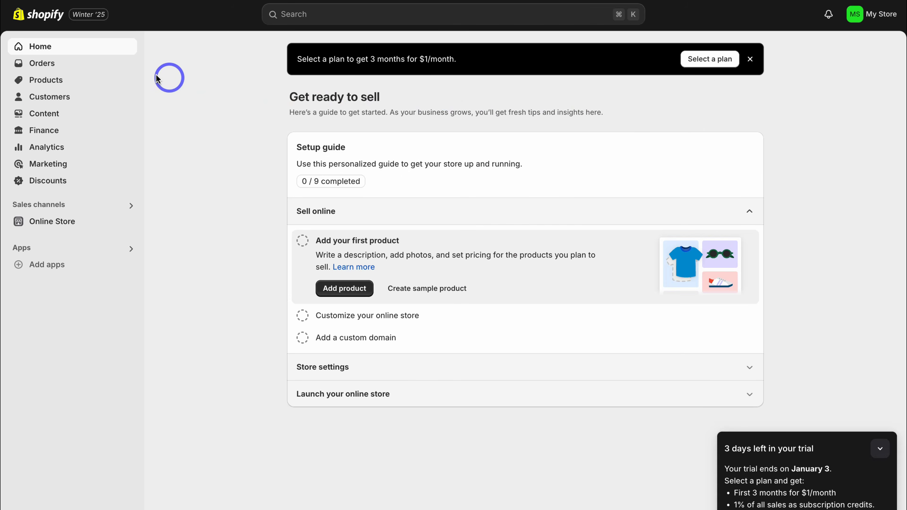
- Start a new product and title it FlowFly Waterproof Earphones 3.0
click(93, 81)
click(237, 199)
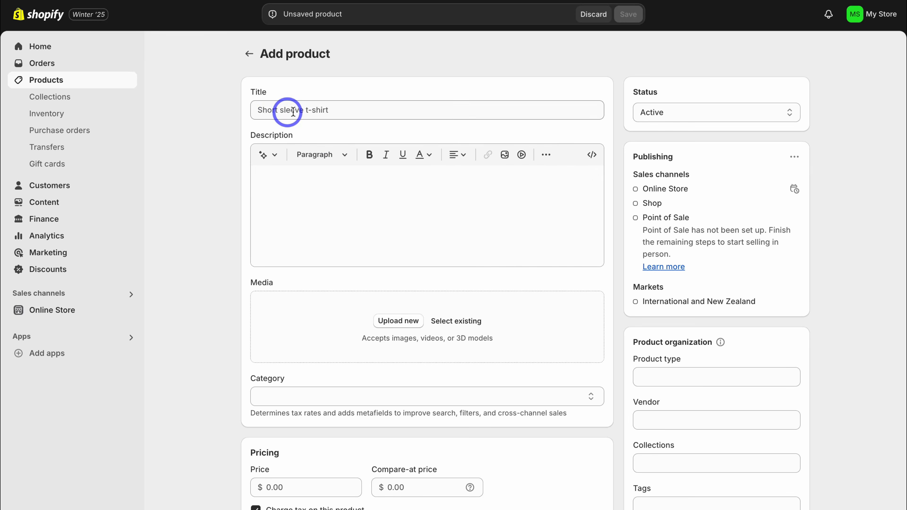
click(293, 111)
text(FlowFly Waterproof Earphones 3.0)
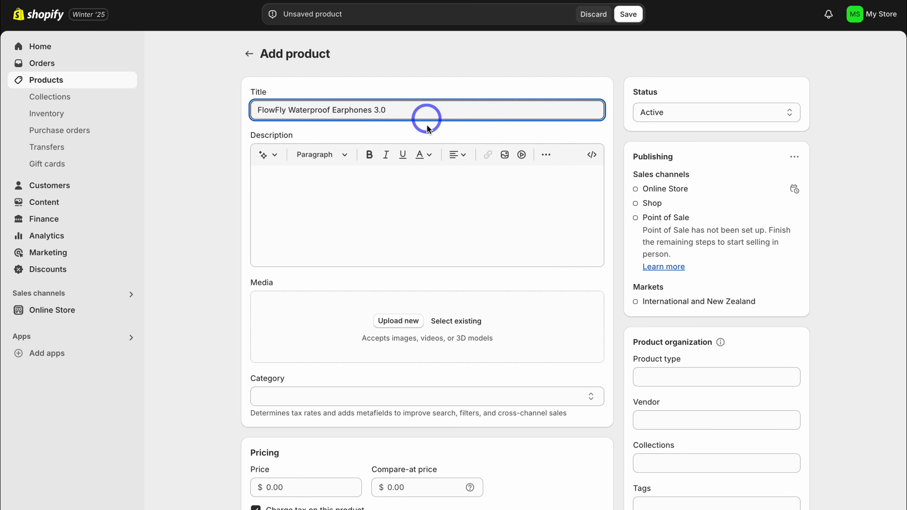
- Generate and keep an Expert-tone product description from the keywords waterproof, wide frequency, noise cancelling, no distortion, incredibly comfortable
click(304, 177)
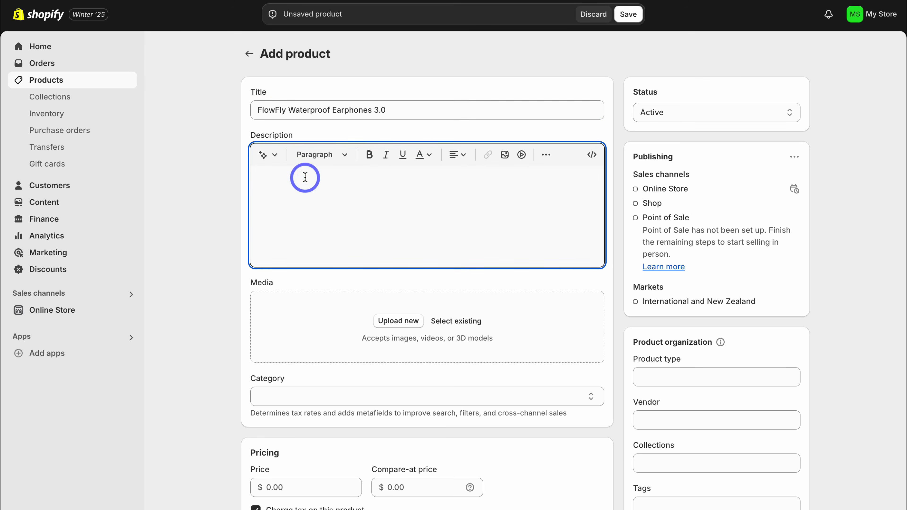
click(269, 155)
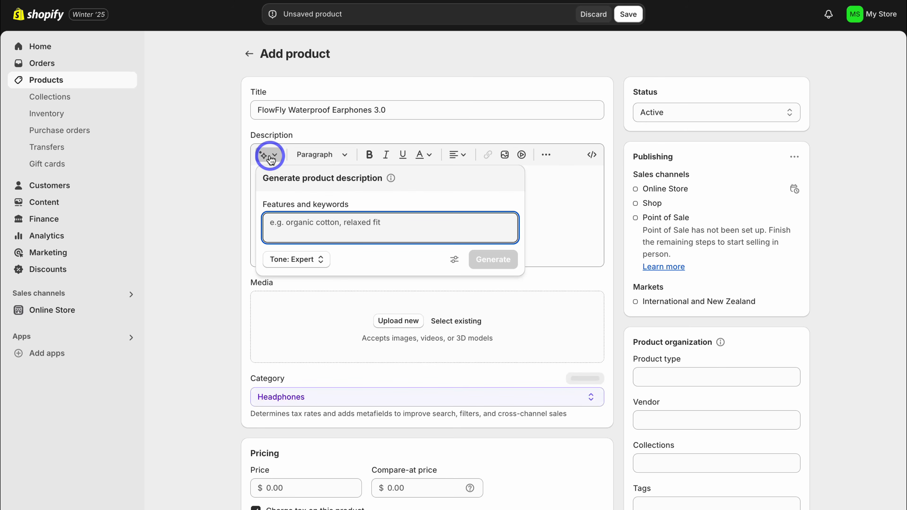
click(289, 229)
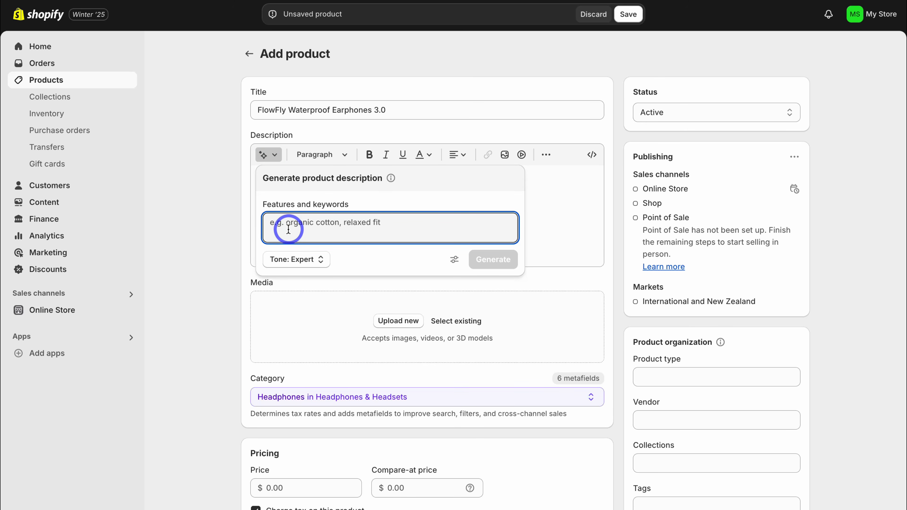
text(waterproof, wide frequency, noise cancelling, no distortion, incredibly comfortable)
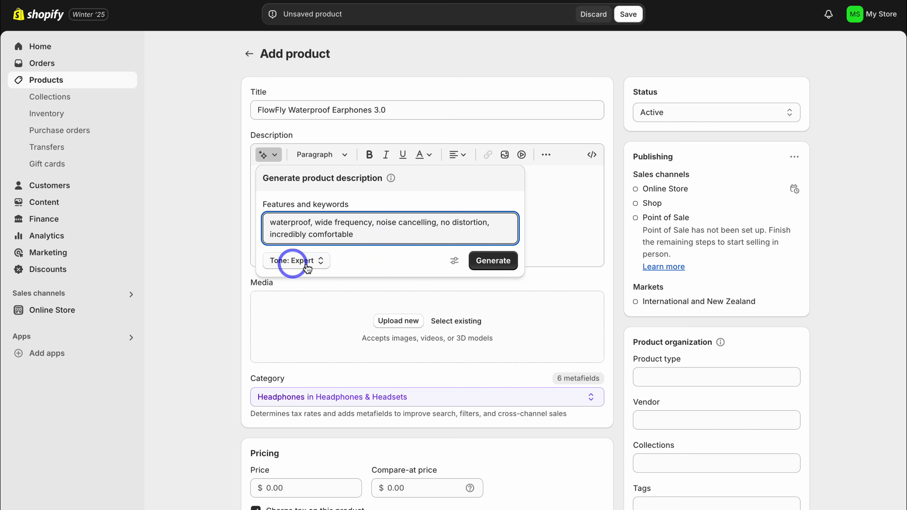
click(294, 261)
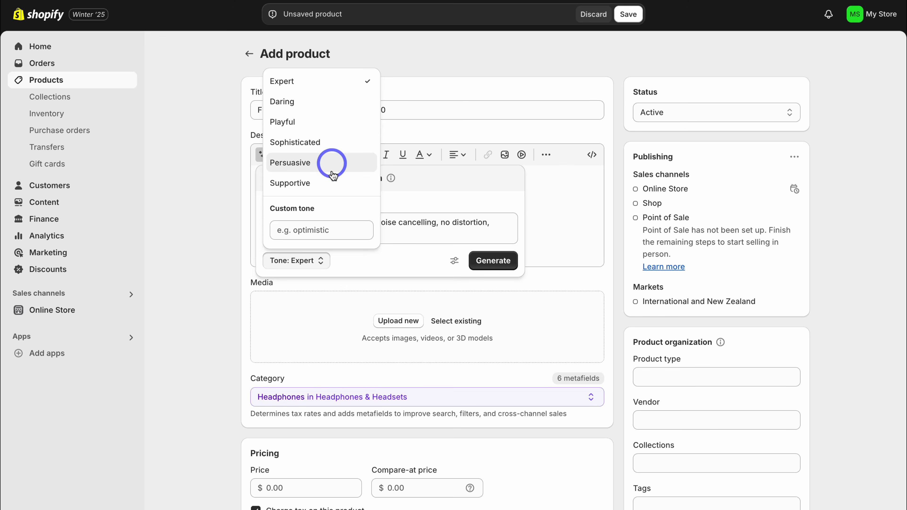
click(318, 93)
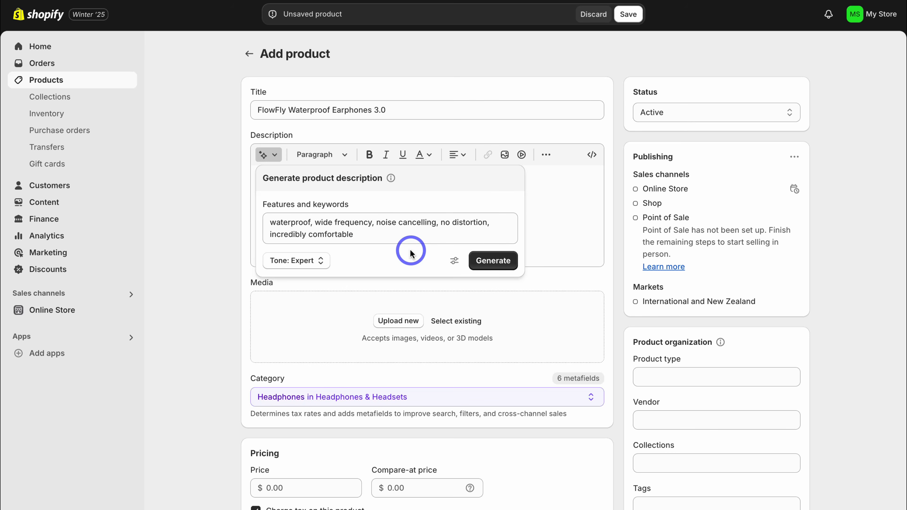
click(493, 261)
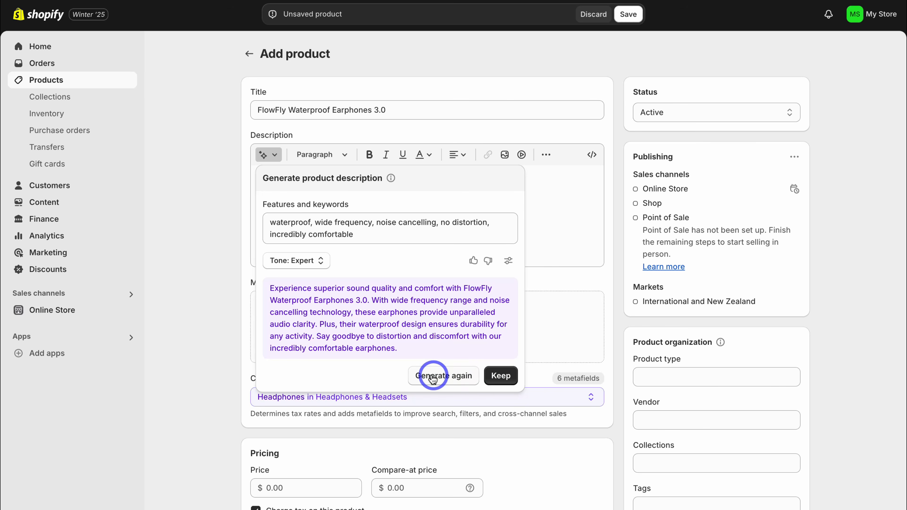
click(499, 376)
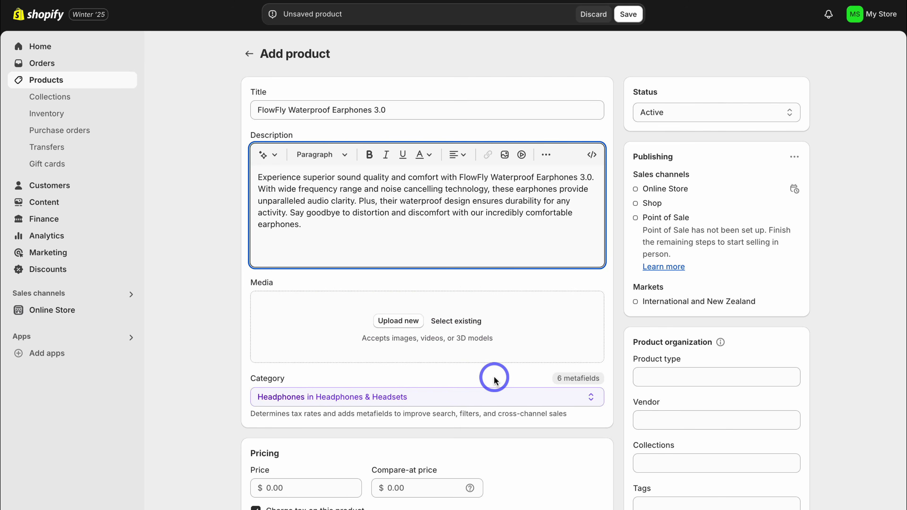
- Split the description into three paragraphs and bold the product name, "wide frequency range", "noise cancelling technology", "unparalleled audio clarity" and "waterproof design"
click(359, 200)
key(Return)
click(594, 177)
key(Return)
drag(592, 177, 458, 177)
key(super+c)
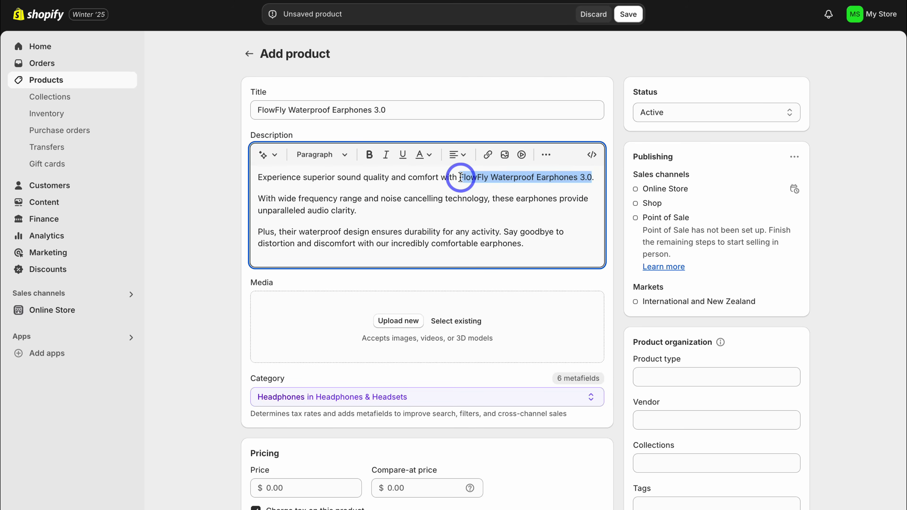
click(371, 157)
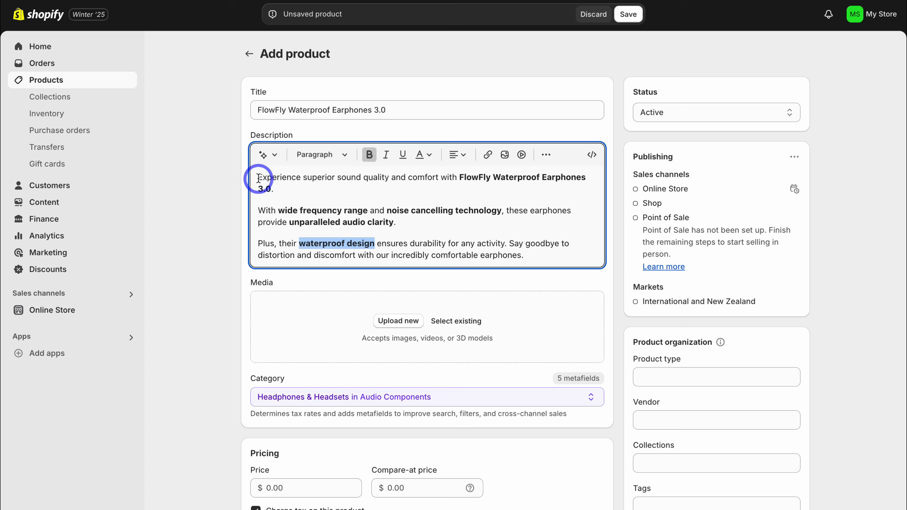
- Add the line "All Purpose Lifetime Earphones for All" above the description text and format it as Heading 2
click(258, 178)
text(All Purpose Lifetime Earphones for All)
triple_click(401, 176)
click(321, 154)
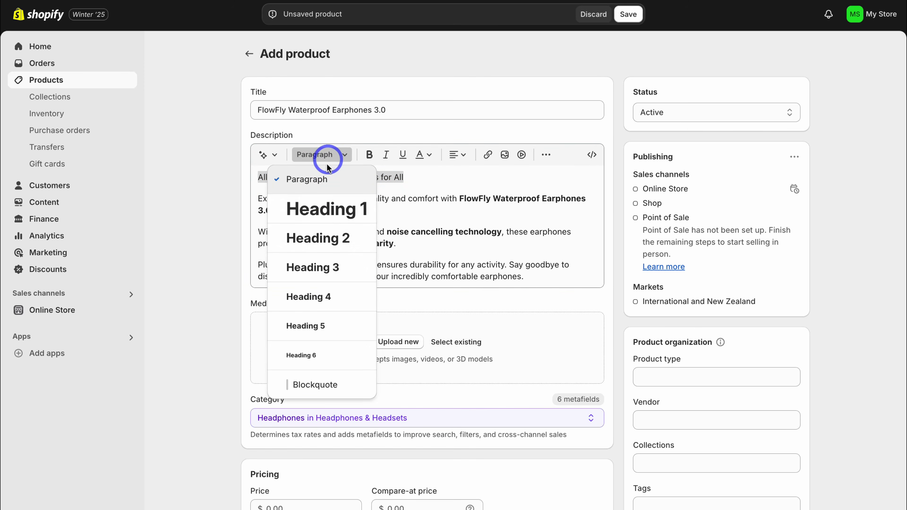
click(324, 240)
click(538, 280)
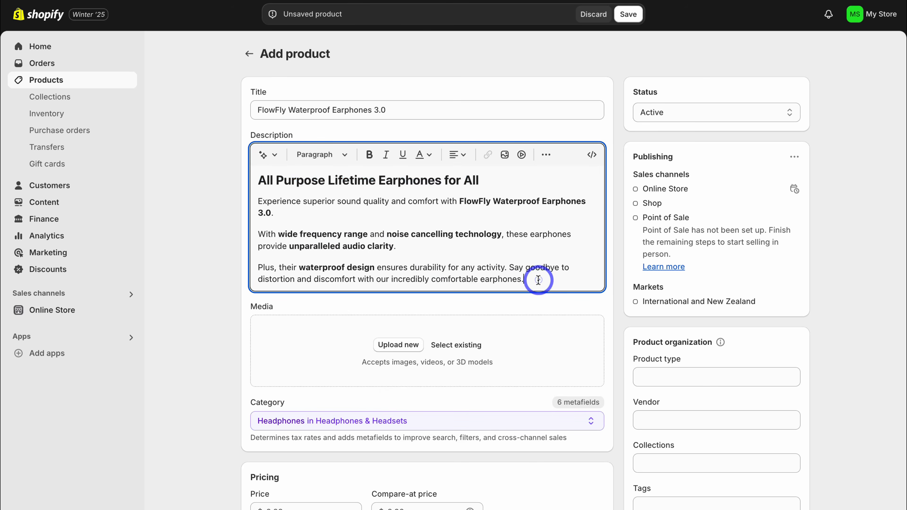
- Upload the five earphone images from the computer to the product's media
scroll(538, 280, down, 3)
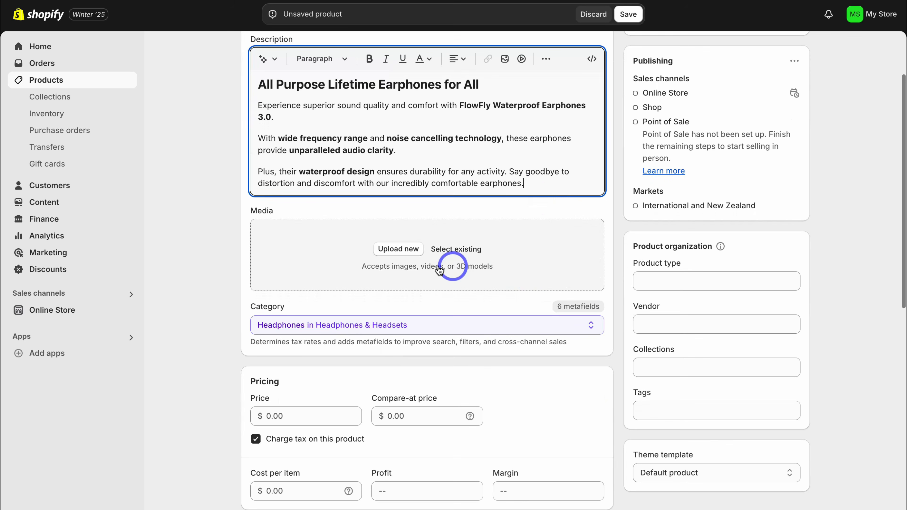
click(399, 249)
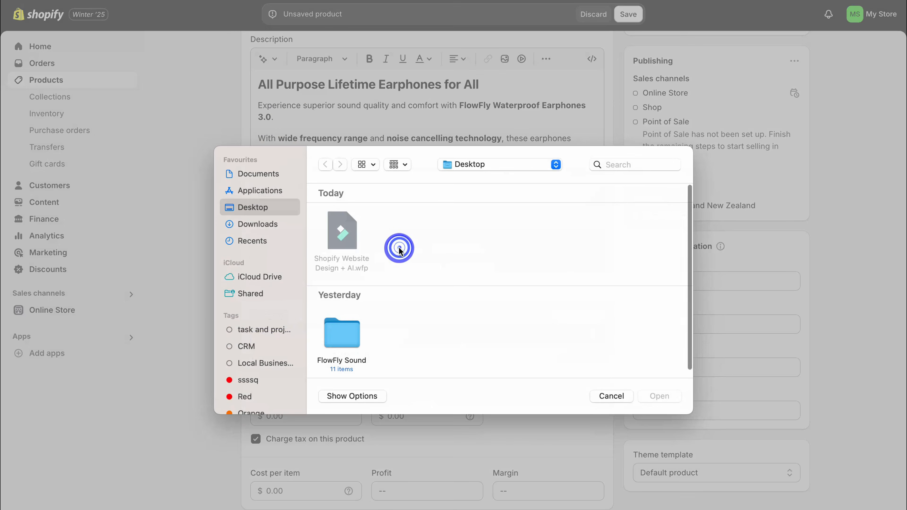
drag(649, 343, 357, 329)
click(661, 396)
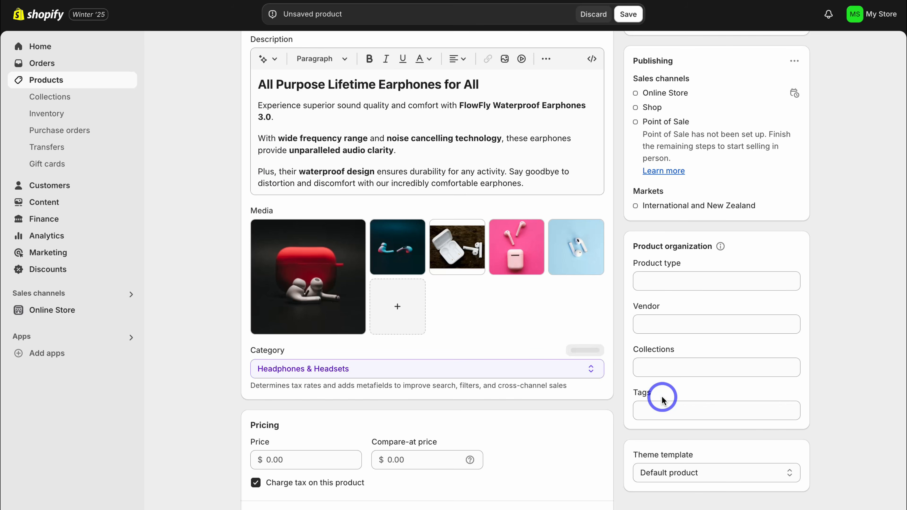
drag(397, 259, 463, 254)
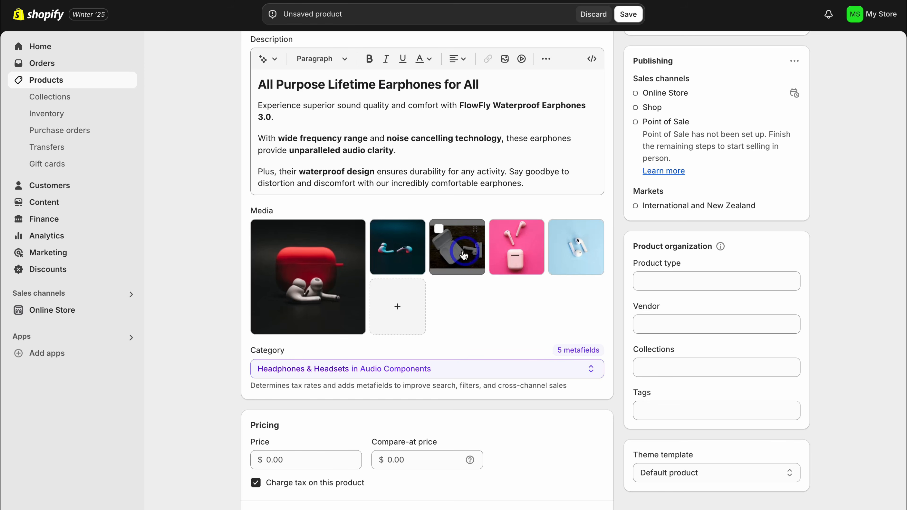
- Set the third product image's name and alt text to FlowFly Waterproof Earphones 3.0, and save both the image and the product
click(451, 252)
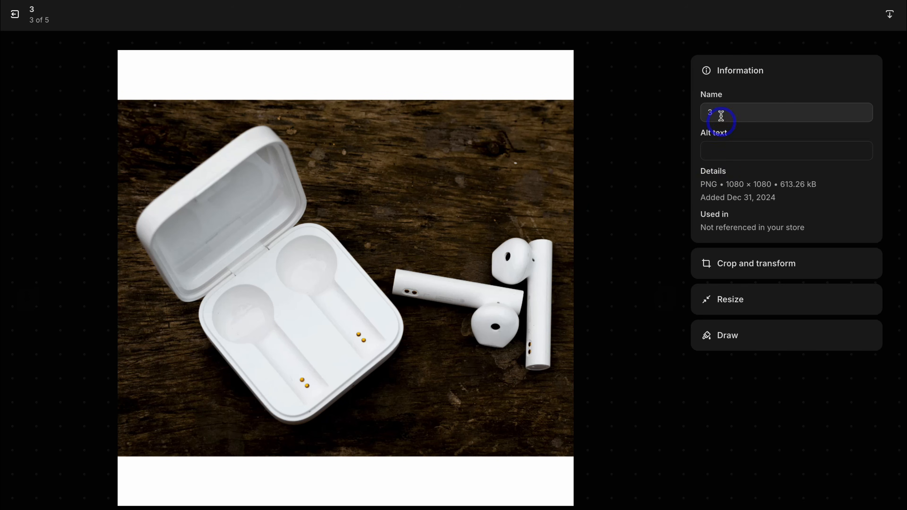
double_click(718, 114)
key(super+v)
click(735, 171)
key(super+v)
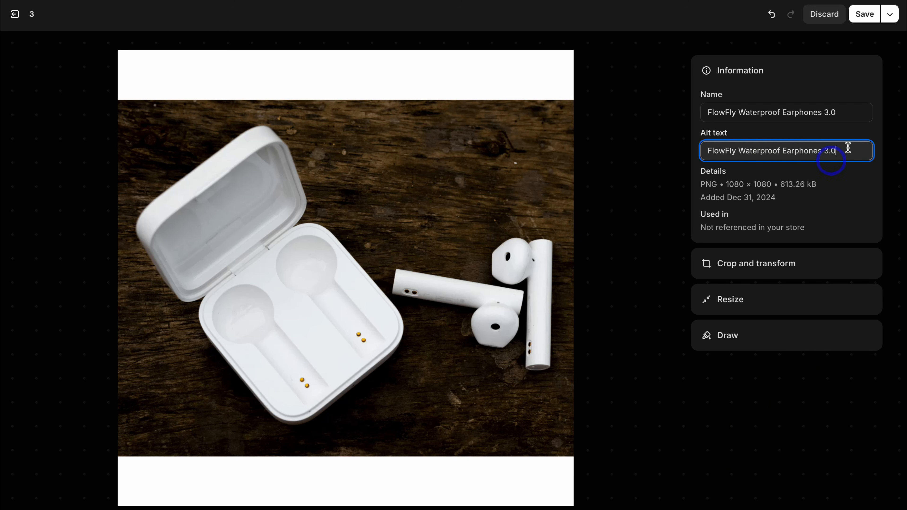
click(865, 18)
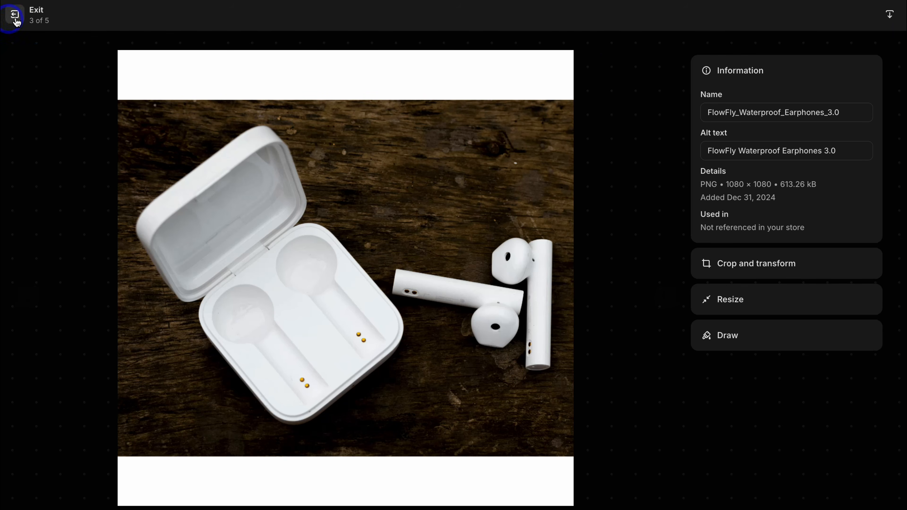
click(14, 15)
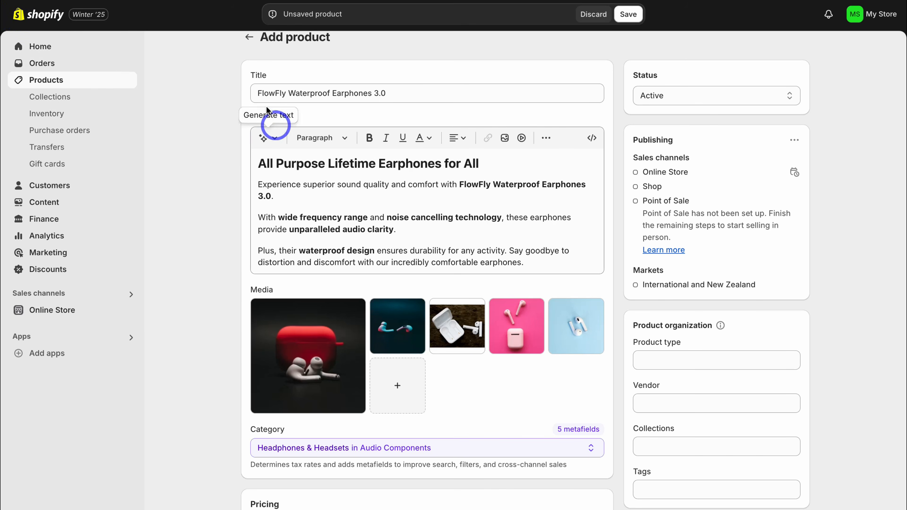
click(626, 20)
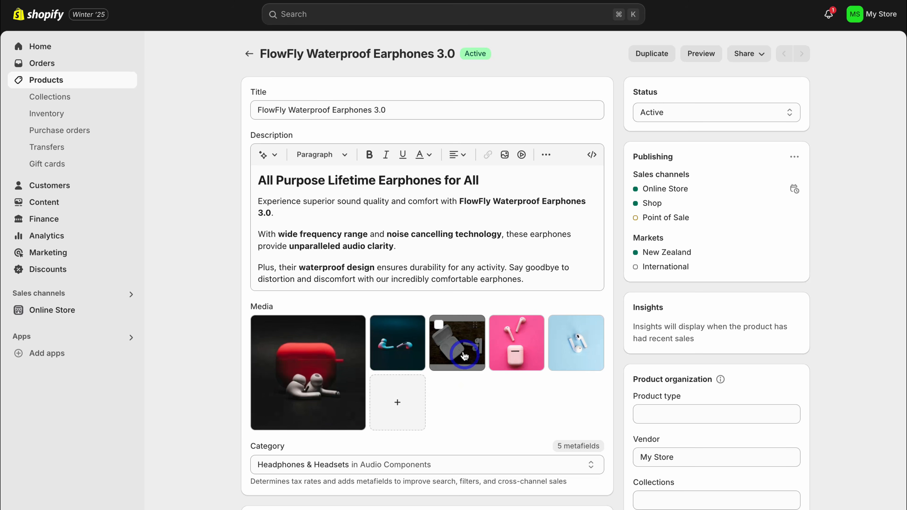
- Replace the third product image's background, using the subject "Earphones open on a table" and background "Add a home office with a large desk."
click(456, 351)
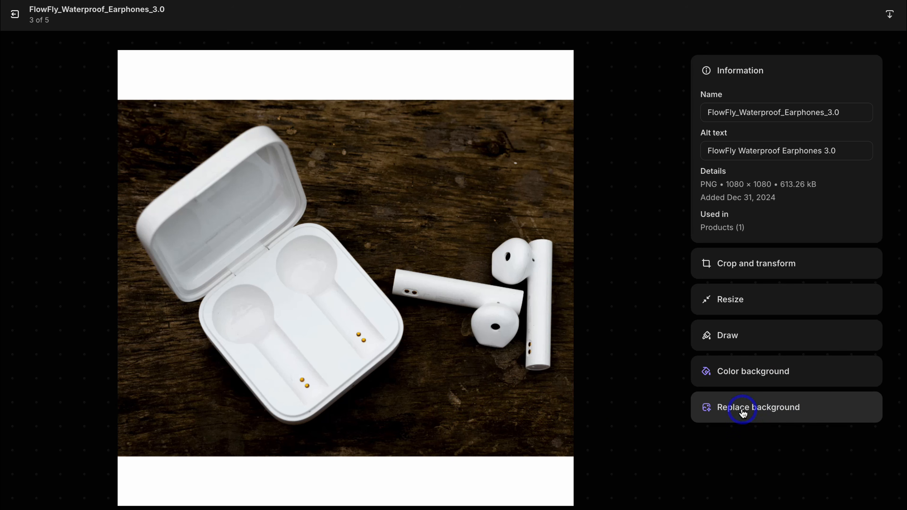
click(831, 413)
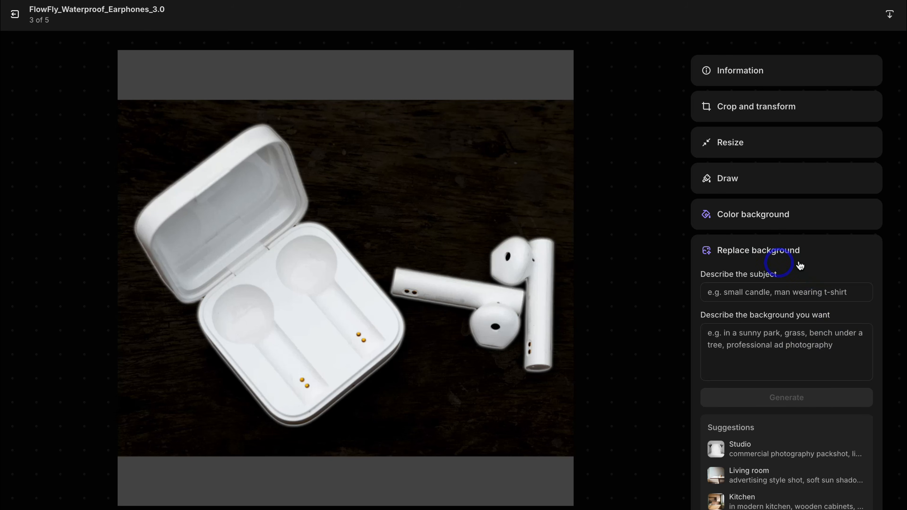
click(745, 291)
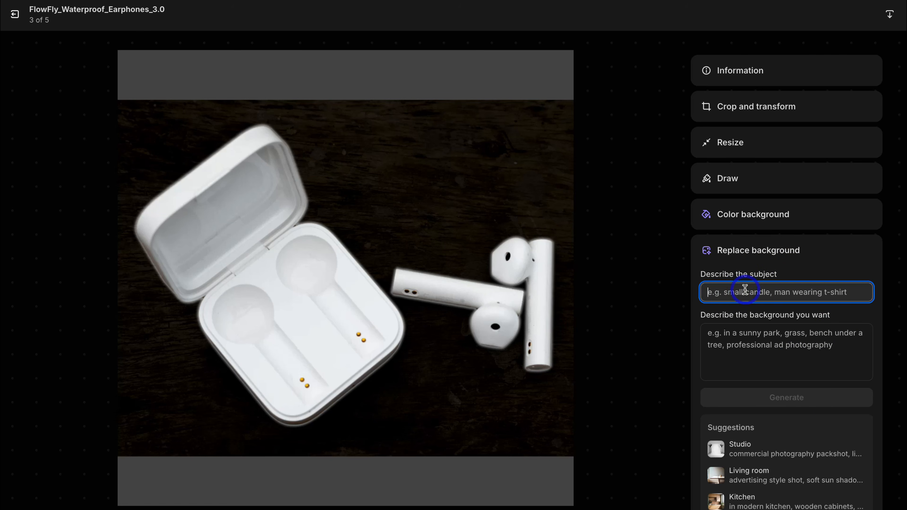
text(Earphones open on a table)
click(732, 339)
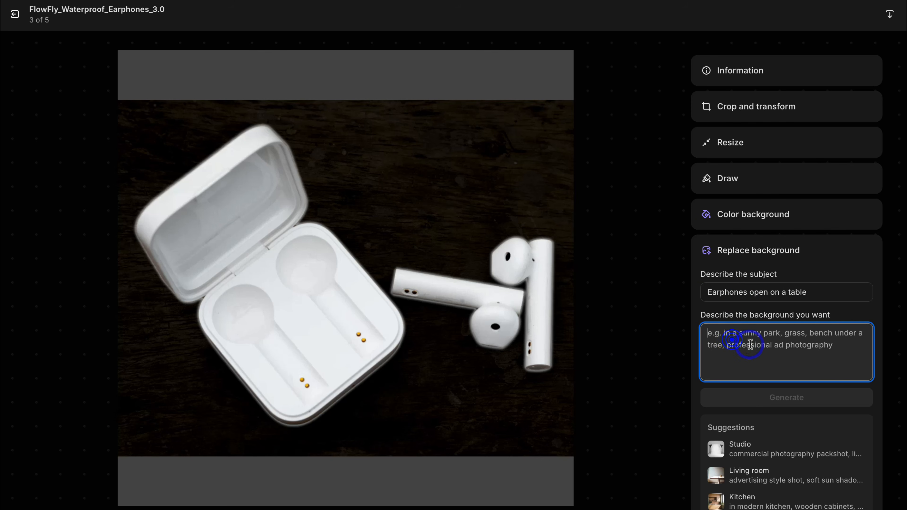
text(Add a home office with a large desk.)
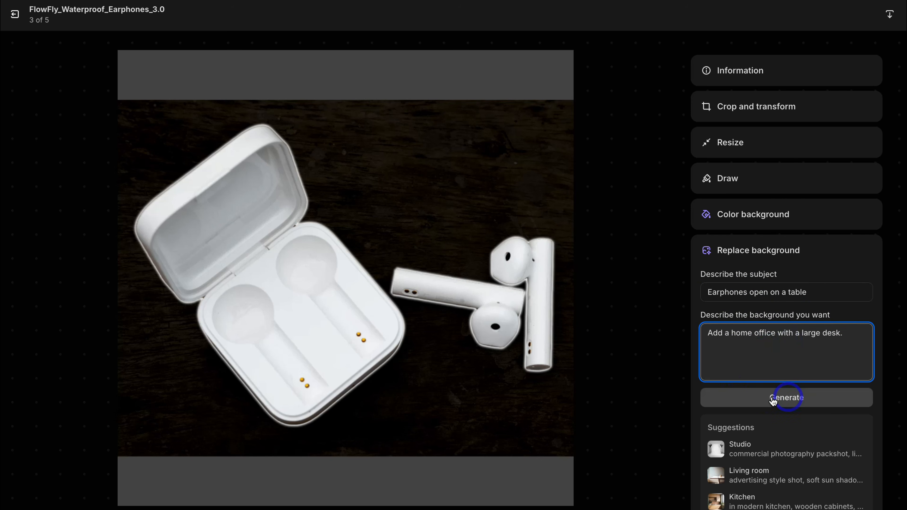
click(836, 398)
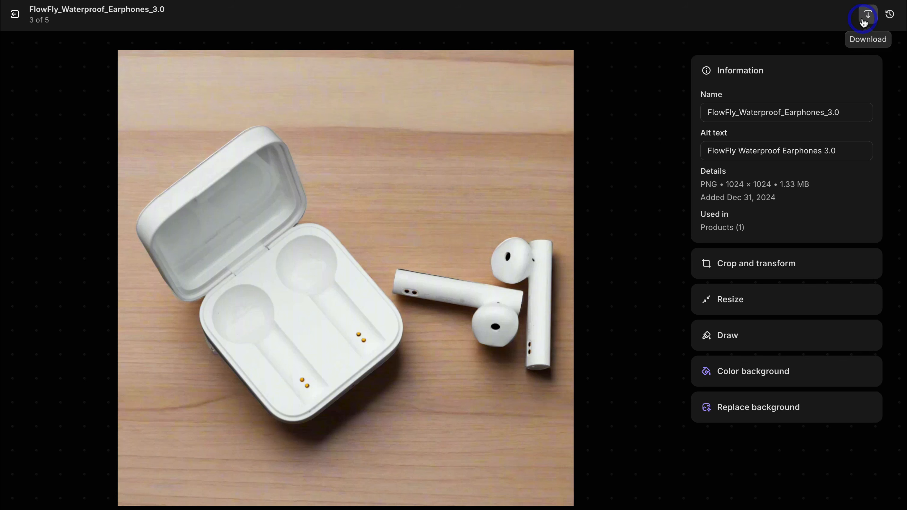
- Try a solid tan custom background color on the third product image and discard the edit
click(774, 375)
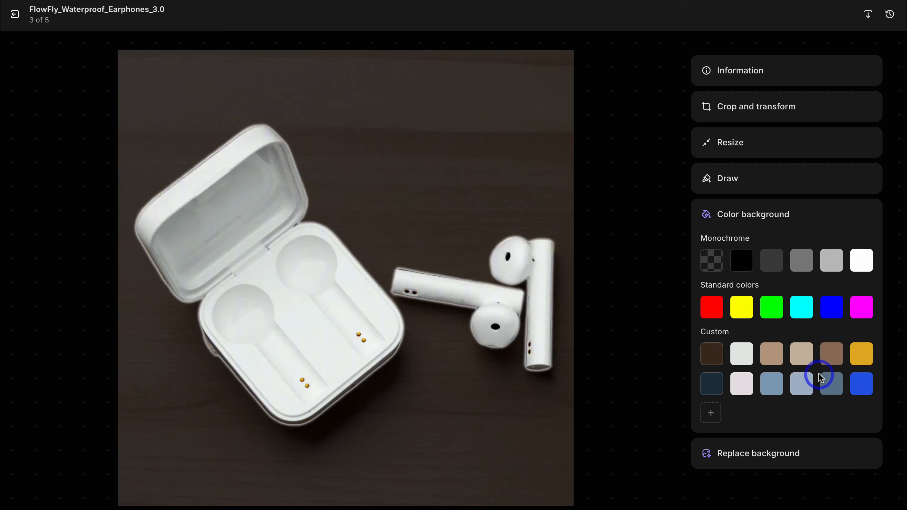
click(800, 307)
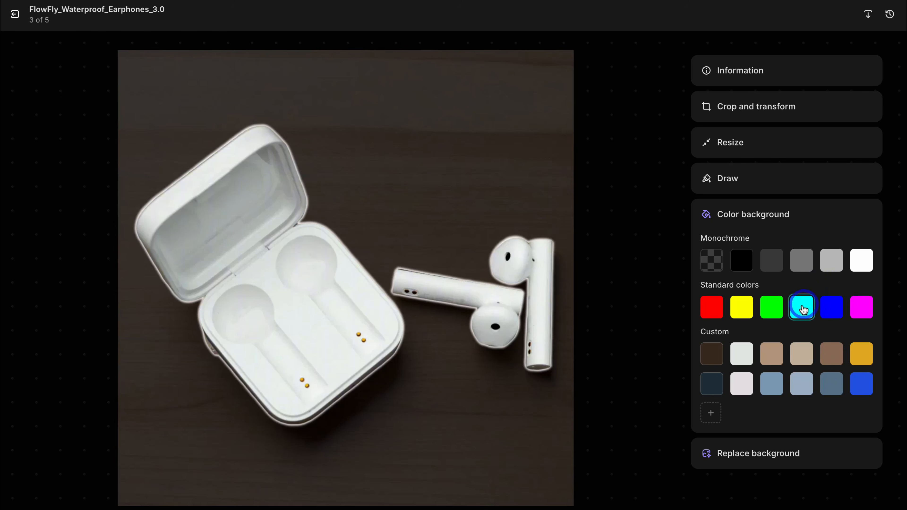
click(801, 350)
click(781, 352)
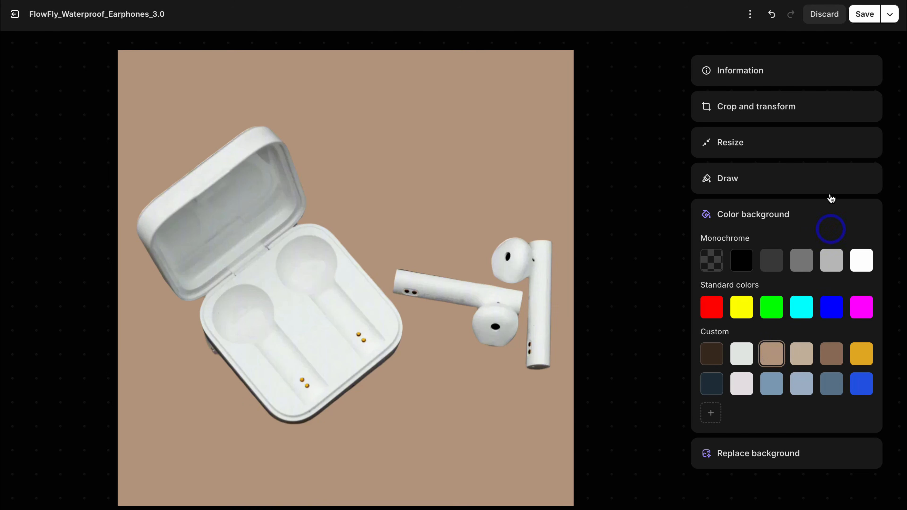
click(823, 15)
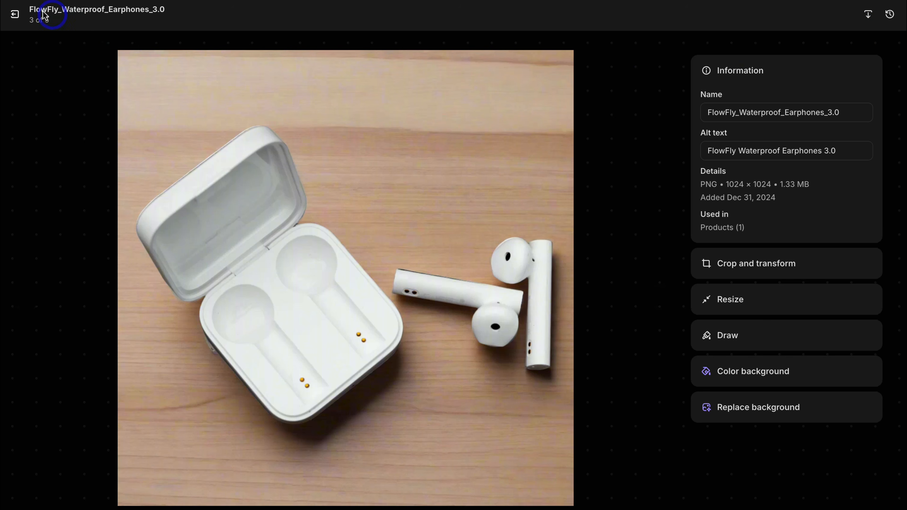
- Return to the product page, set the price to $69 and the cost per item to $30, and save
click(17, 15)
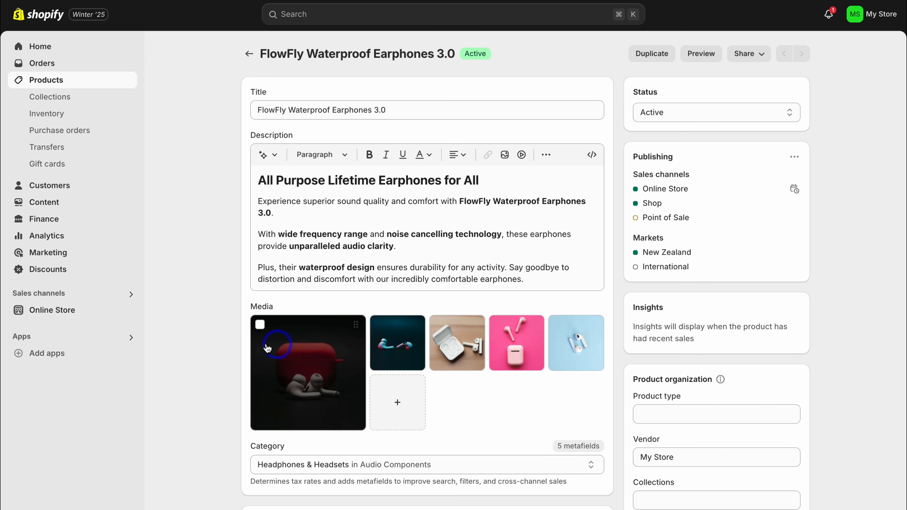
scroll(260, 391, down, 5)
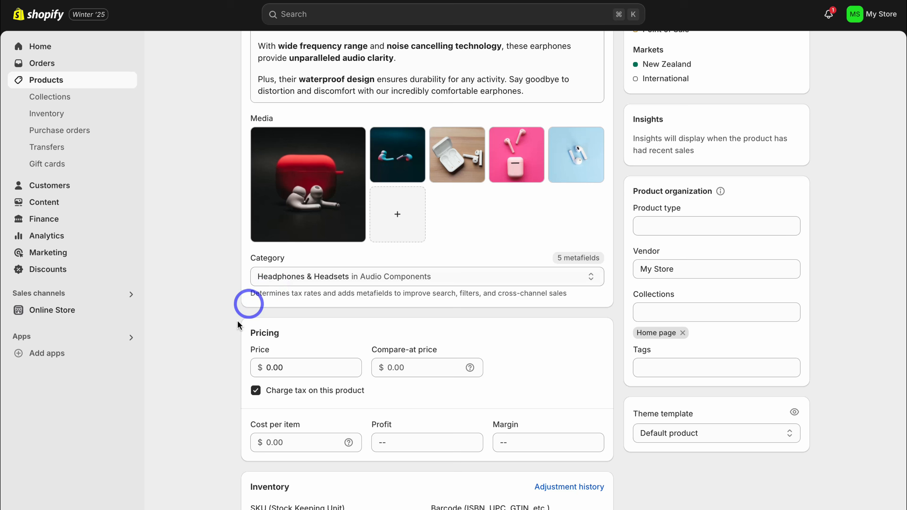
click(295, 364)
text(69)
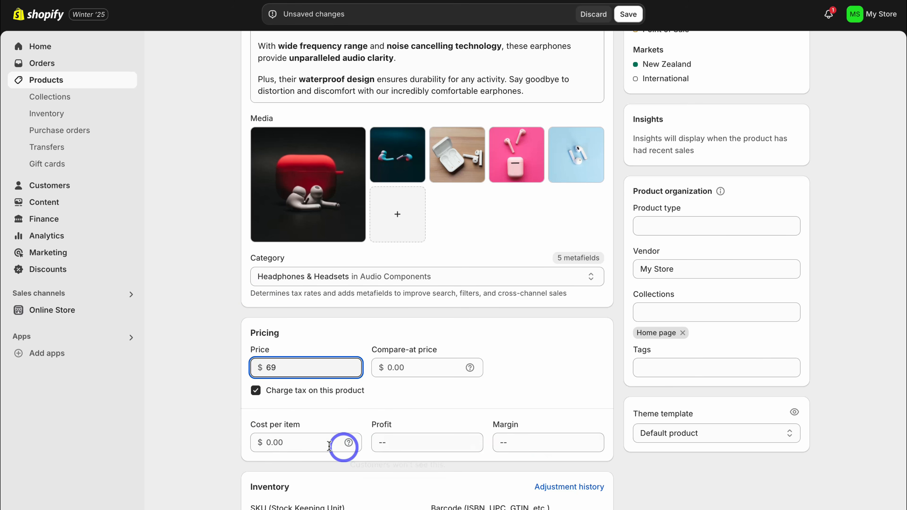
click(341, 444)
text(30)
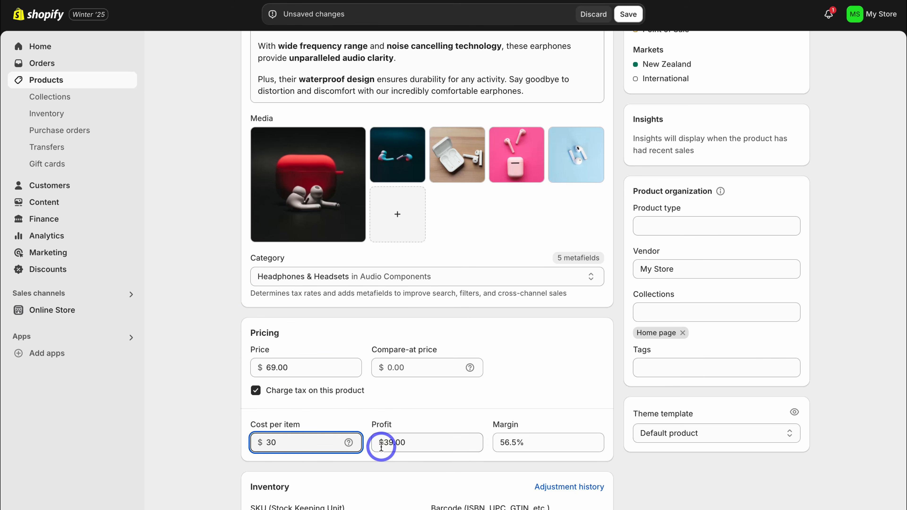
click(627, 16)
- Adjust the product's available inventory to a new quantity of 100 at the store location and save it
scroll(459, 336, down, 4)
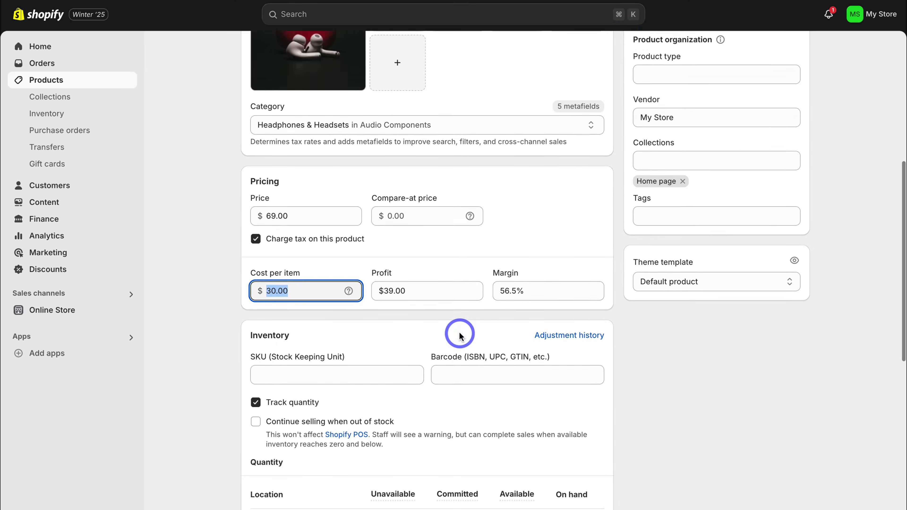
scroll(460, 336, down, 1)
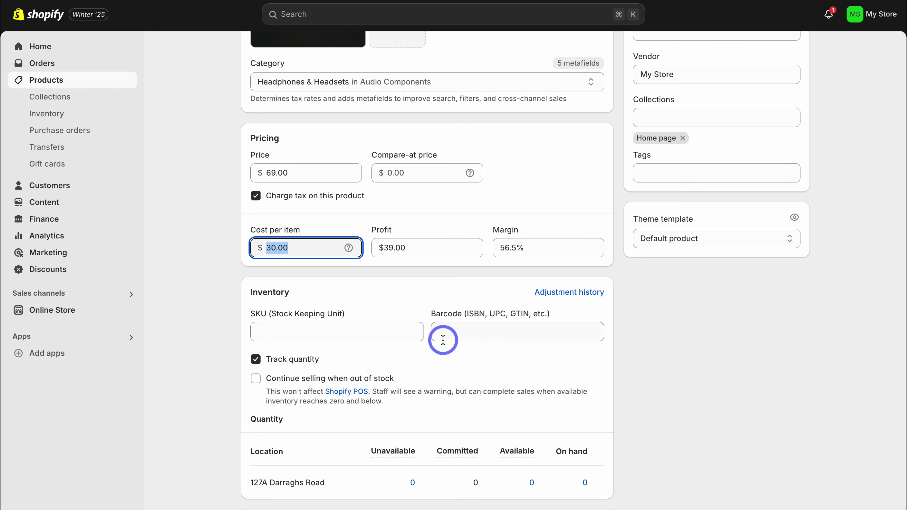
scroll(443, 341, down, 3)
click(533, 379)
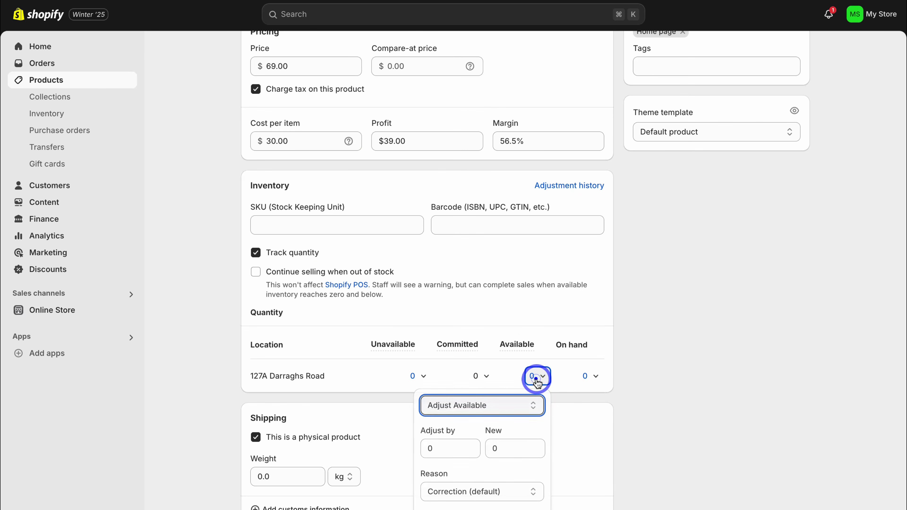
click(508, 446)
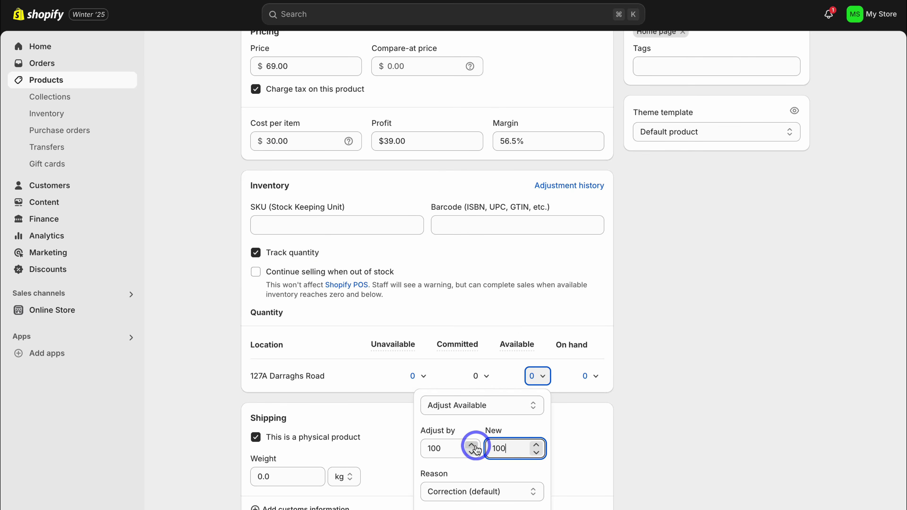
click(486, 509)
- Review the shipping, variants, category metafields and search engine listing, set the product type to Earphones, and save the product
scroll(429, 454, down, 3)
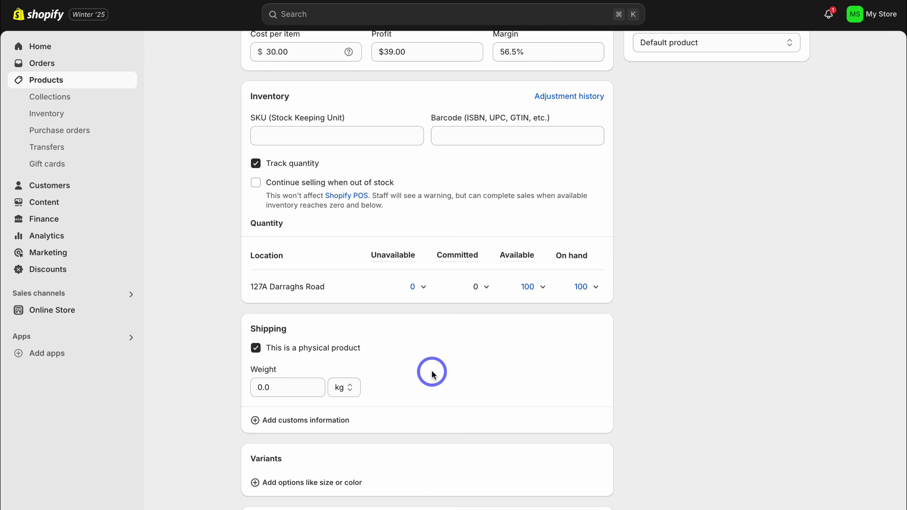
scroll(432, 374, down, 5)
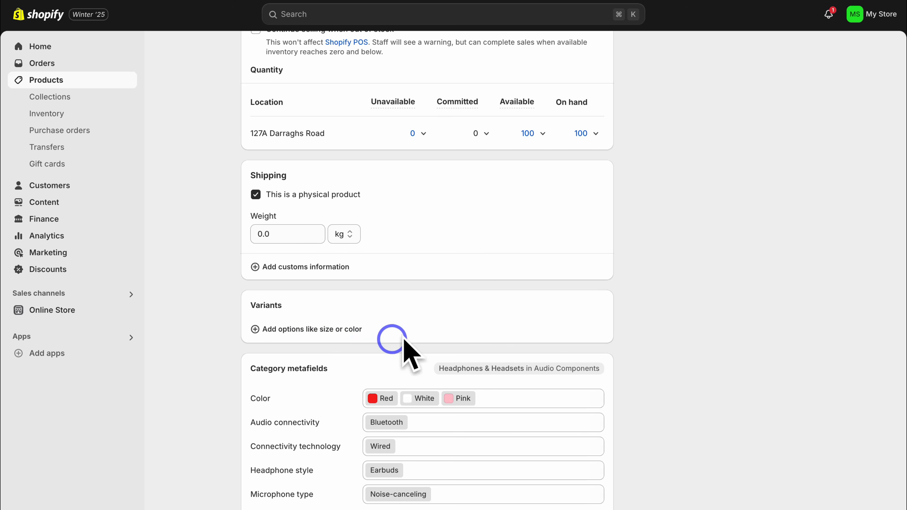
scroll(410, 340, down, 4)
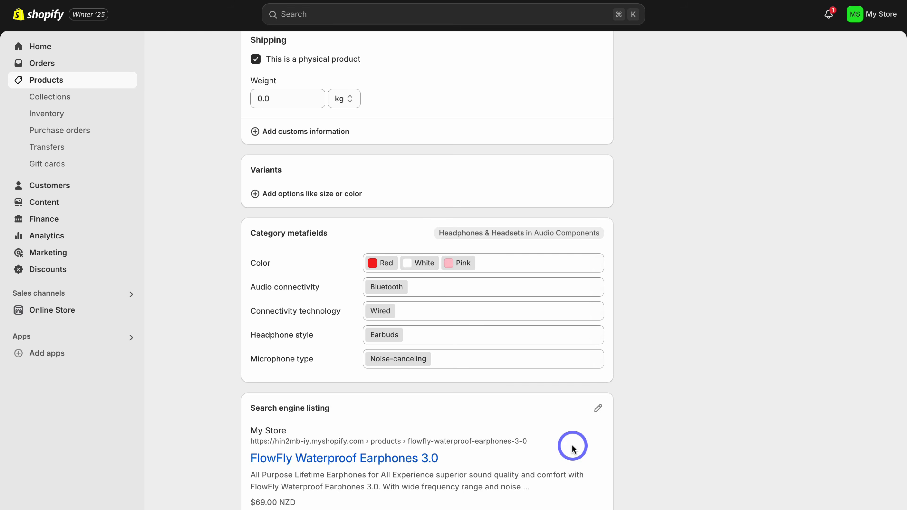
scroll(572, 447, up, 20)
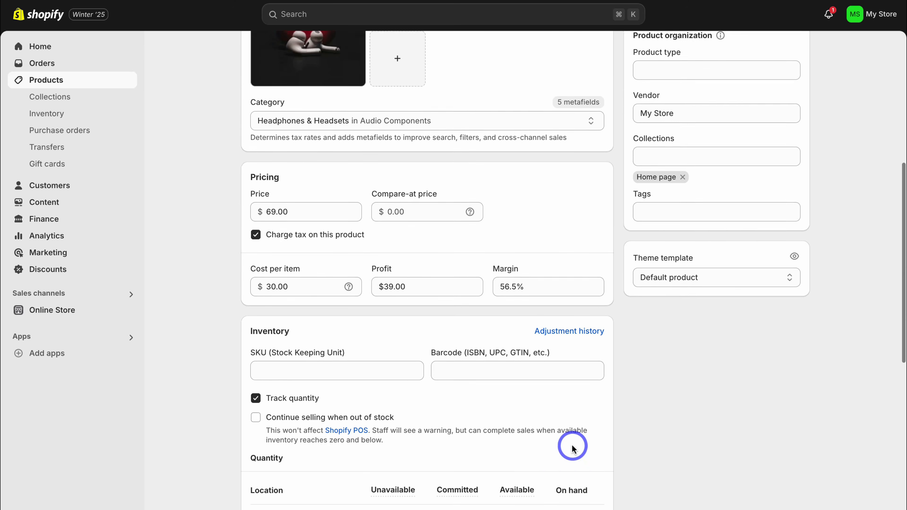
scroll(719, 377, down, 3)
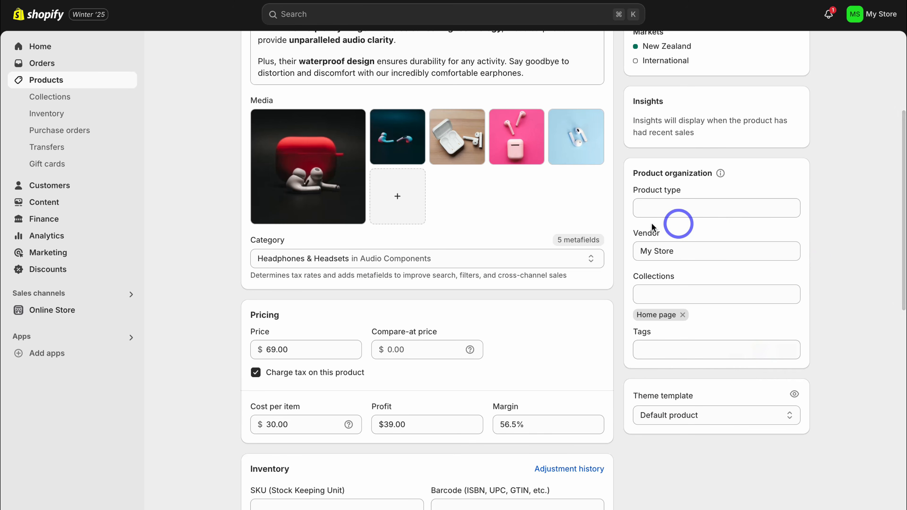
click(665, 209)
text(Earphones)
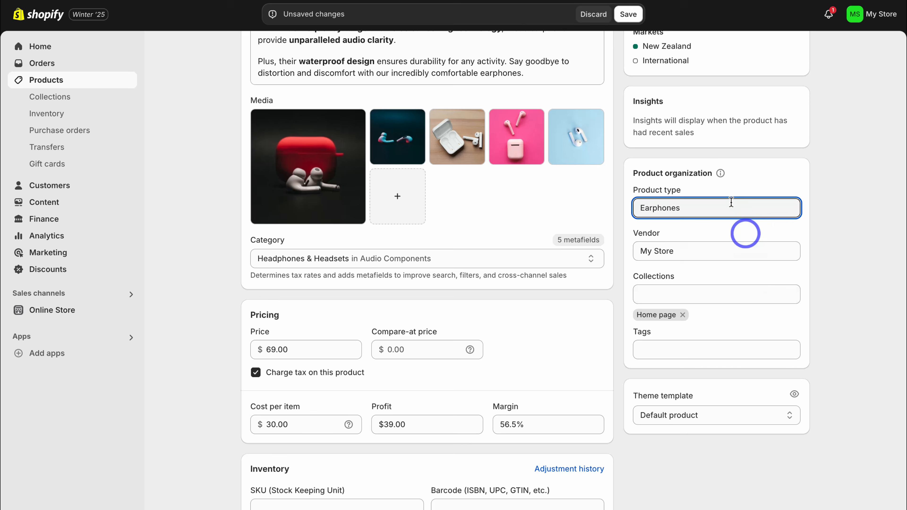
click(627, 14)
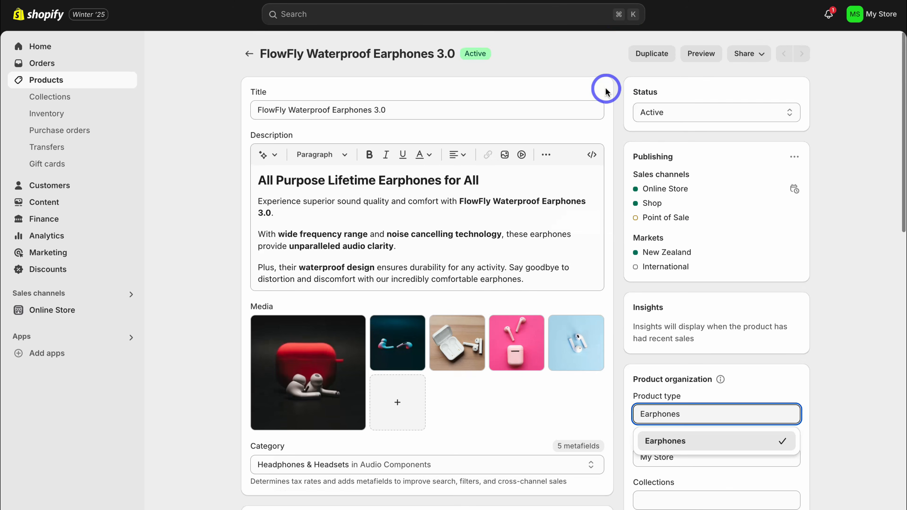
- Duplicate the product as FlowFly Waterproof Headphones 3.0 with its media, inventory quantities and translations, and set the copy as active
click(660, 55)
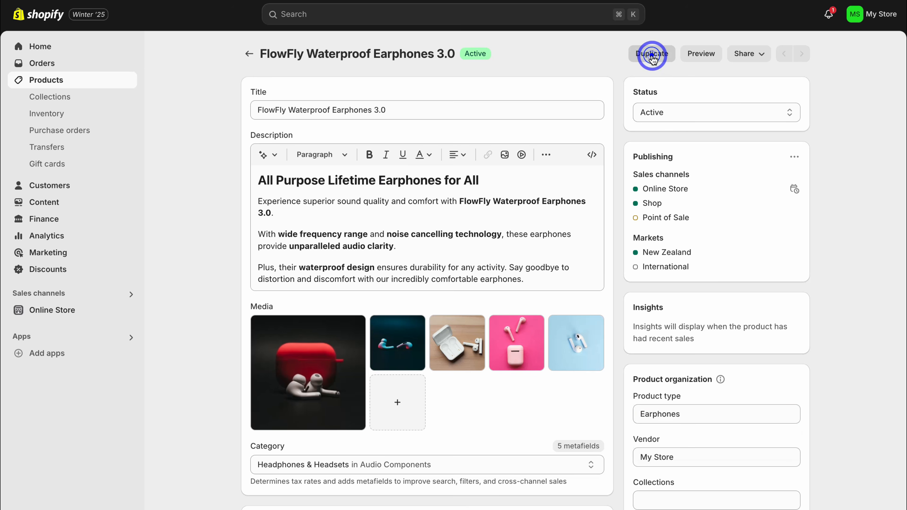
double_click(378, 192)
text(Headphones)
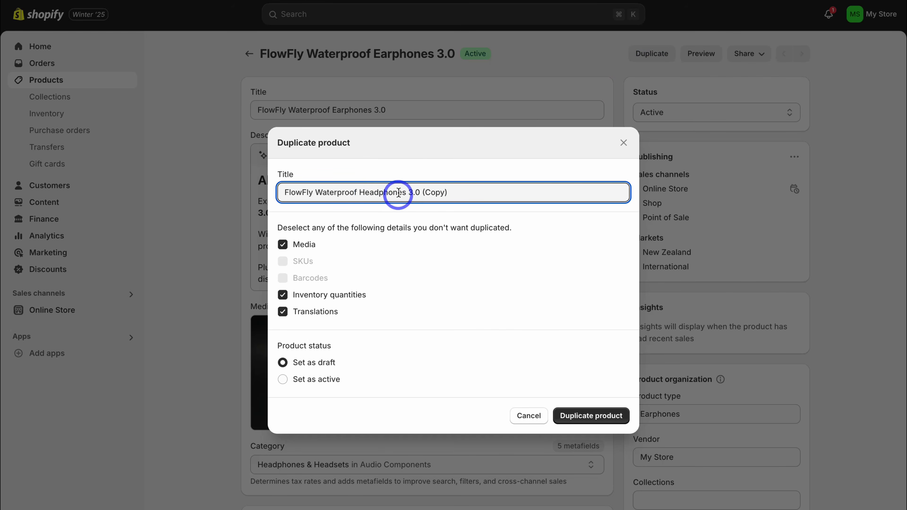
drag(452, 192, 421, 192)
key(BackSpace)
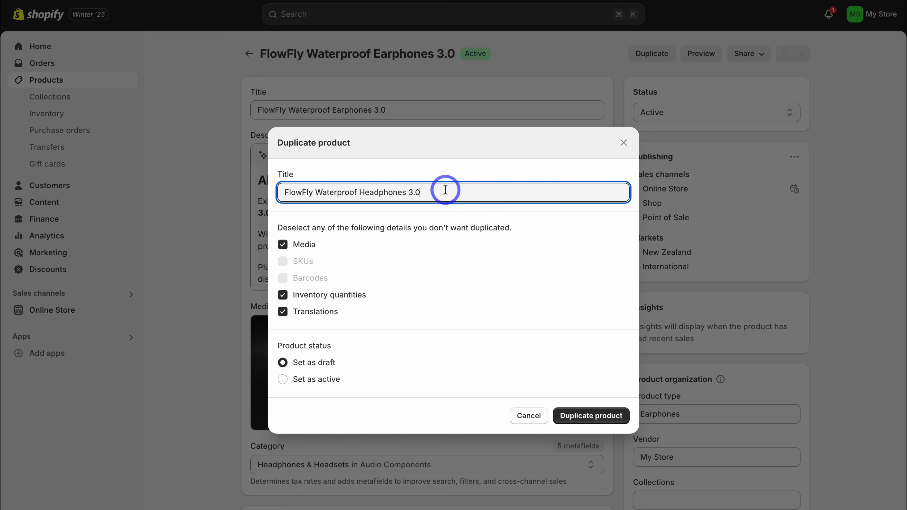
click(284, 381)
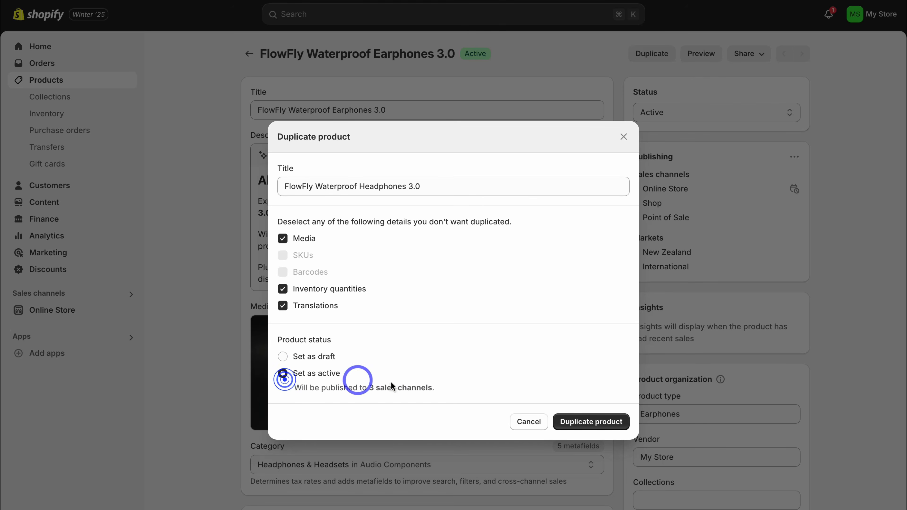
click(595, 422)
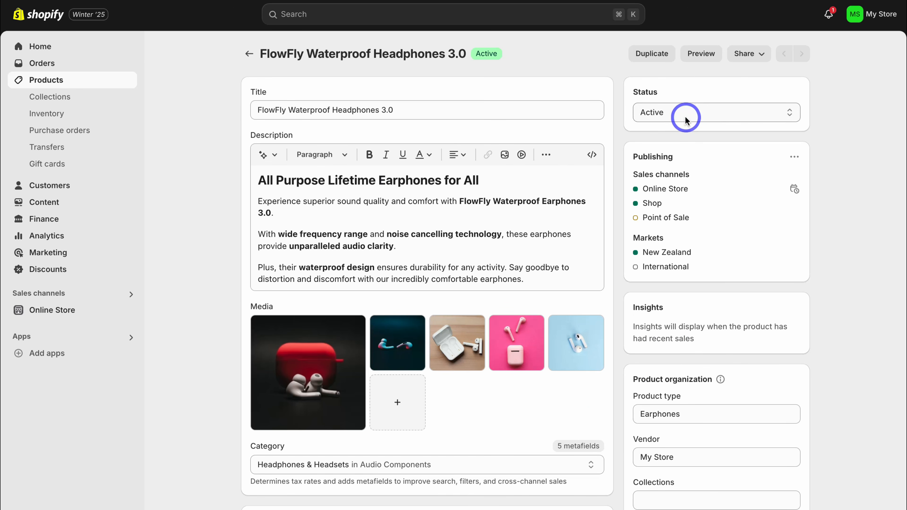
click(685, 118)
click(835, 129)
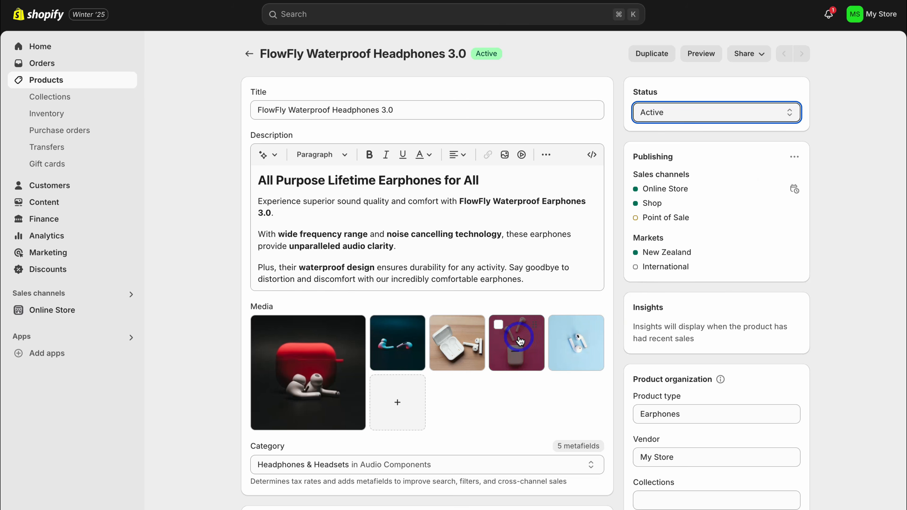
- Remove all five earphone images from the FlowFly Waterproof Headphones 3.0 product's media
click(557, 325)
click(498, 324)
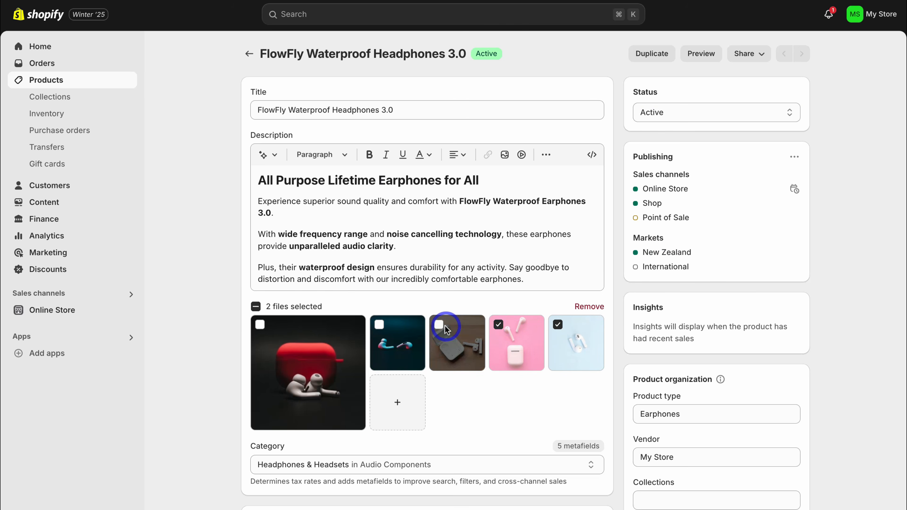
click(439, 325)
click(378, 325)
click(259, 324)
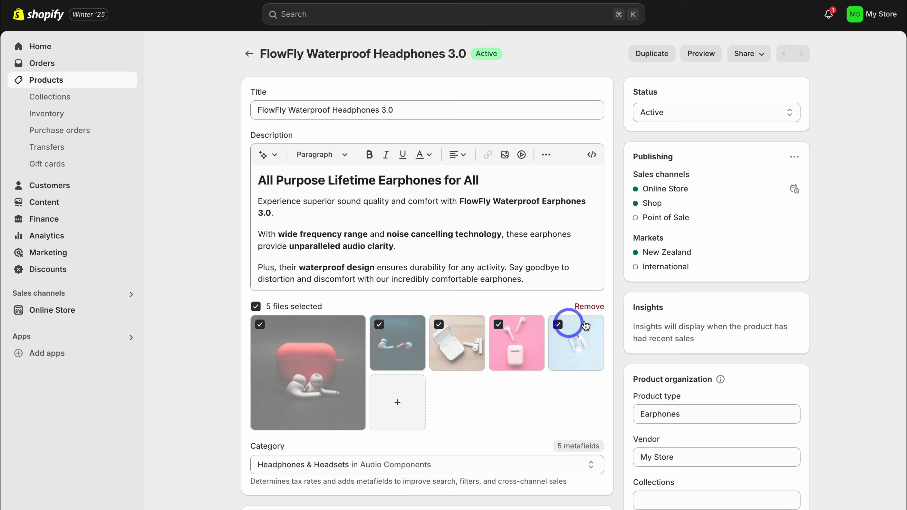
click(588, 307)
- Upload the five headphone images 7.png to 11.png from the FlowFly Sound folder to the product's media
click(401, 341)
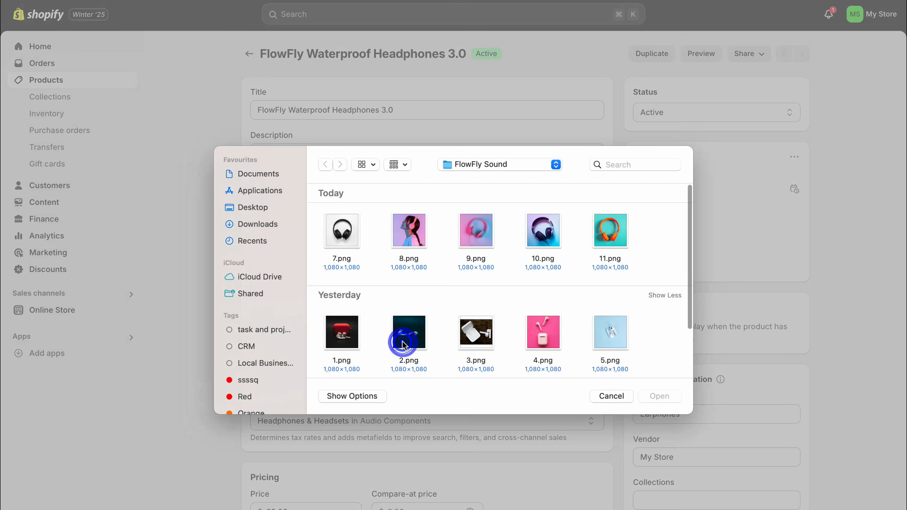
drag(657, 239, 346, 239)
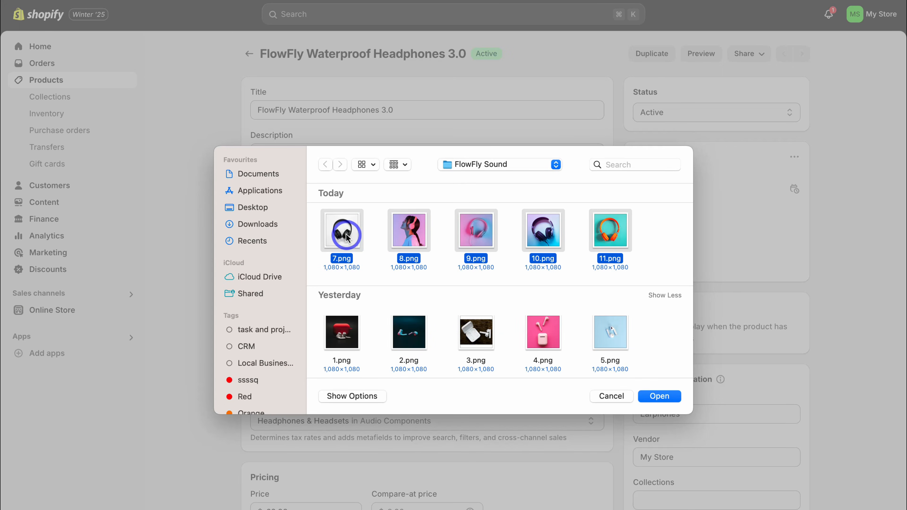
click(654, 397)
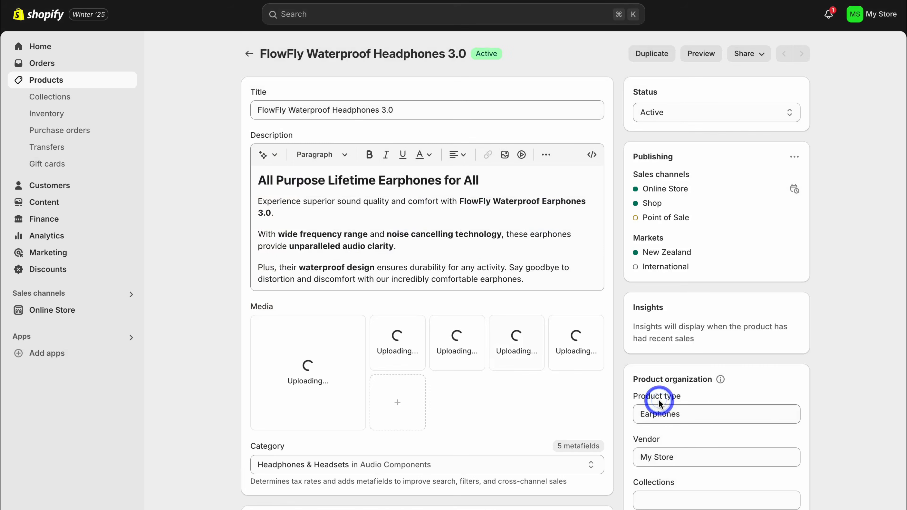
- Replace Earphones with Headphones in the product's description and product type, and save the product
click(628, 366)
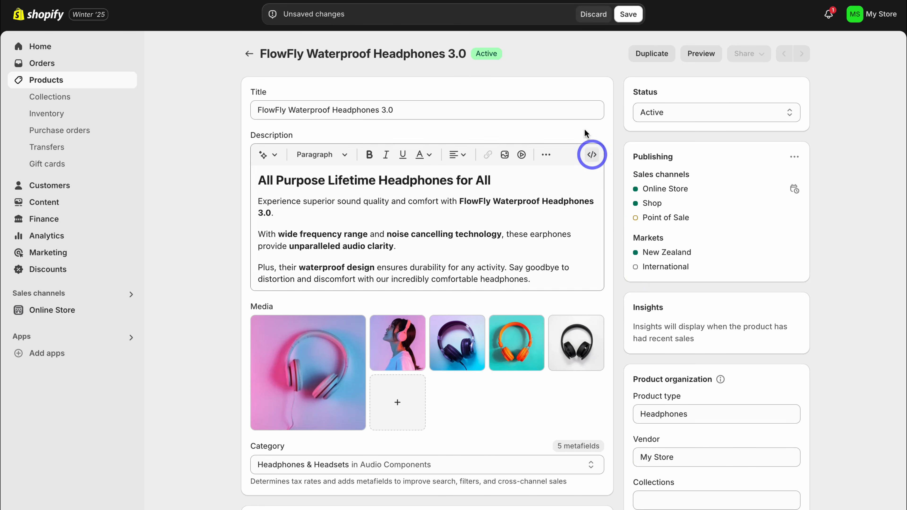
click(628, 15)
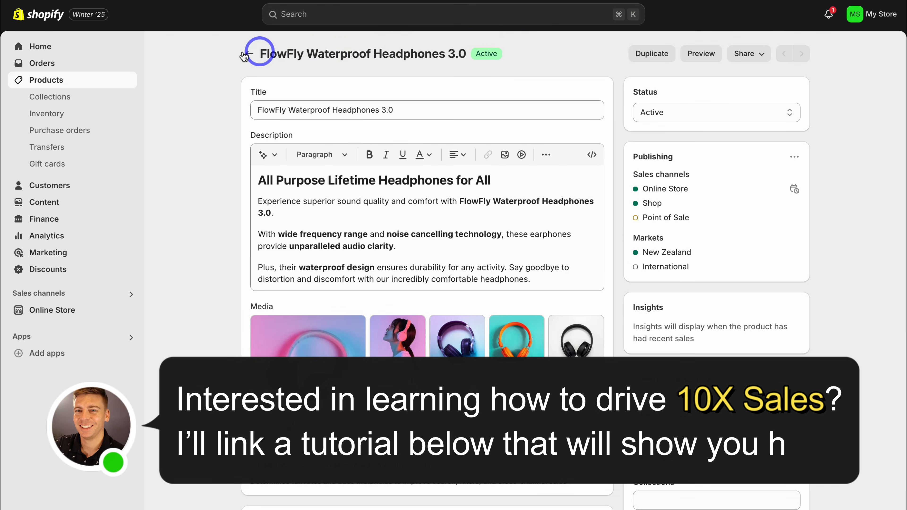
- Return to the product list and preview FlowFly Waterproof Earphones 3.0 in the online store, checking its images, price and description
click(249, 53)
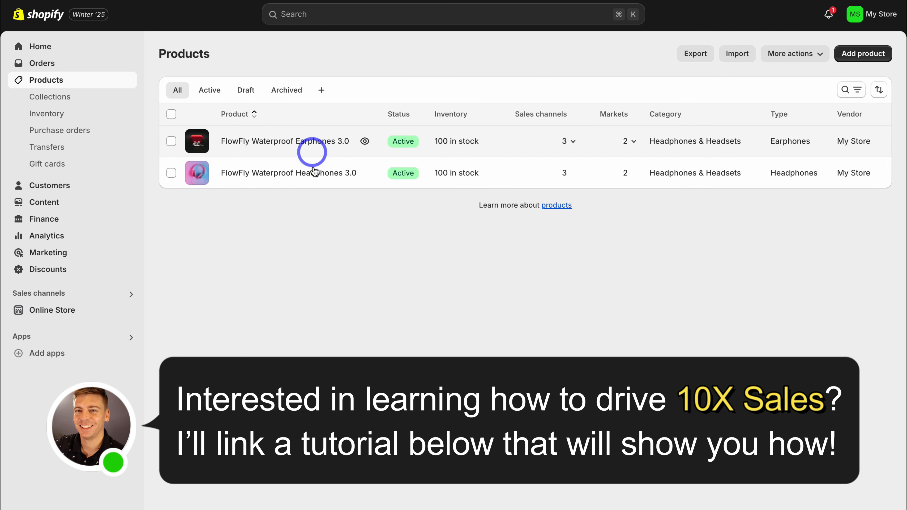
click(366, 141)
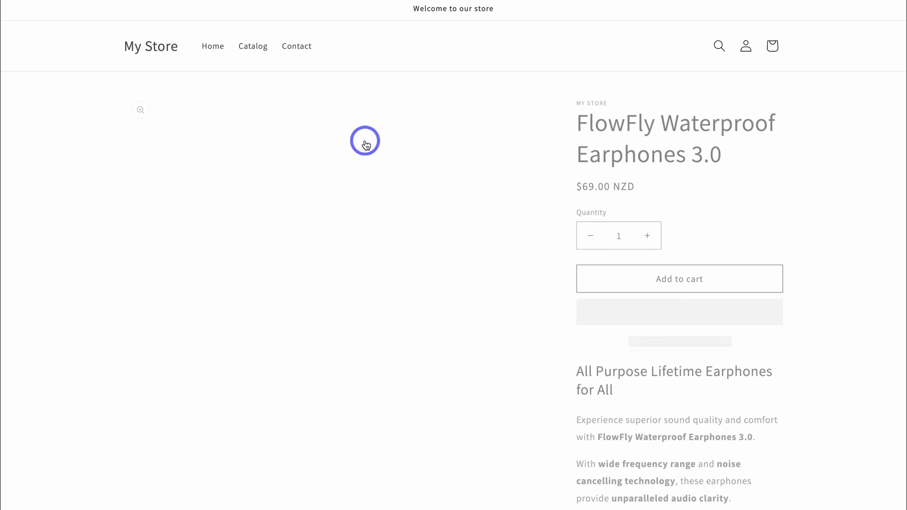
scroll(364, 141, down, 1)
scroll(365, 141, down, 7)
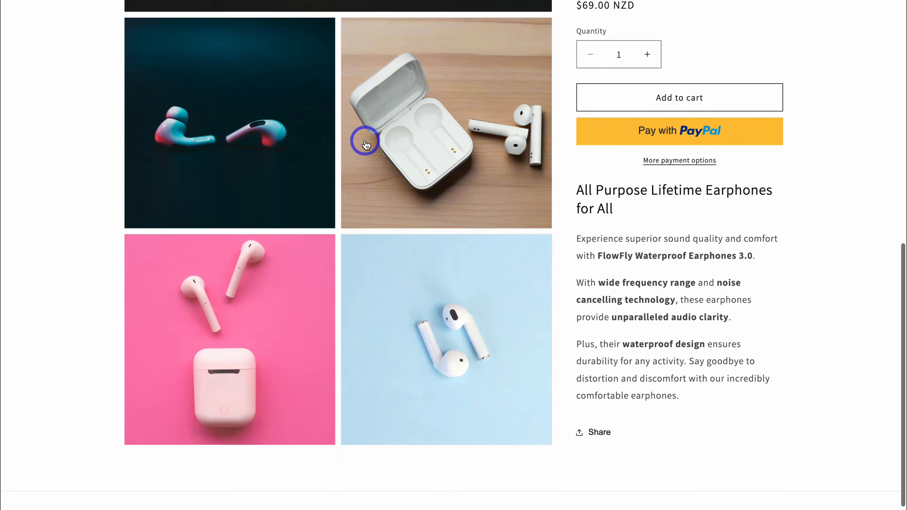
scroll(366, 143, up, 6)
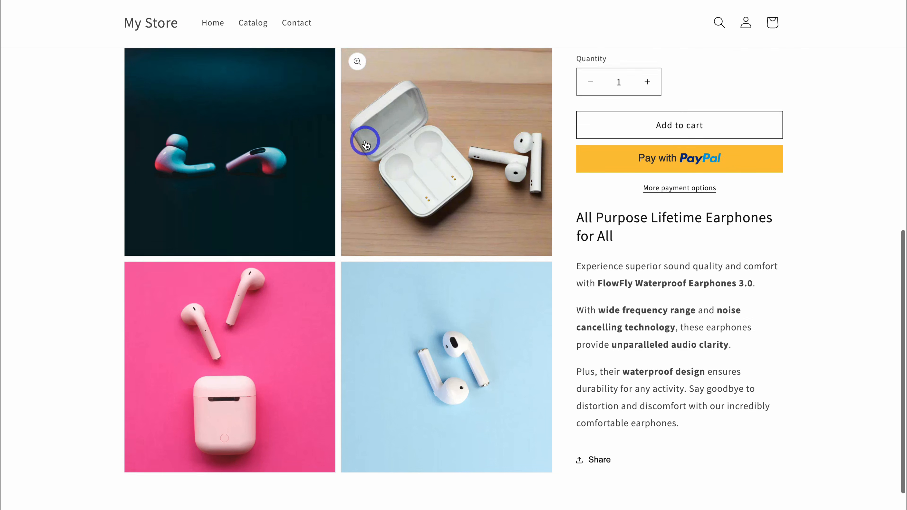
scroll(366, 144, up, 3)
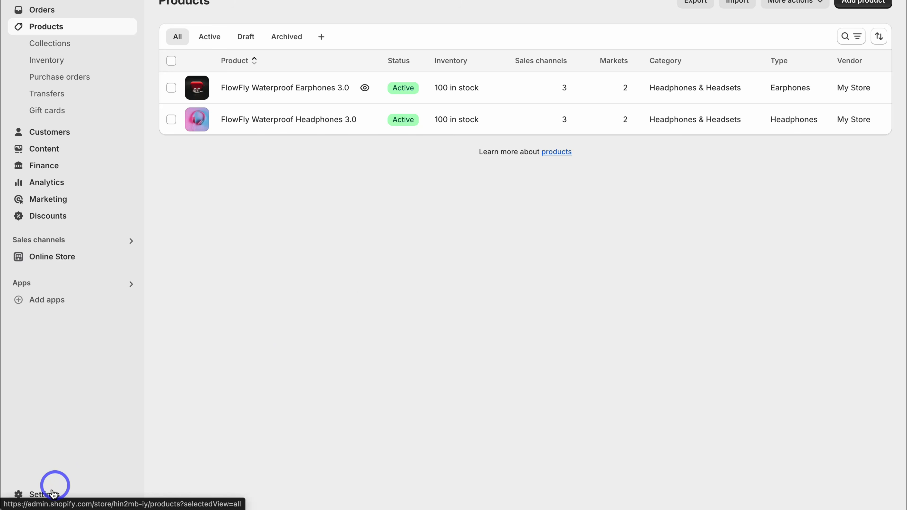
- Rename the store to FlowFly Sound in the general settings' store details and save the profile
click(50, 494)
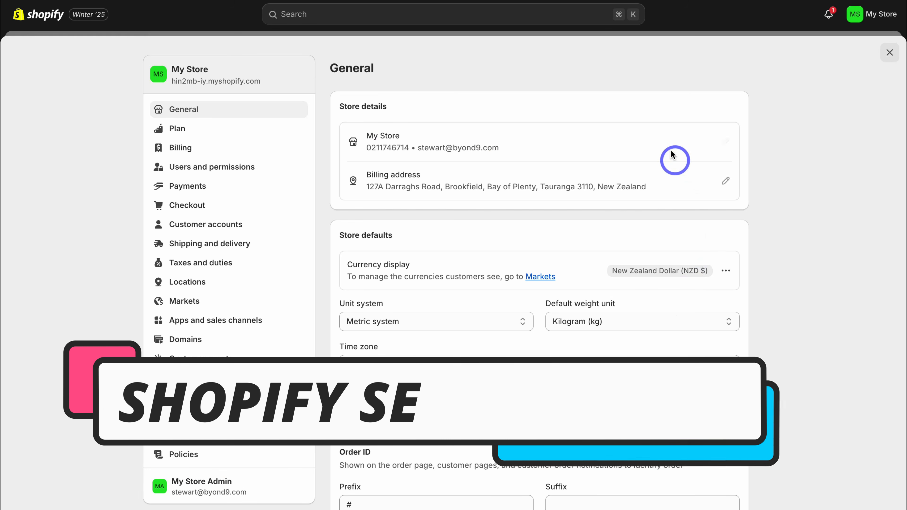
click(715, 145)
triple_click(391, 261)
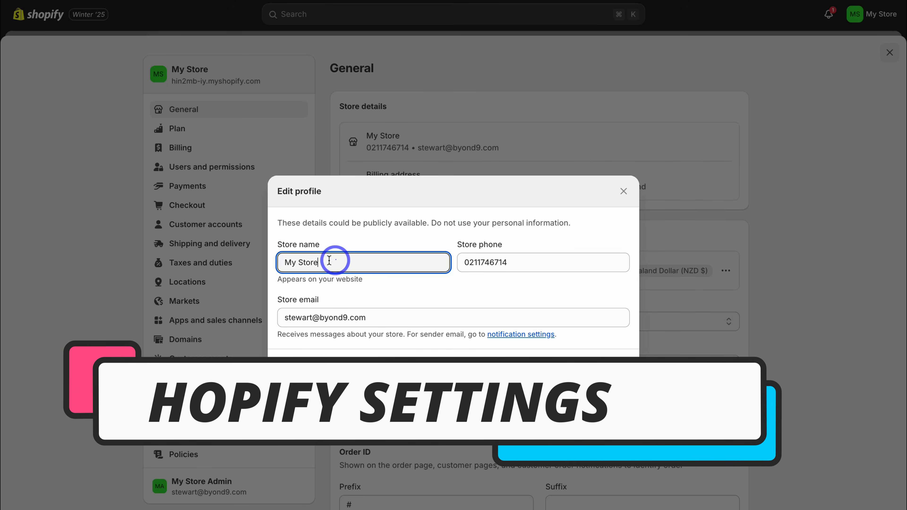
text(FlowFly Sound)
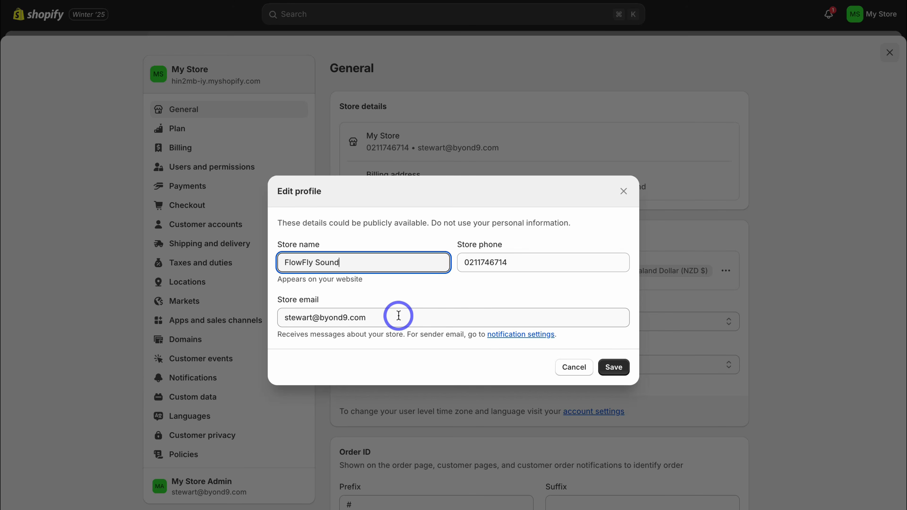
click(615, 366)
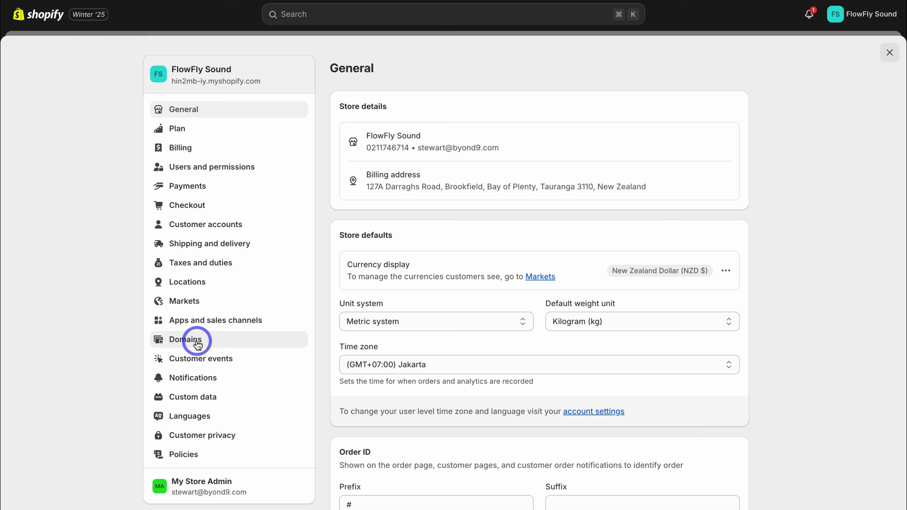
- Change the store's free domain to flowflysound.myshopify.com in the domain settings
click(236, 344)
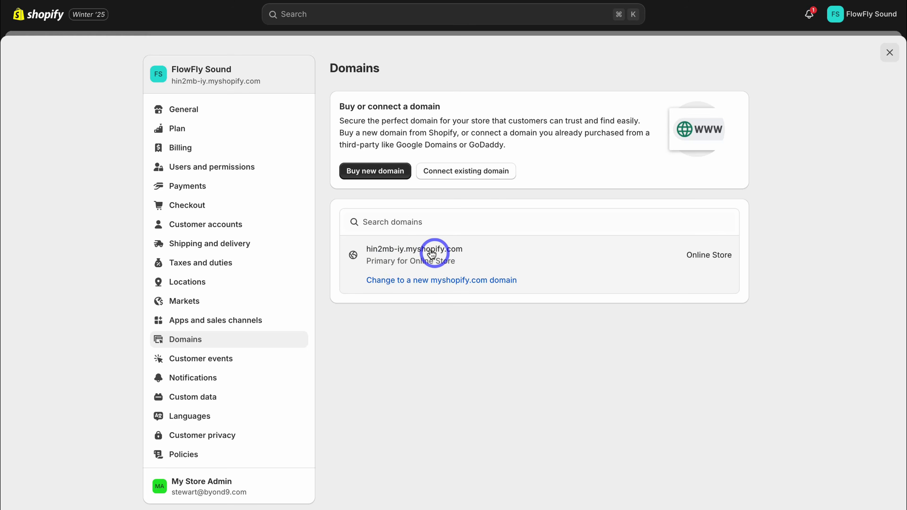
click(453, 281)
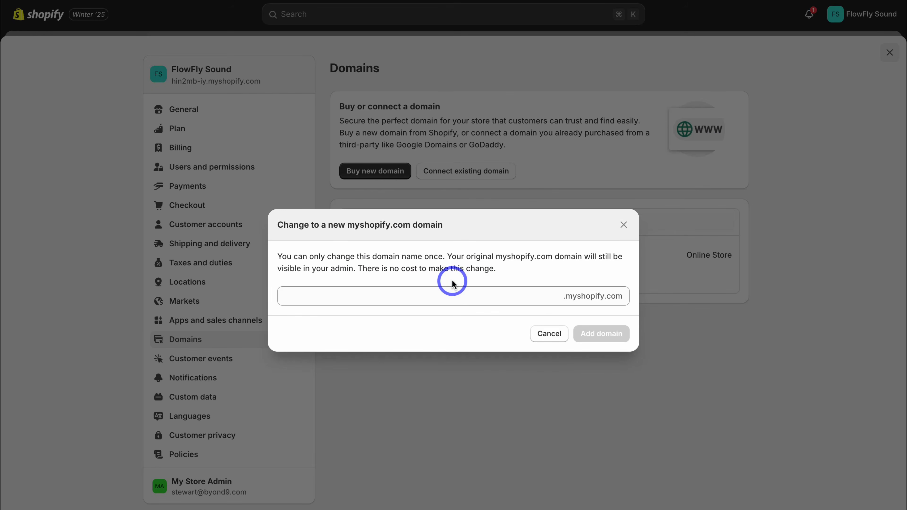
click(426, 296)
text(flowflysound)
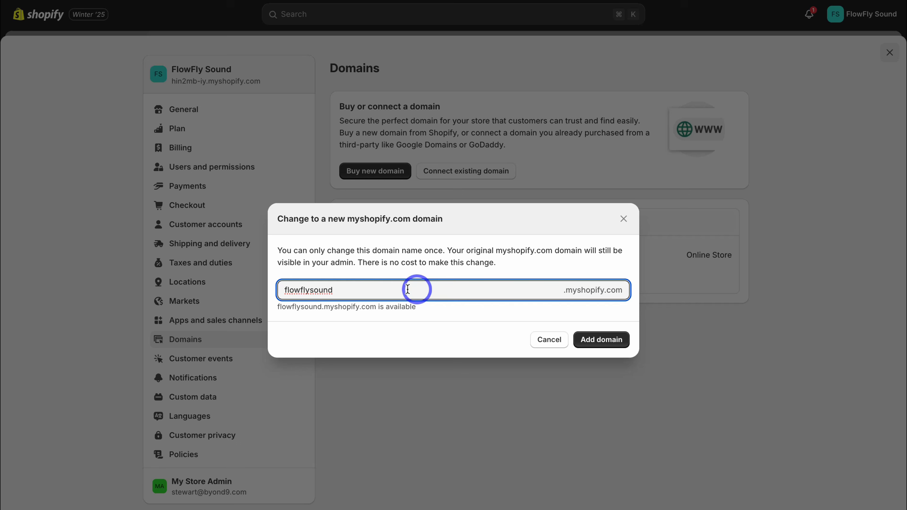
click(601, 342)
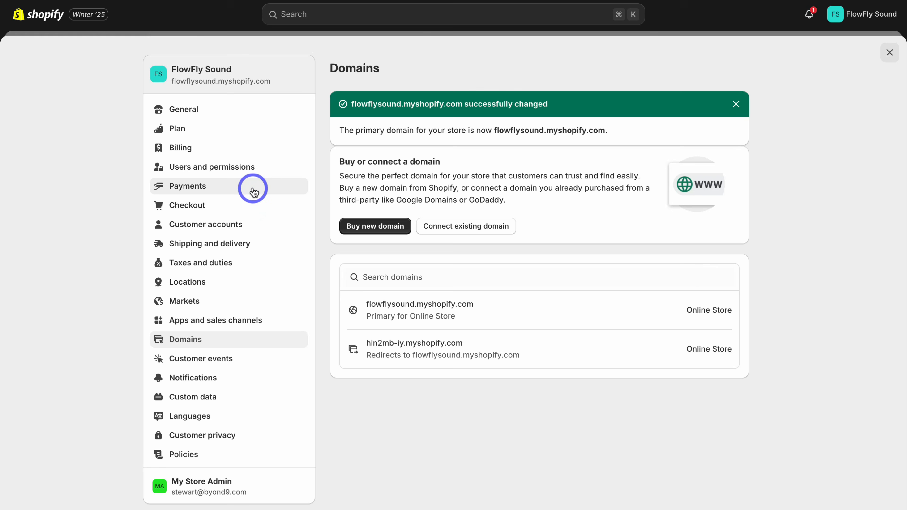
- Leave the settings and view the live online store, examining its home, catalog and contact pages
click(890, 54)
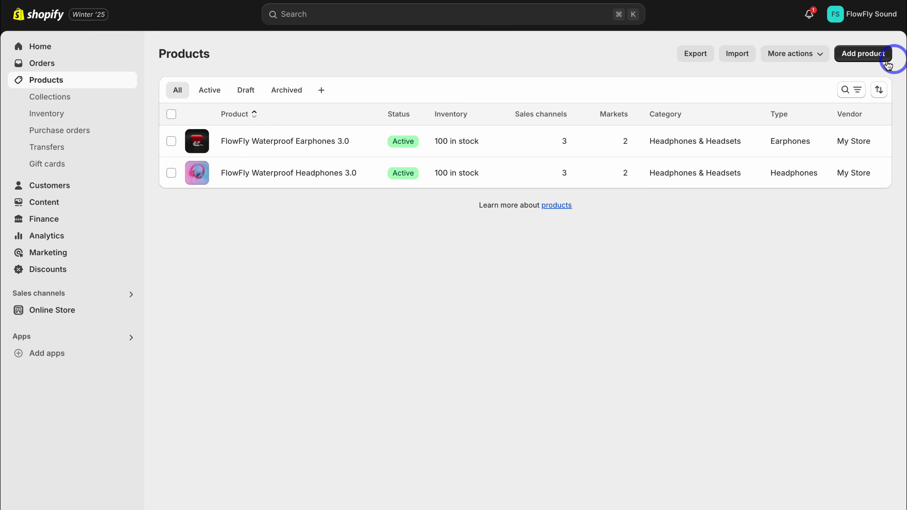
click(75, 310)
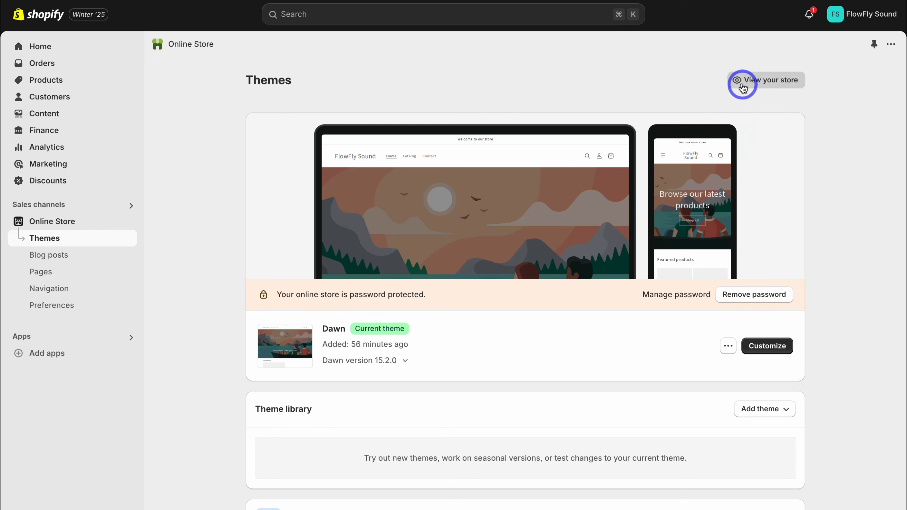
click(765, 82)
scroll(767, 82, down, 10)
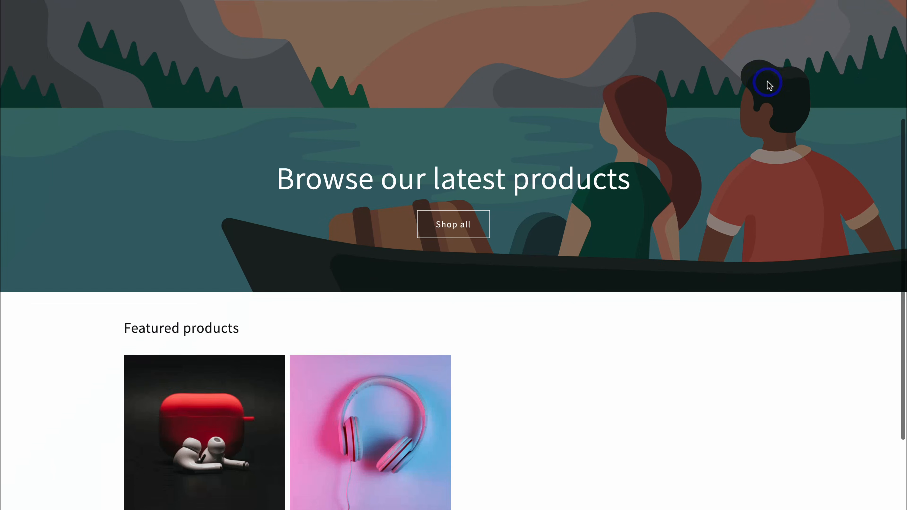
scroll(767, 80, up, 10)
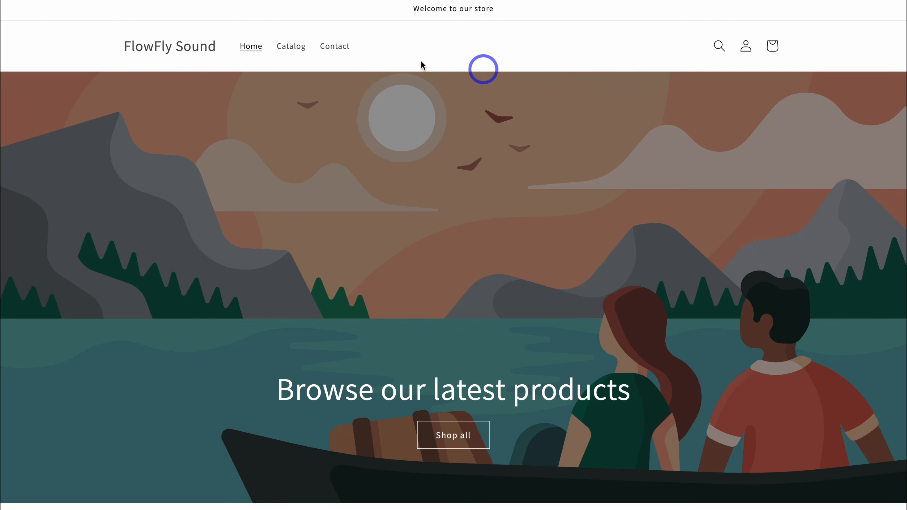
click(291, 48)
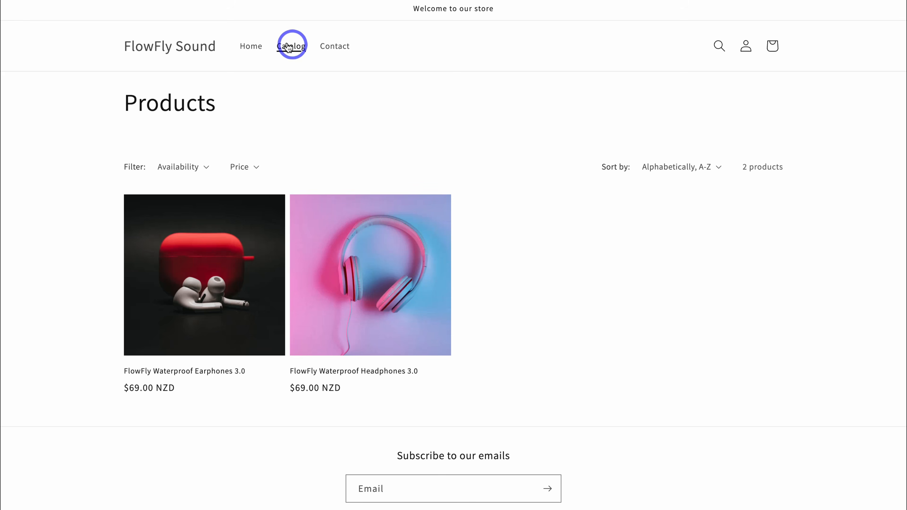
click(333, 47)
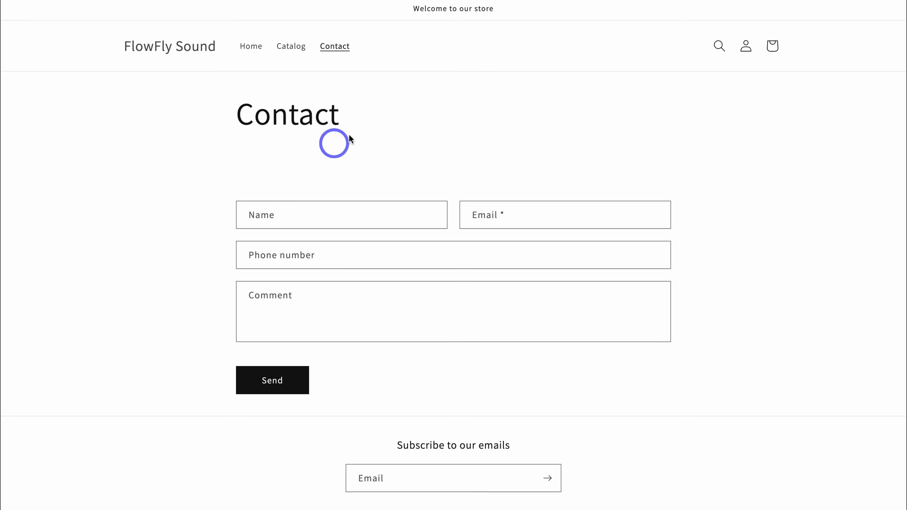
- Open FlowFly Waterproof Earphones 3.0 from the storefront catalog and look through its product page
click(290, 46)
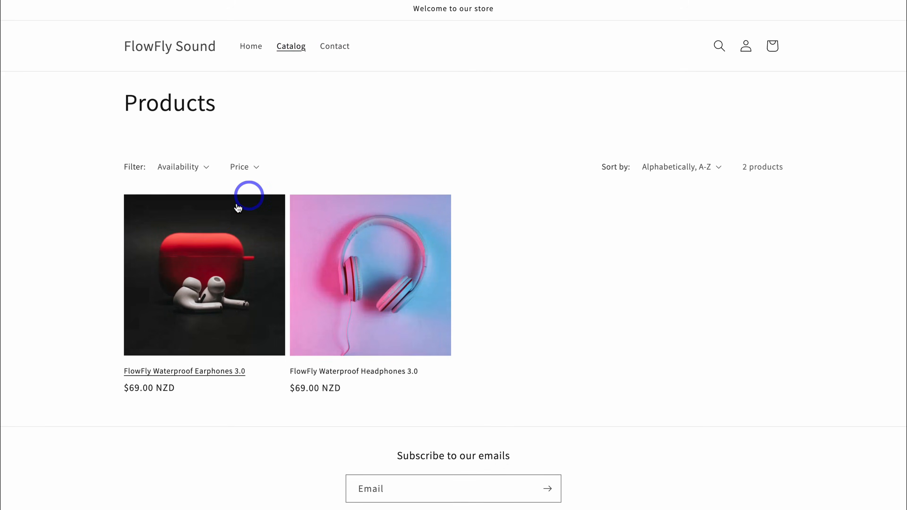
click(220, 217)
scroll(457, 229, down, 5)
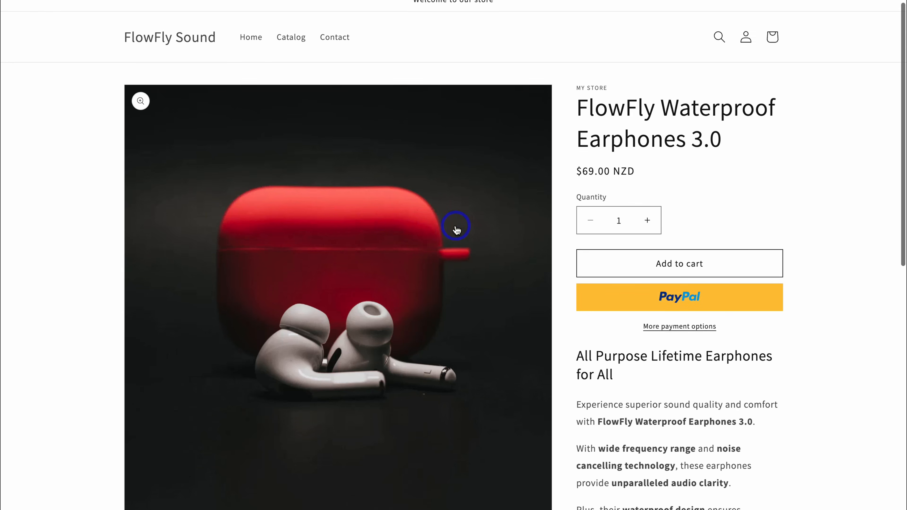
scroll(457, 229, down, 5)
scroll(456, 229, up, 10)
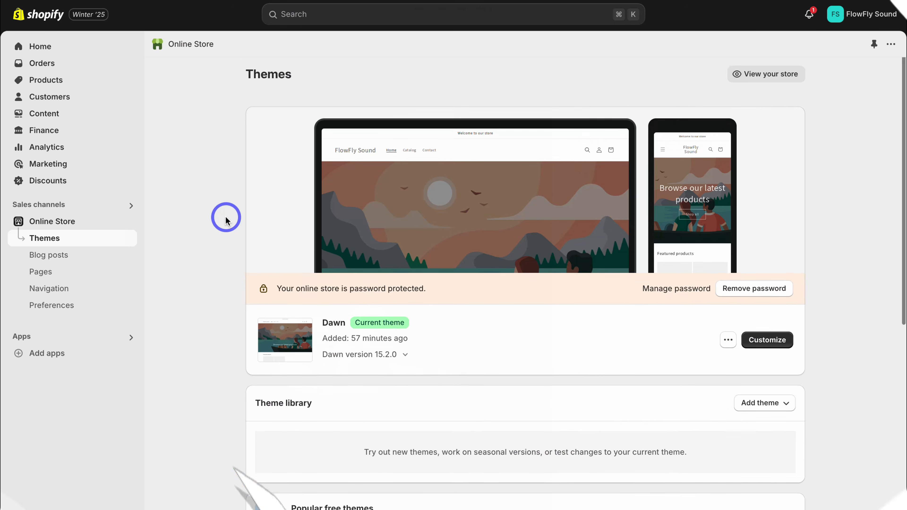
- Add the free Refresh theme to the theme library and publish it in place of Dawn
scroll(225, 219, down, 5)
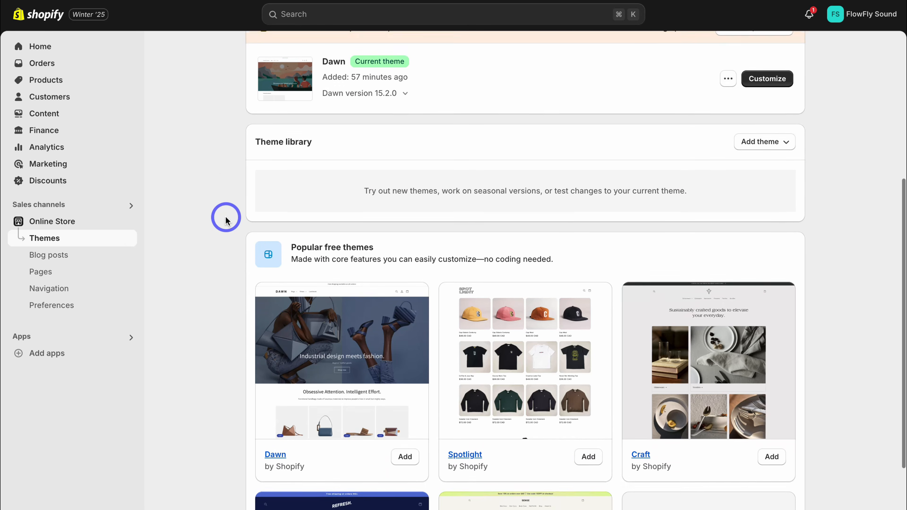
scroll(226, 219, down, 4)
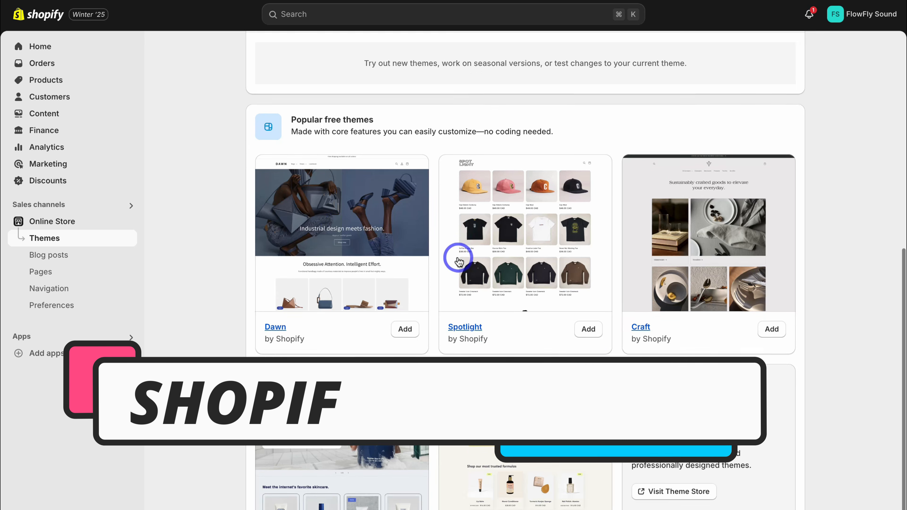
scroll(459, 262, down, 1)
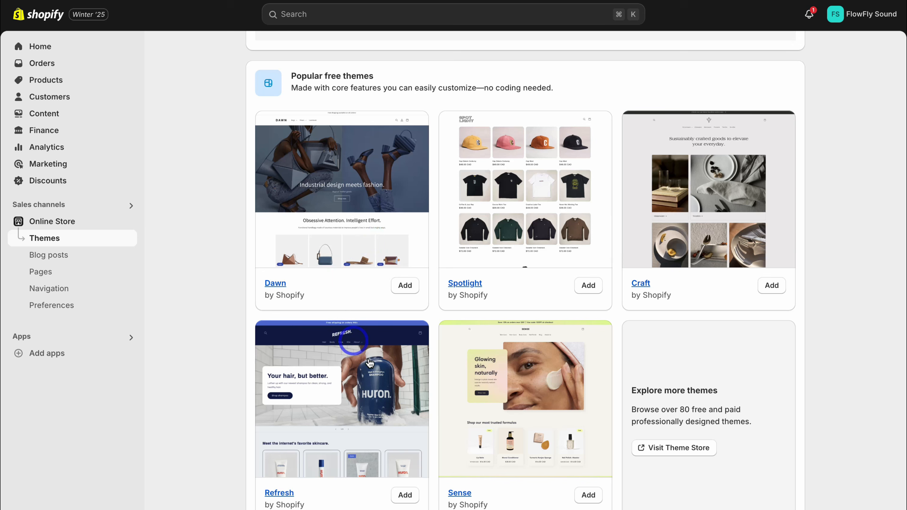
click(405, 495)
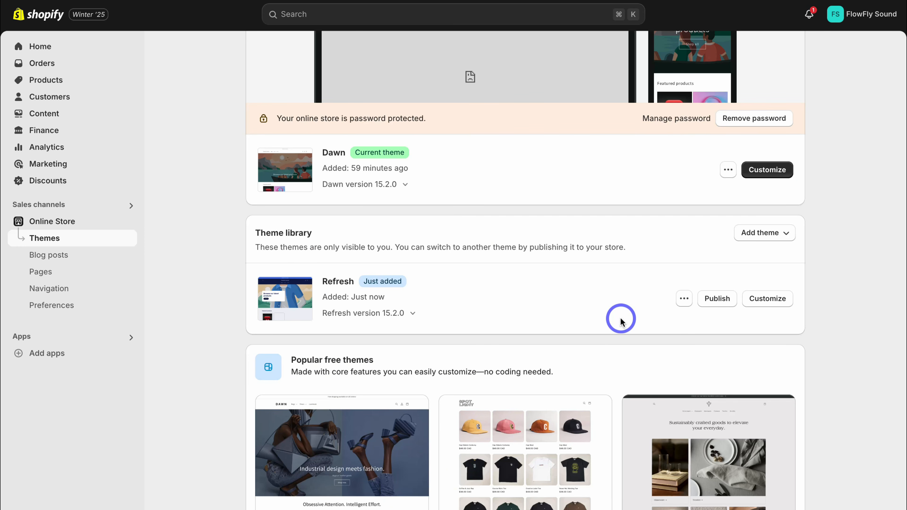
click(717, 298)
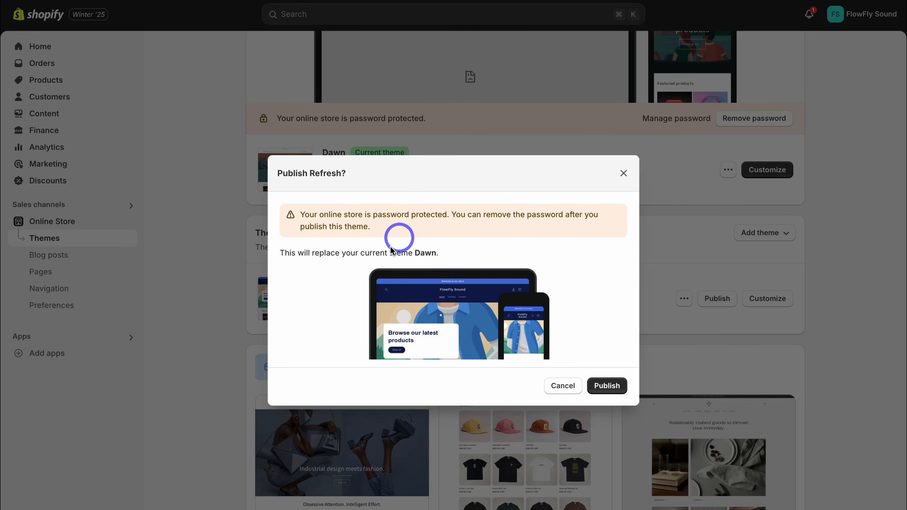
click(608, 386)
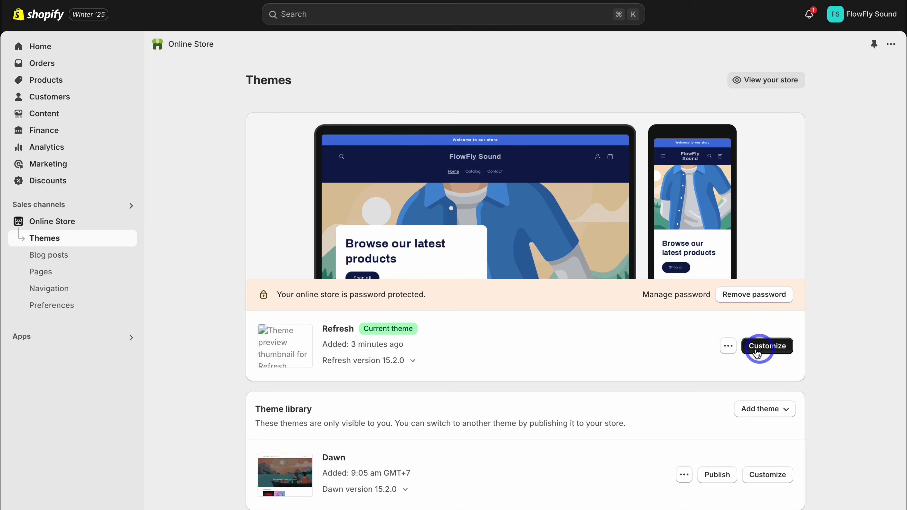
- Open the Refresh theme for customization and switch the preview from the home page to the Password page
click(772, 348)
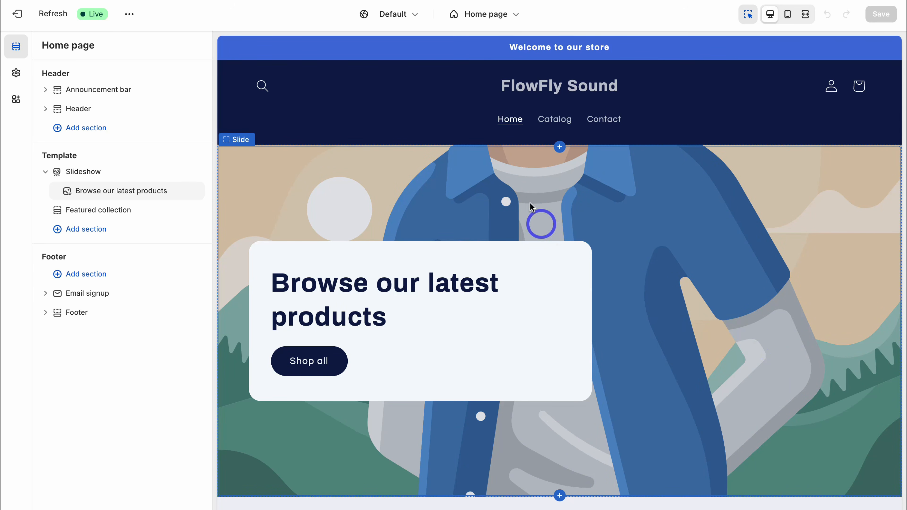
click(506, 15)
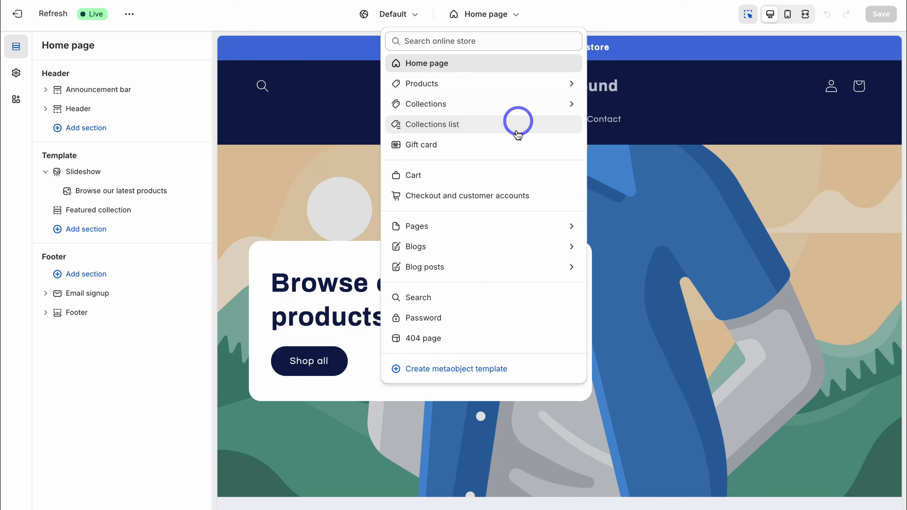
click(485, 324)
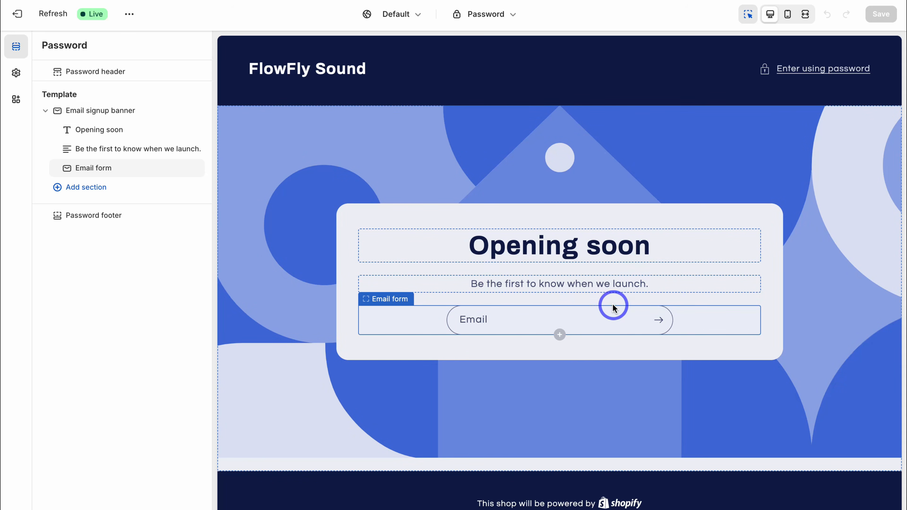
- Switch to the earphone-product-template and look through the FlowFly Waterproof Earphones 3.0 page preview
click(488, 14)
click(462, 86)
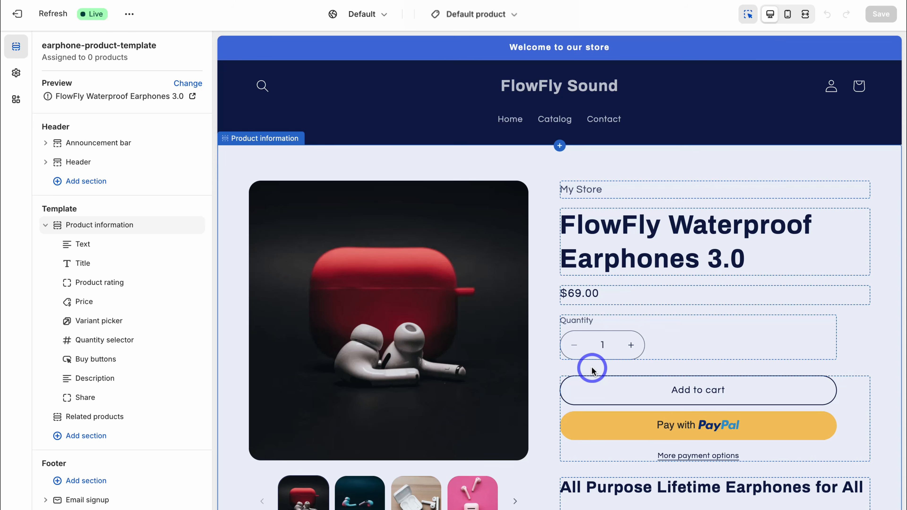
scroll(592, 368, down, 6)
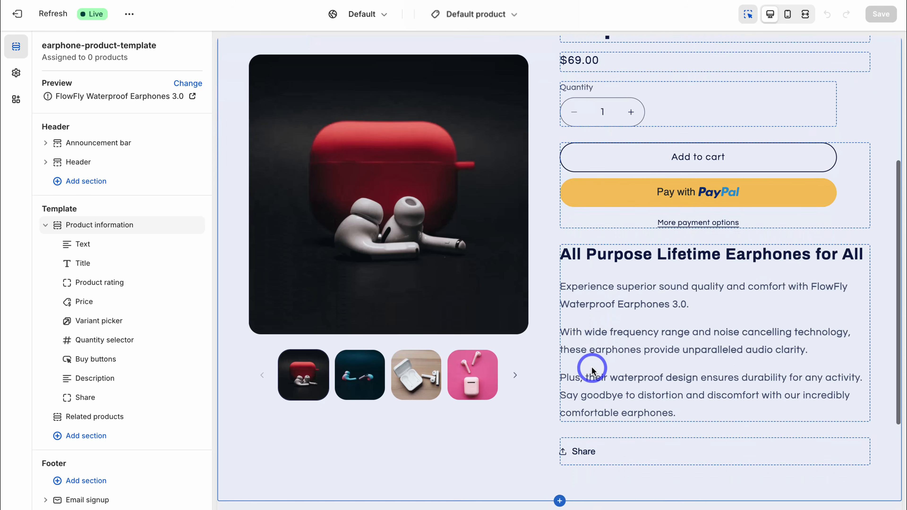
scroll(592, 368, down, 5)
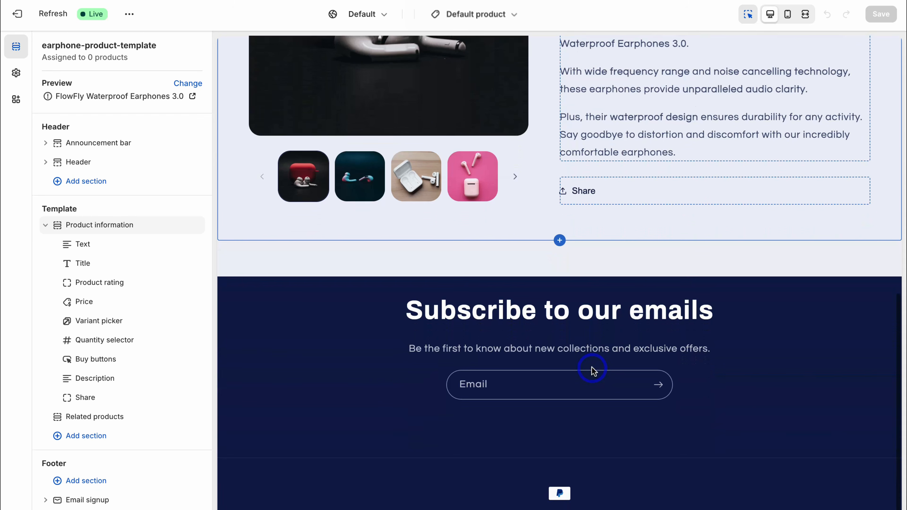
scroll(592, 368, up, 7)
scroll(592, 366, up, 5)
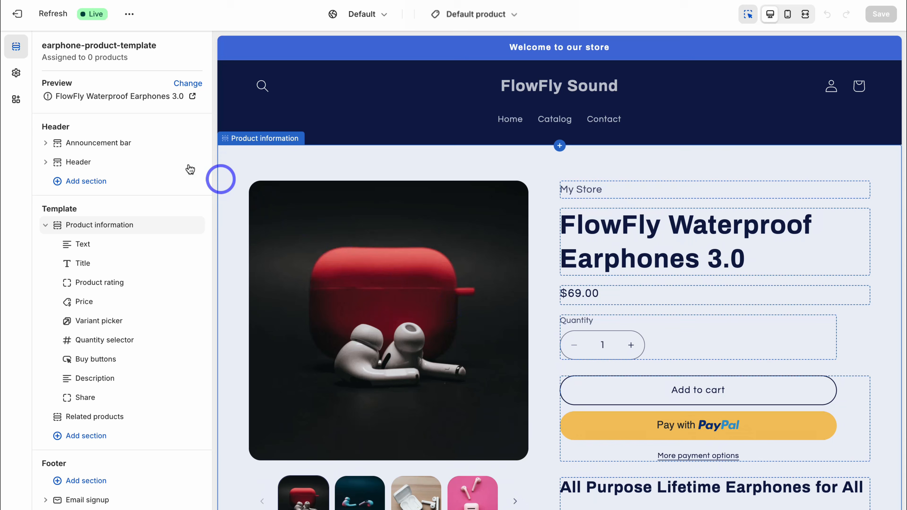
- Upload "FlowFly Sound Log.png" in the theme settings and set it as the store logo
click(16, 73)
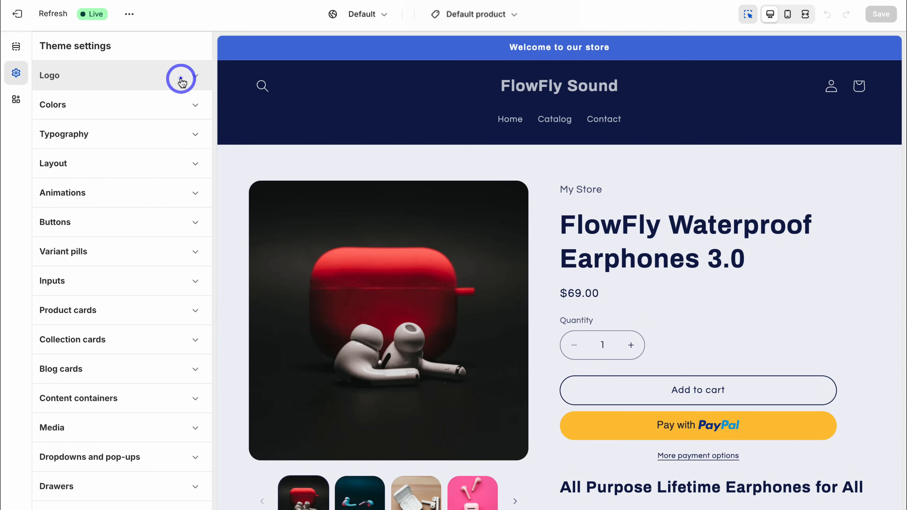
click(180, 77)
click(142, 116)
click(452, 177)
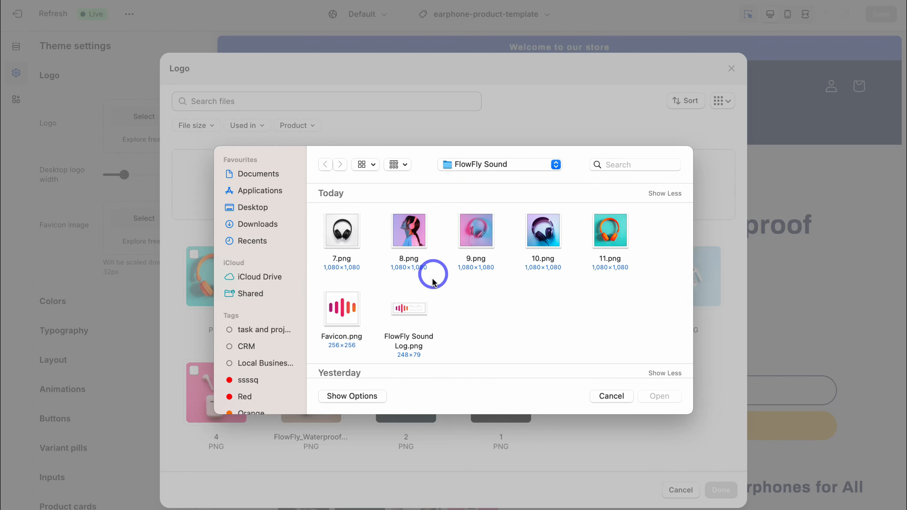
click(428, 314)
click(670, 396)
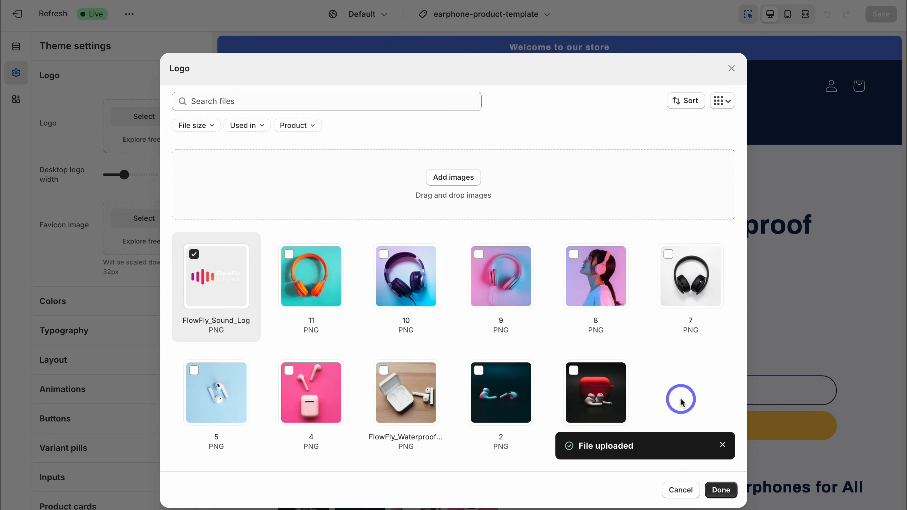
click(721, 490)
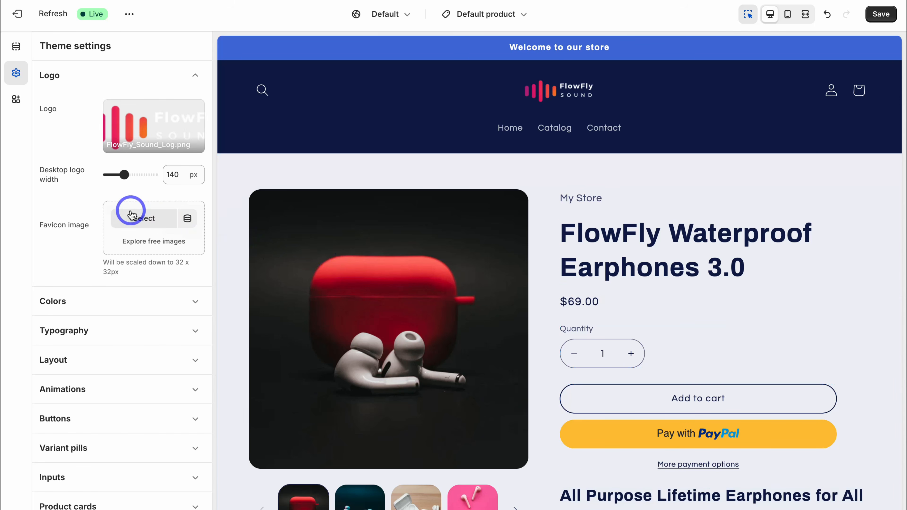
- Upload Favicon.png and set it as the theme's favicon image
click(150, 223)
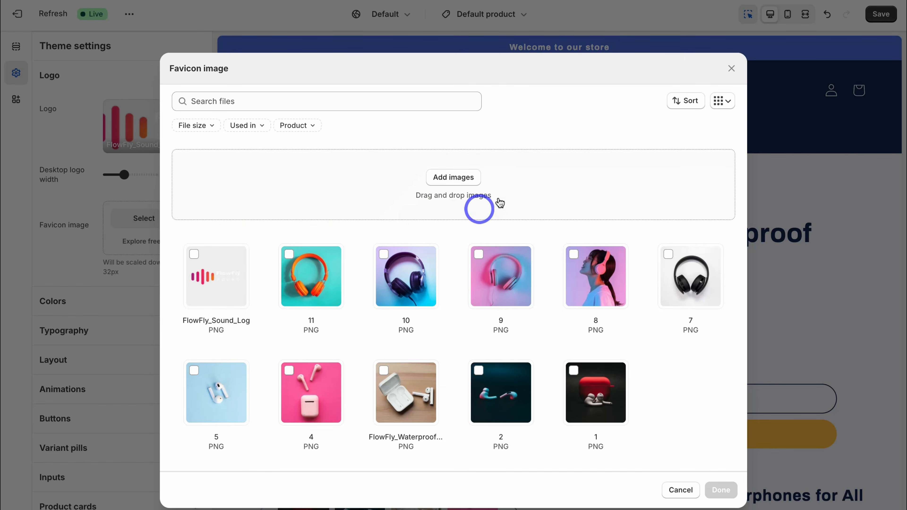
click(464, 174)
click(342, 304)
click(660, 396)
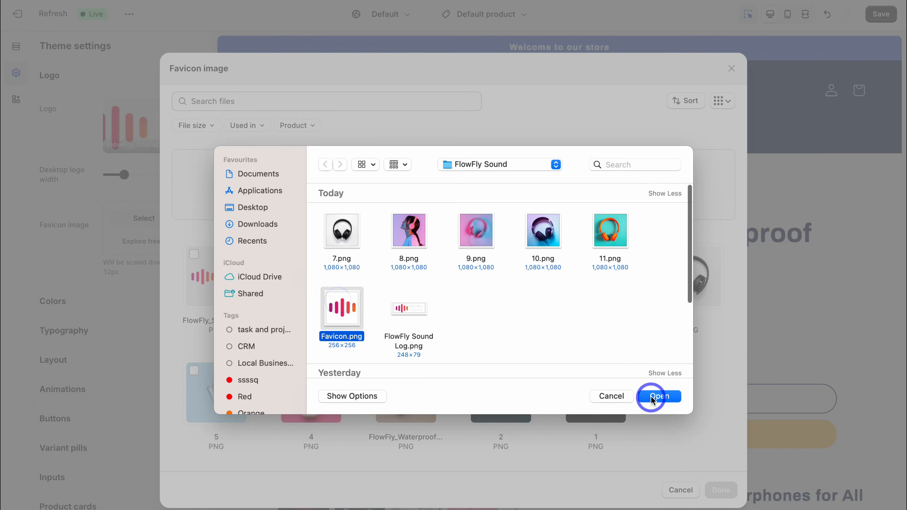
click(732, 486)
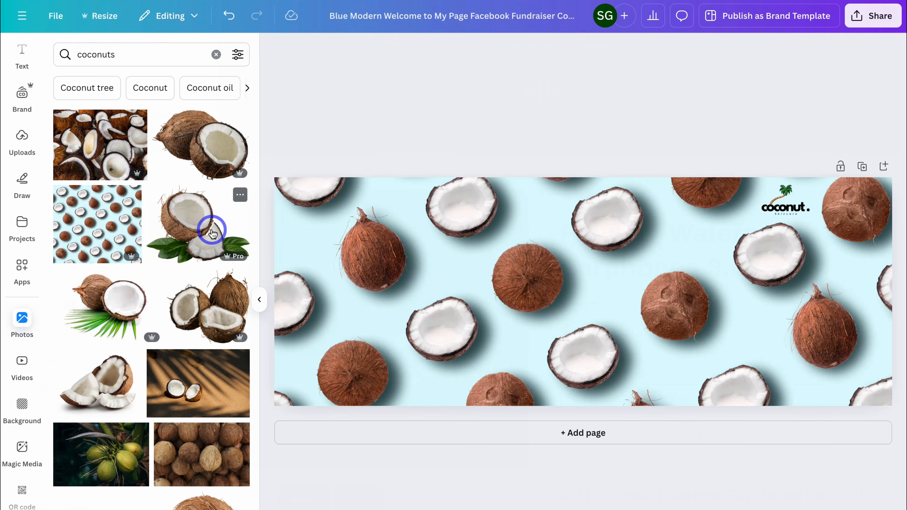
- In Canva, add the photo of broken coconut pieces to the coconut banner, shrink it and remove its background
scroll(203, 225, down, 3)
click(119, 281)
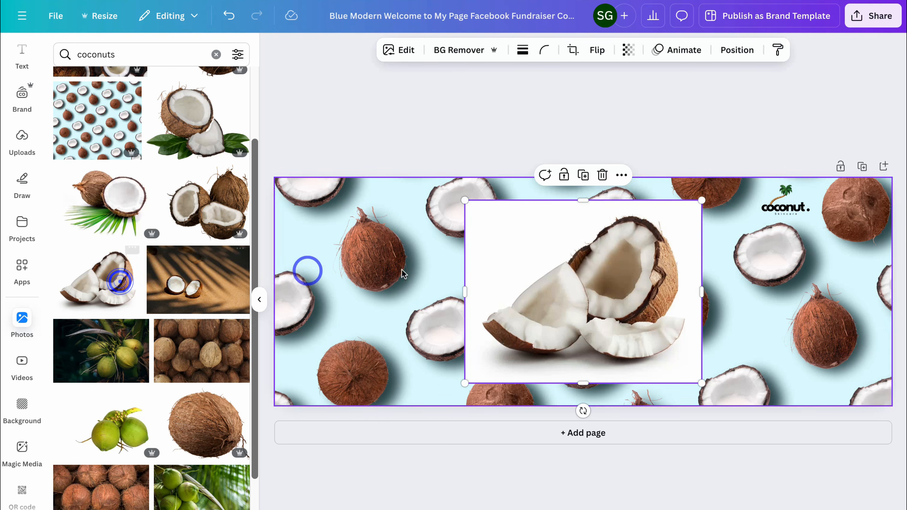
drag(701, 383, 555, 334)
click(443, 51)
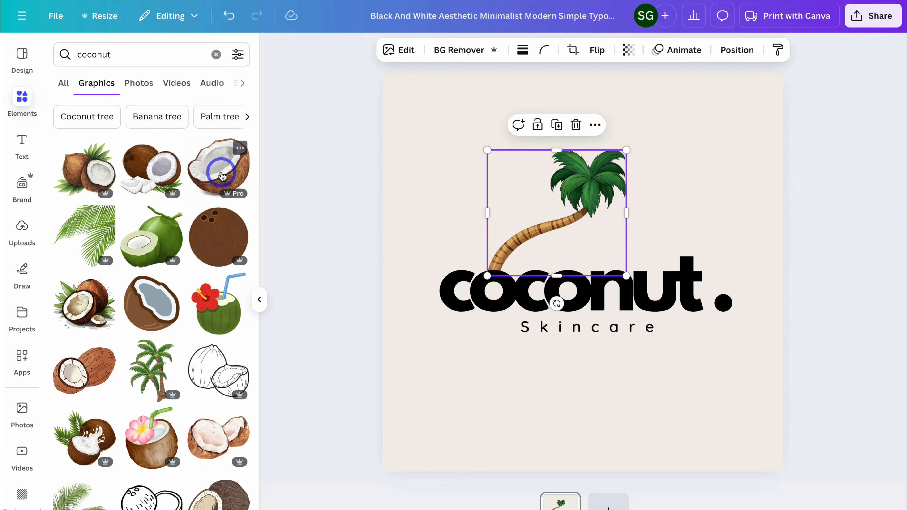
- Add the halved coconut graphic to the coconut Skincare logo, place it over the dot, bring it to front and shrink it slightly
click(222, 175)
drag(739, 114, 728, 292)
click(737, 49)
click(104, 139)
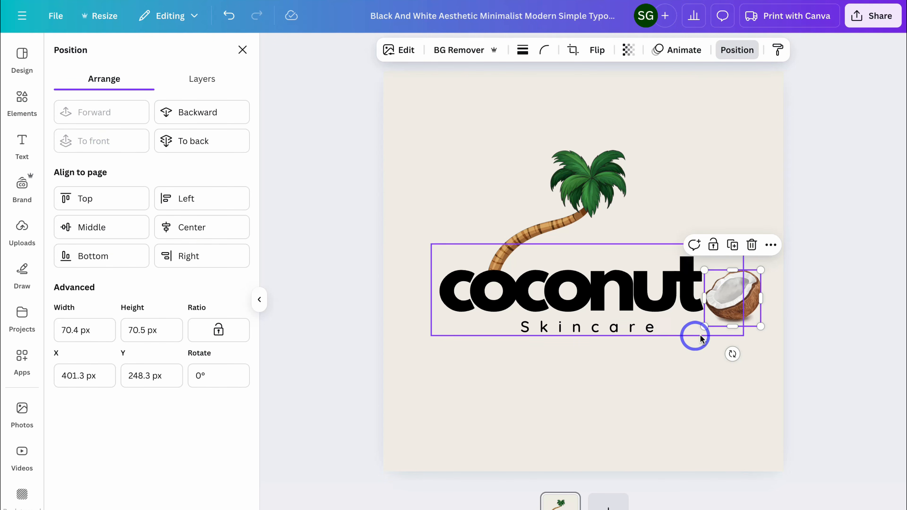
drag(704, 327, 717, 313)
drag(745, 296, 737, 302)
click(746, 210)
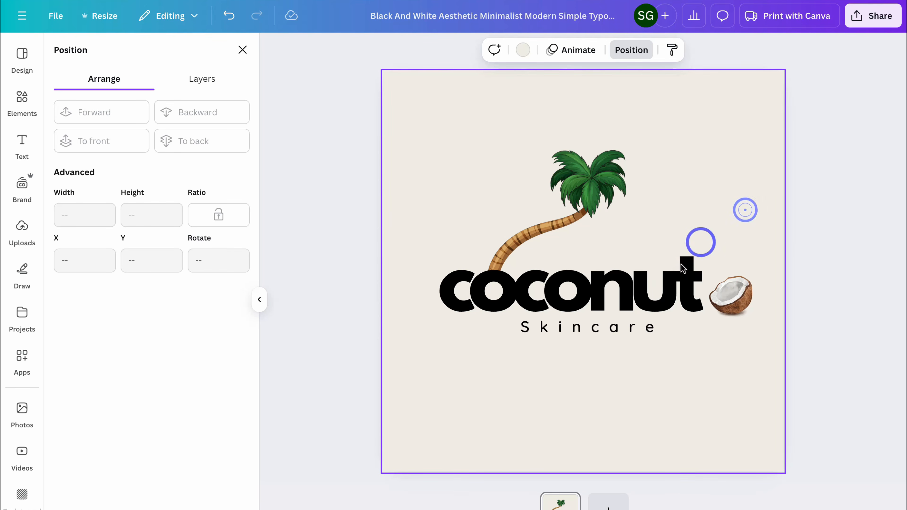
click(340, 324)
scroll(137, 247, down, 3)
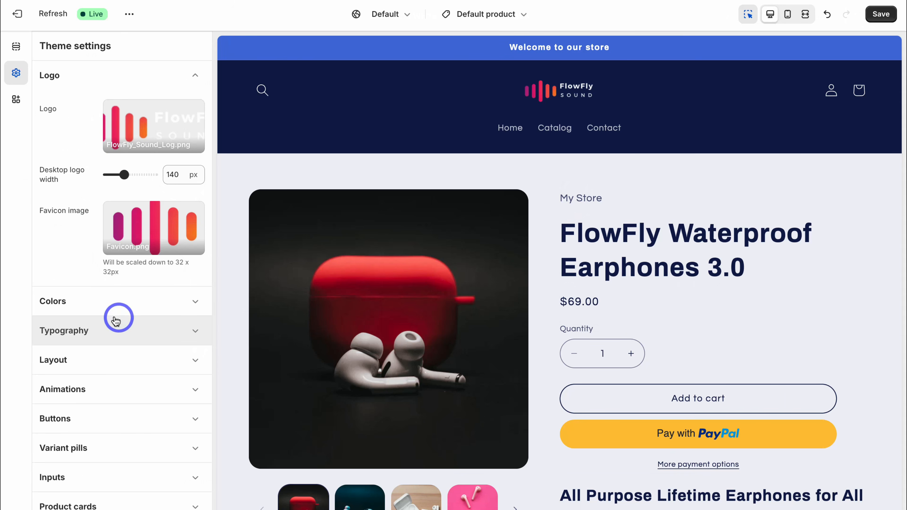
- Open the color schemes in Shopify's theme settings and examine the colors used across the product page preview
click(107, 305)
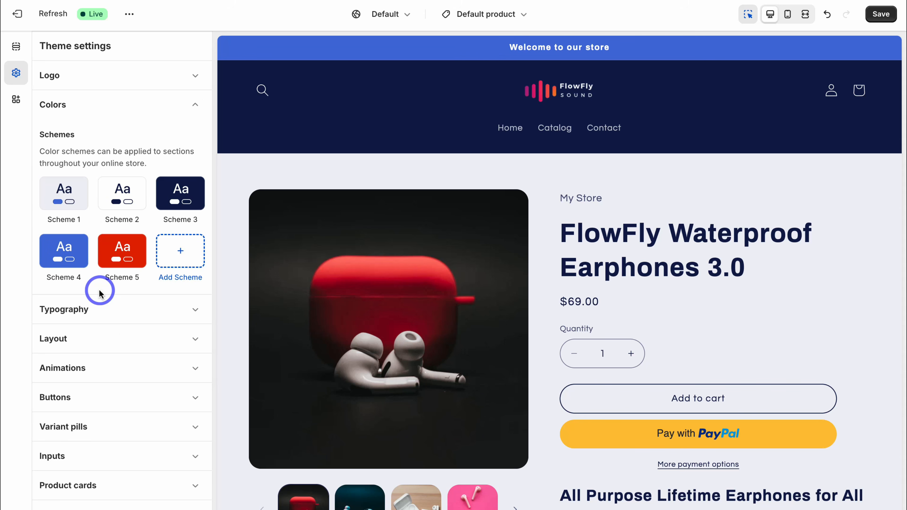
click(80, 256)
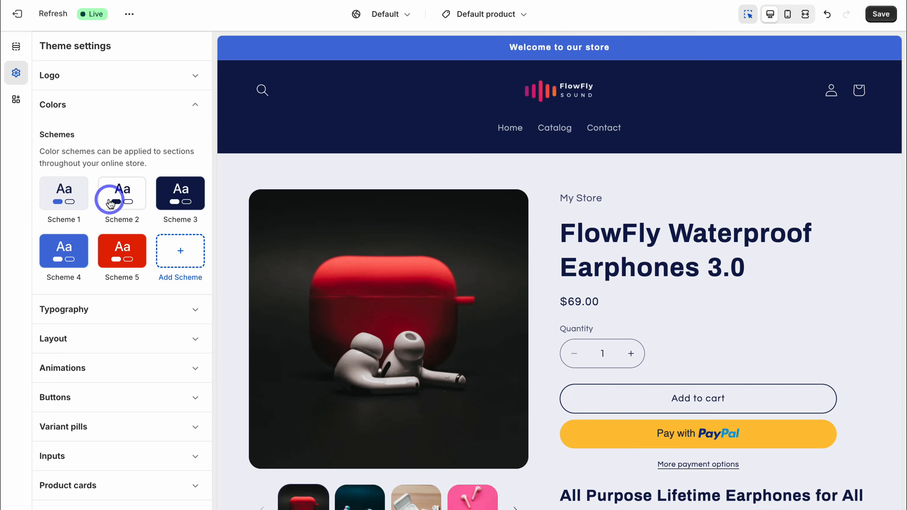
scroll(432, 288, down, 7)
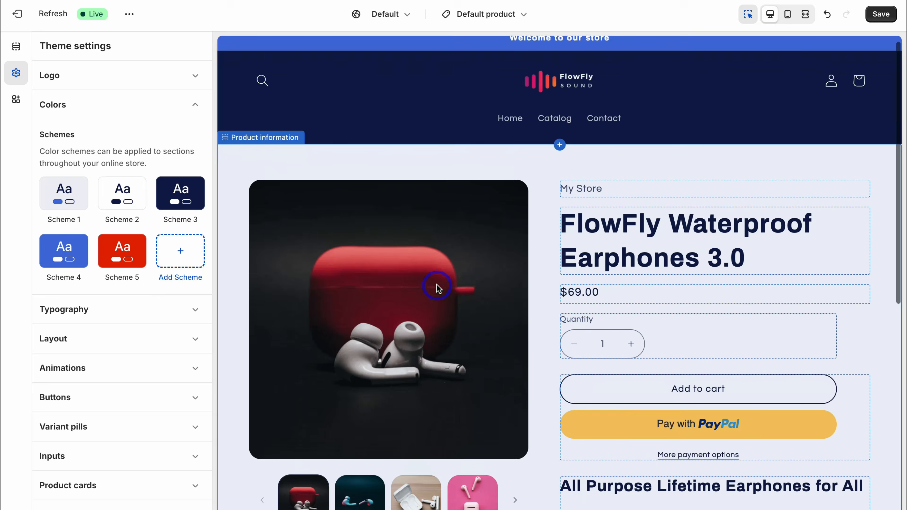
scroll(436, 288, up, 7)
scroll(435, 287, down, 7)
scroll(438, 288, down, 3)
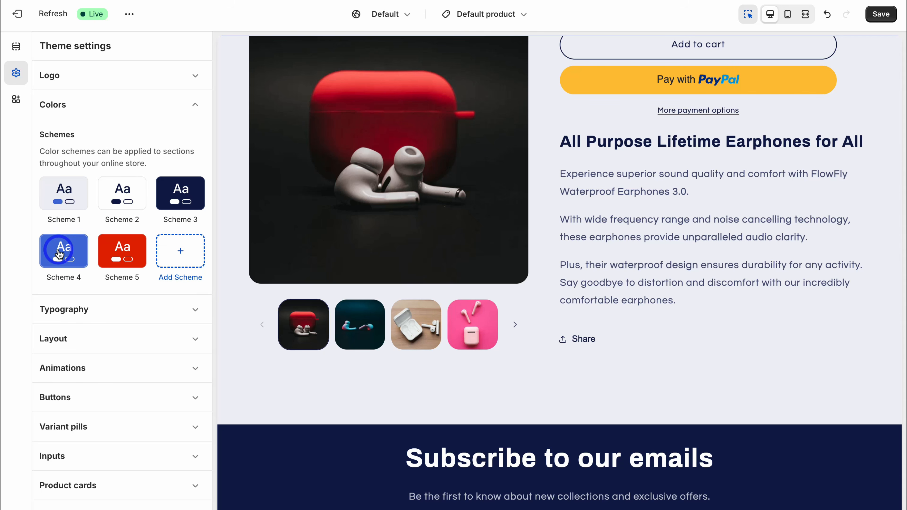
scroll(309, 248, up, 10)
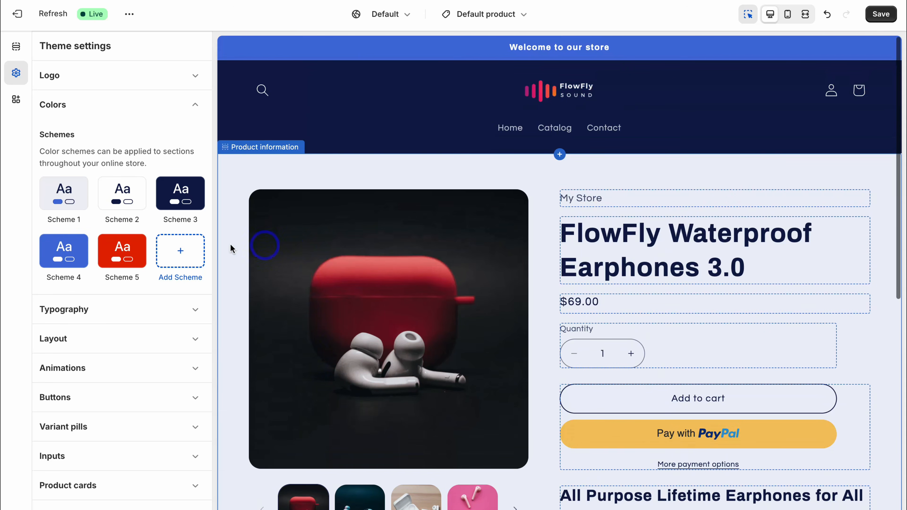
- Set the background color of Scheme 4 to #E13C23 and save the theme
click(82, 254)
click(115, 166)
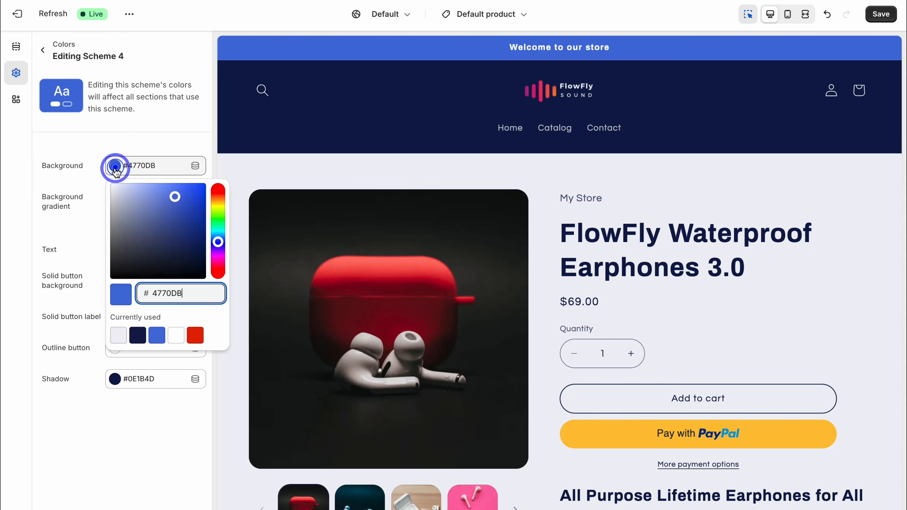
text(E13C23)
click(170, 144)
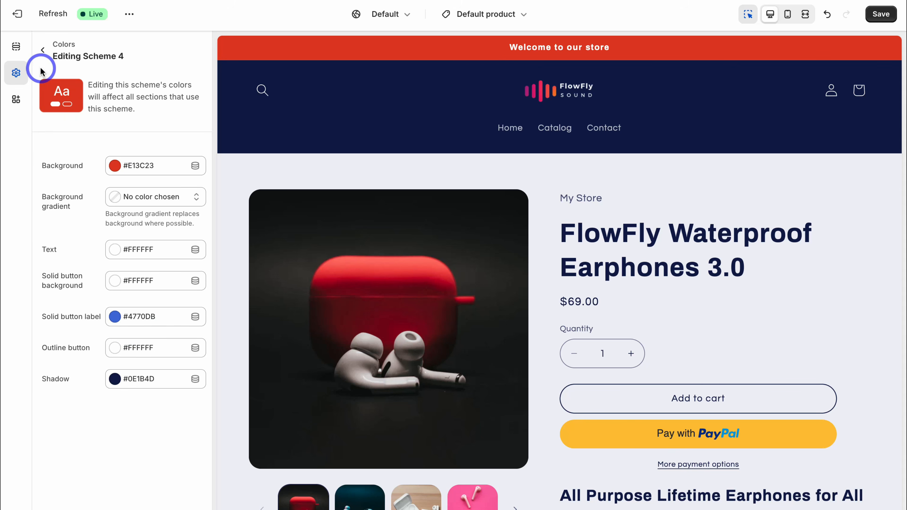
click(881, 14)
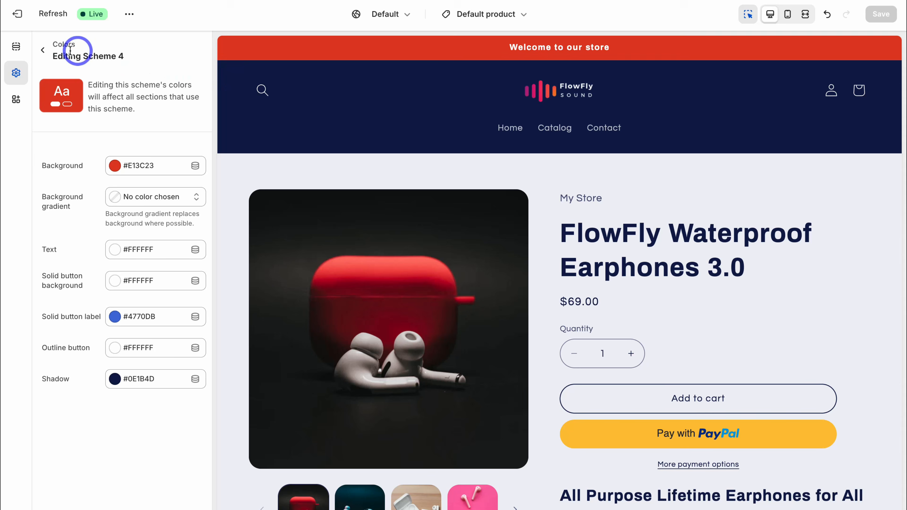
- Return to the theme settings list and examine the typography options and the remaining setting groups
click(70, 50)
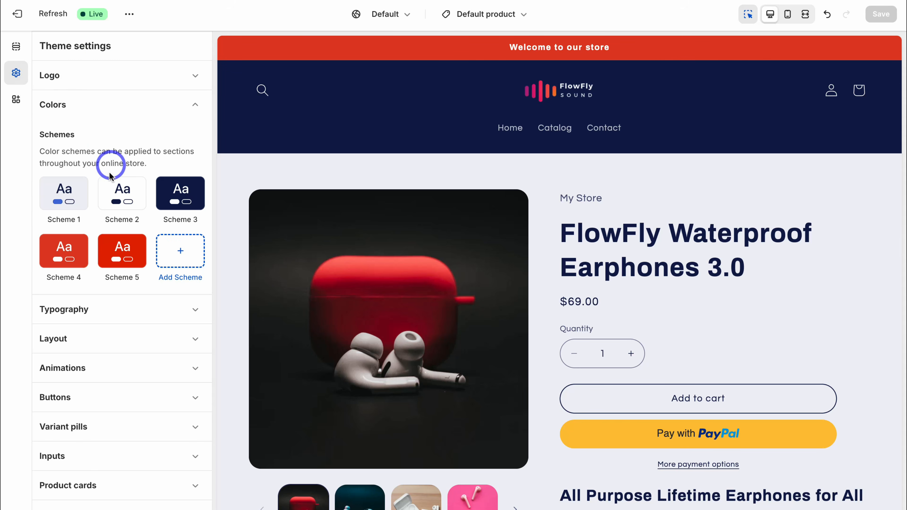
scroll(108, 175, down, 4)
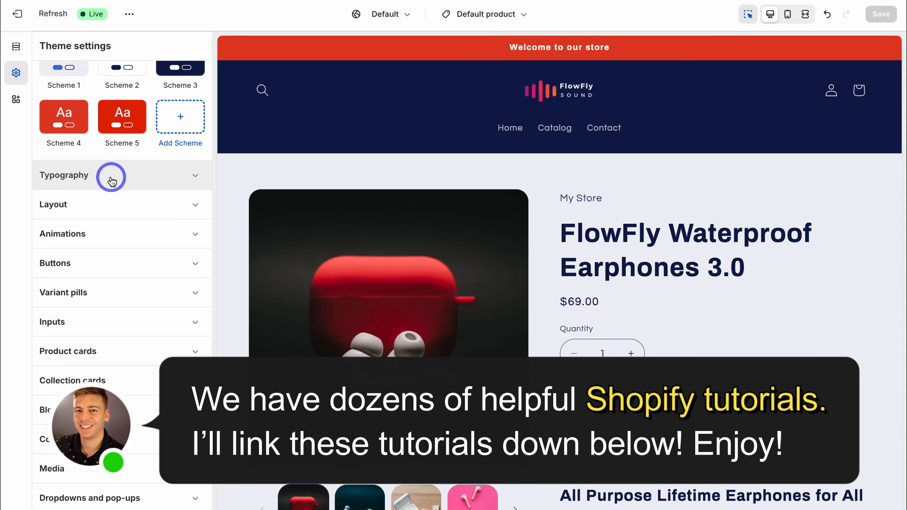
click(188, 177)
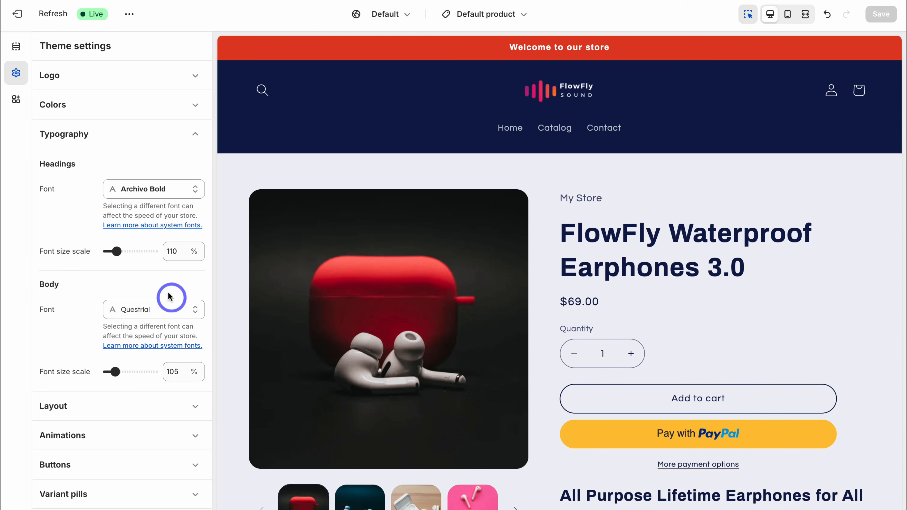
scroll(87, 308, down, 5)
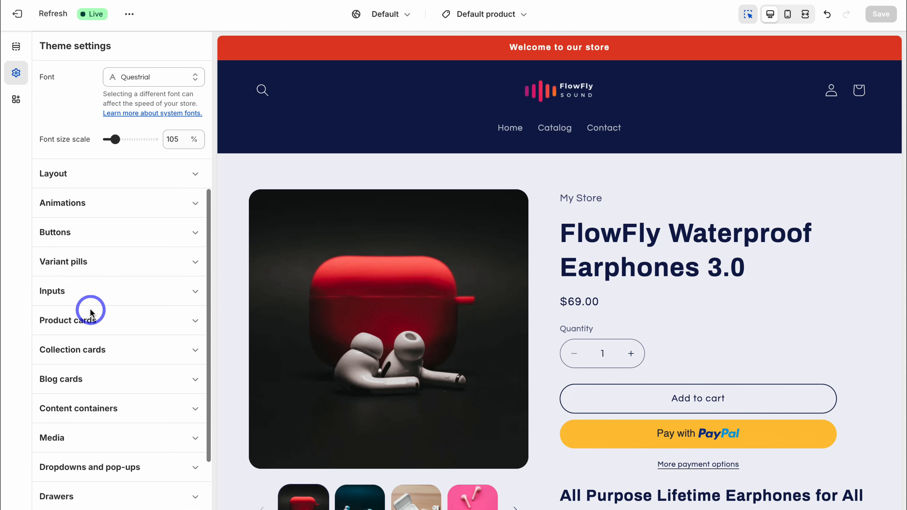
scroll(142, 236, down, 5)
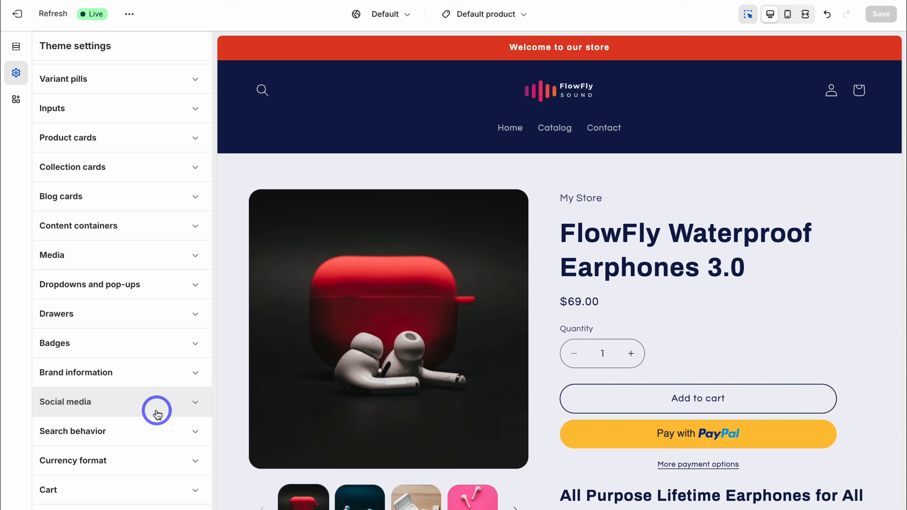
scroll(152, 405, up, 12)
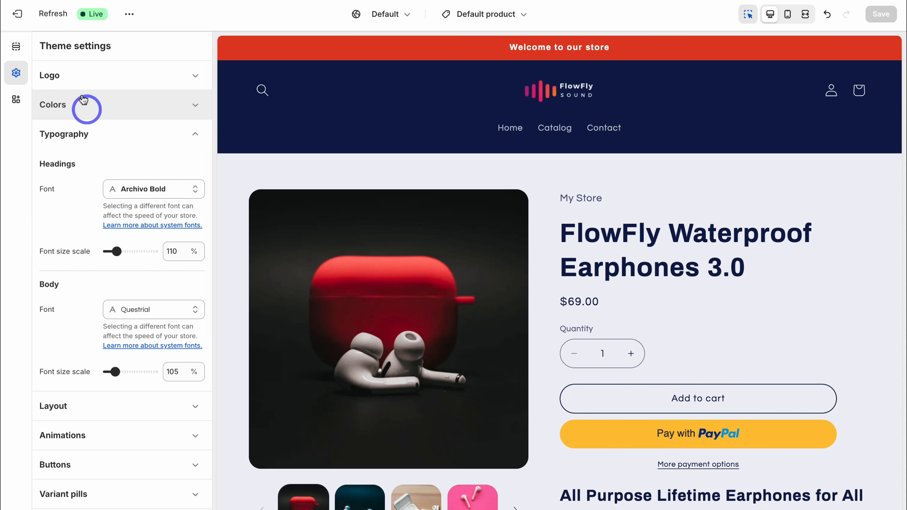
- Return to the default product template's sections and look through the product page preview down to the email signup
click(16, 54)
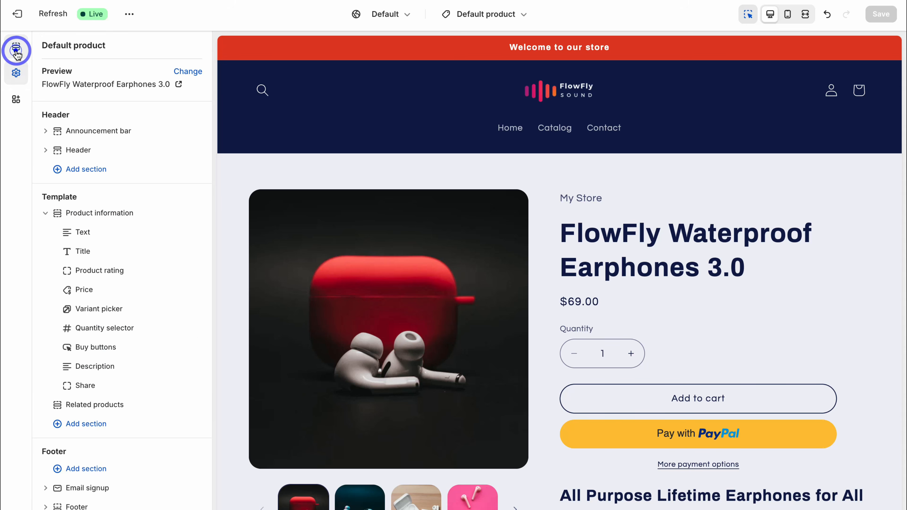
scroll(365, 385, down, 1)
scroll(365, 387, down, 10)
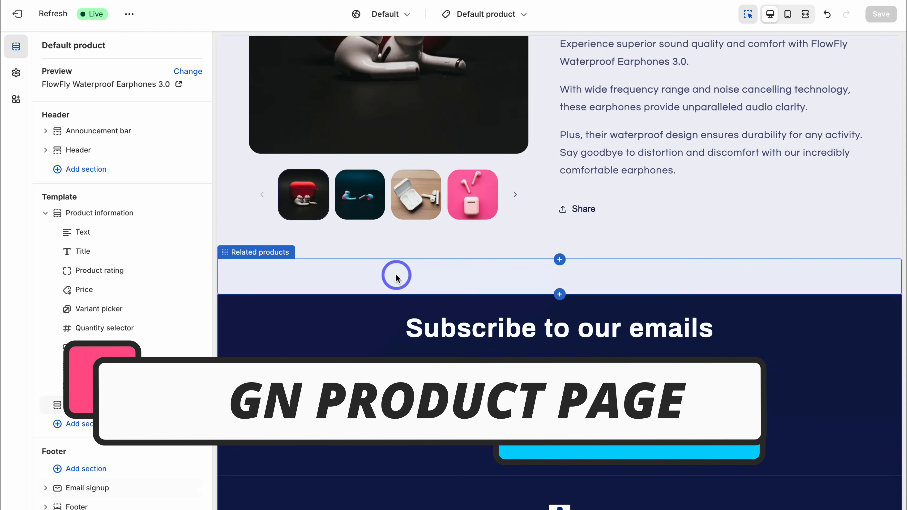
- Add a Multirow section to the default product template below Related products and return to the section list
click(99, 427)
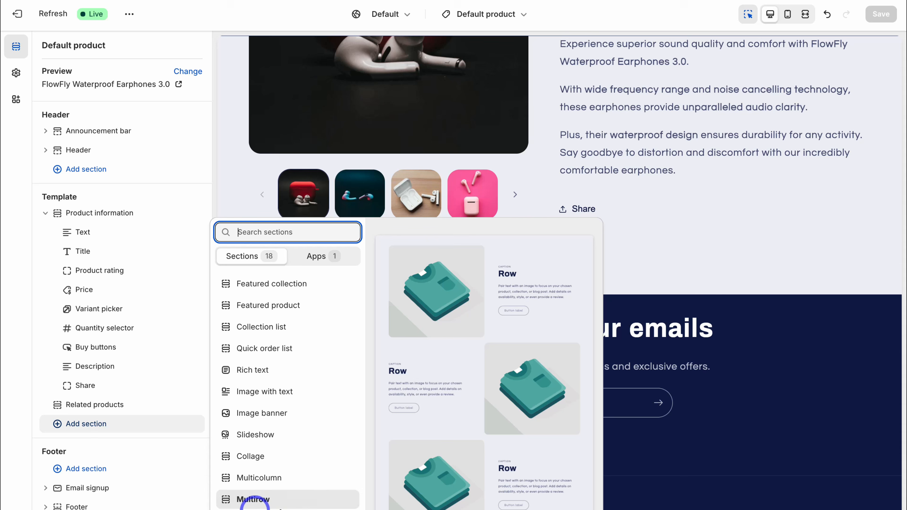
click(292, 499)
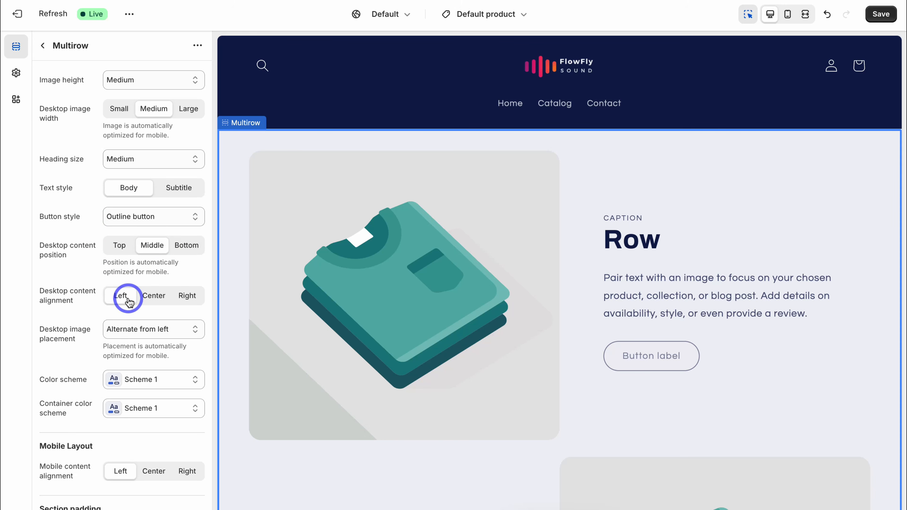
click(44, 45)
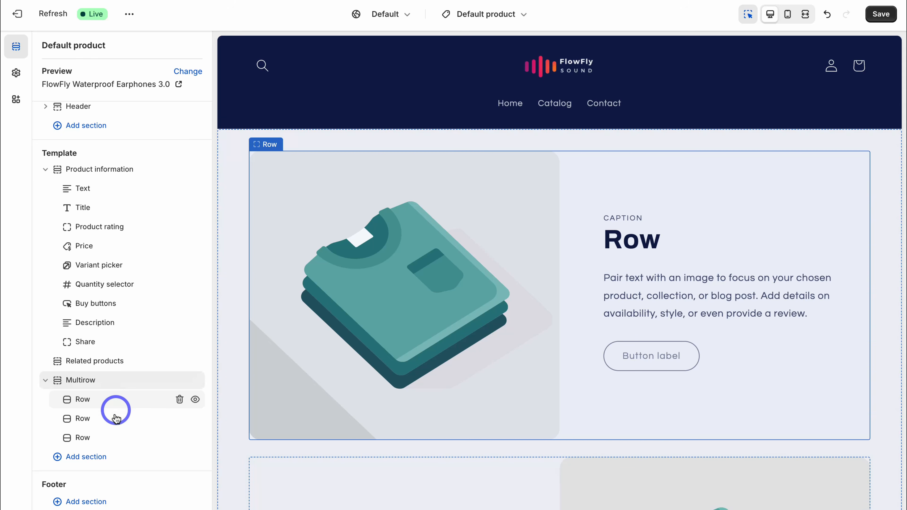
- Set the image of the first row in the Multirow section to the existing file 2.png
click(107, 403)
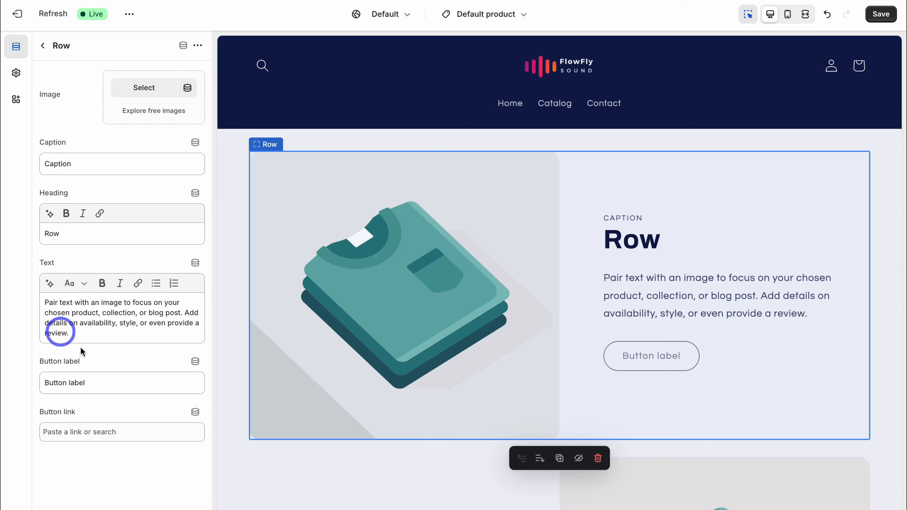
click(133, 88)
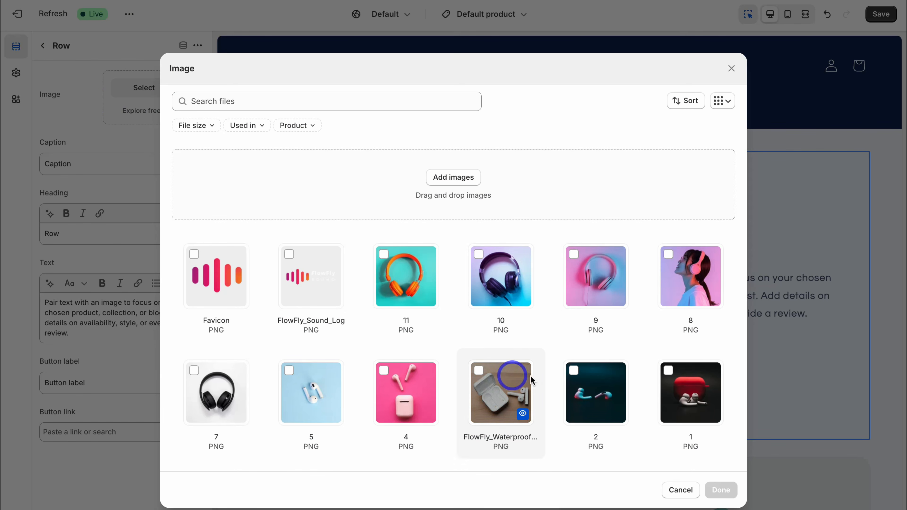
click(593, 390)
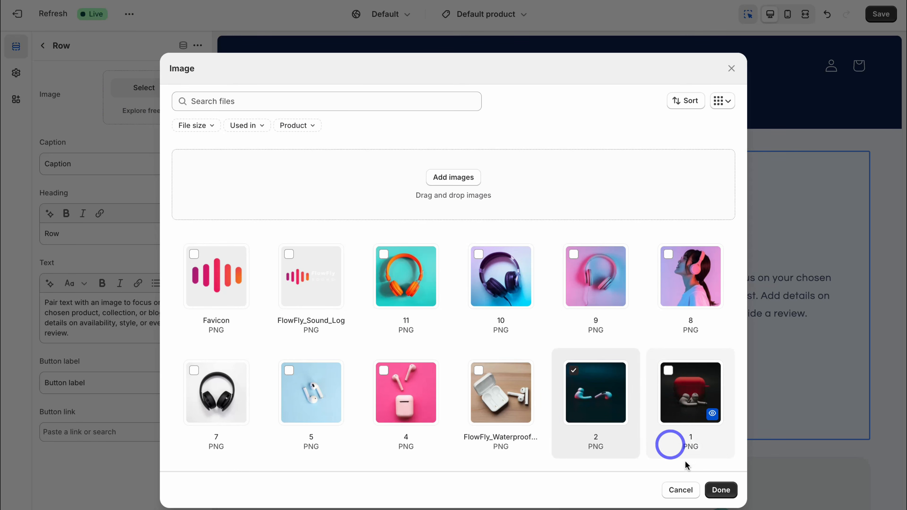
click(721, 490)
- Set the first row's caption to "Sleek" and its heading to "Pure Perfection"
double_click(65, 164)
text(Sleek)
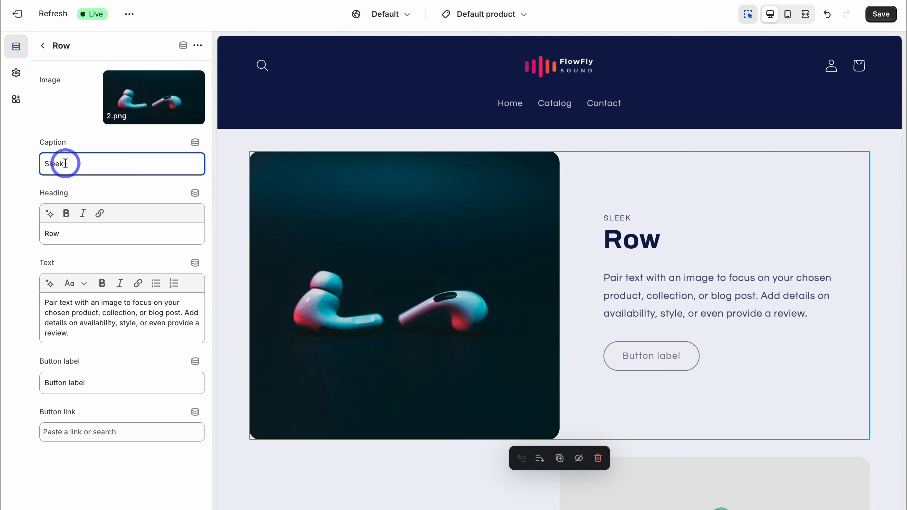
double_click(68, 233)
text(Pure Perfection)
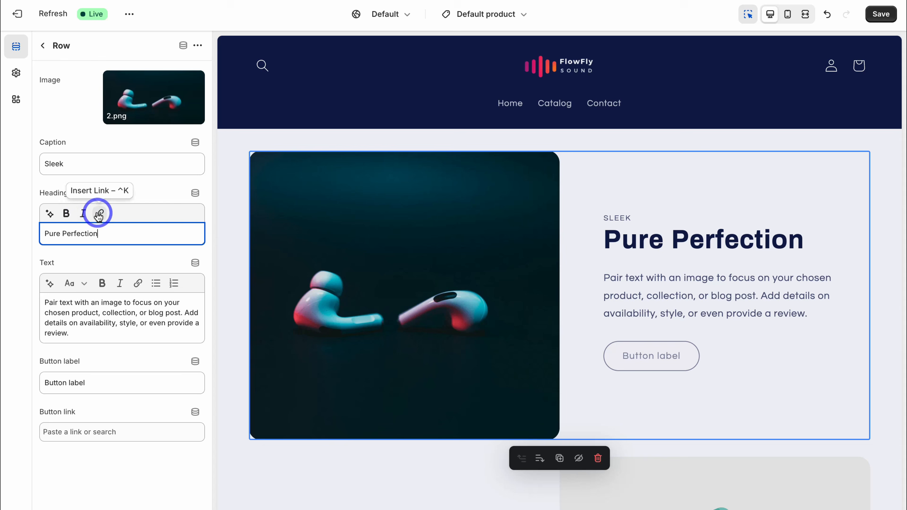
- Replace the row's text with the generated "Unleash the Beauty in Every Beat" version, using a Daring tone and a prompt about the earphones' beautiful design and elegance
click(90, 337)
key(ctrl+a)
key(BackSpace)
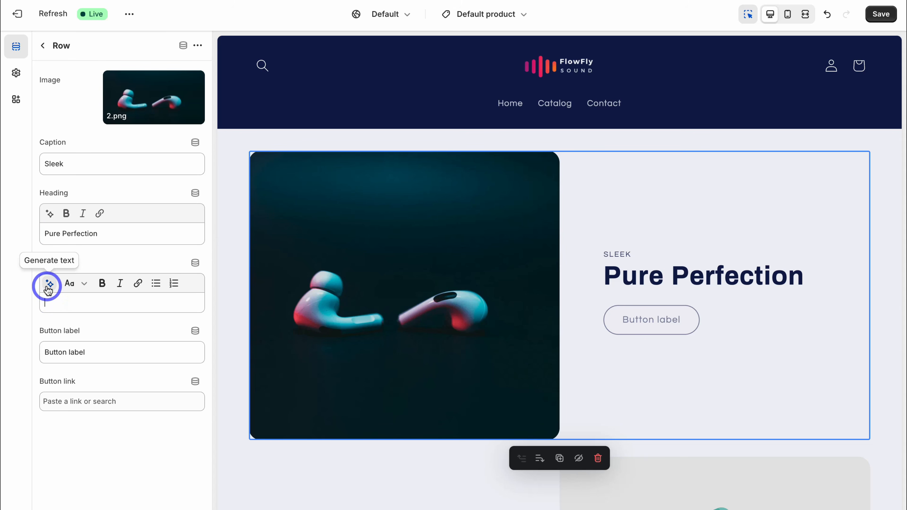
click(46, 285)
click(252, 333)
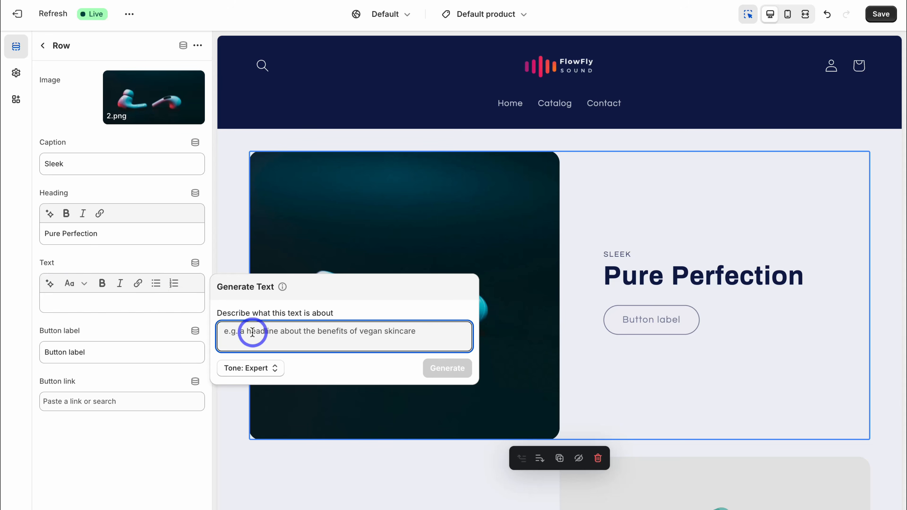
text(Brief overview of the beautiful design and elegance of our earphones.)
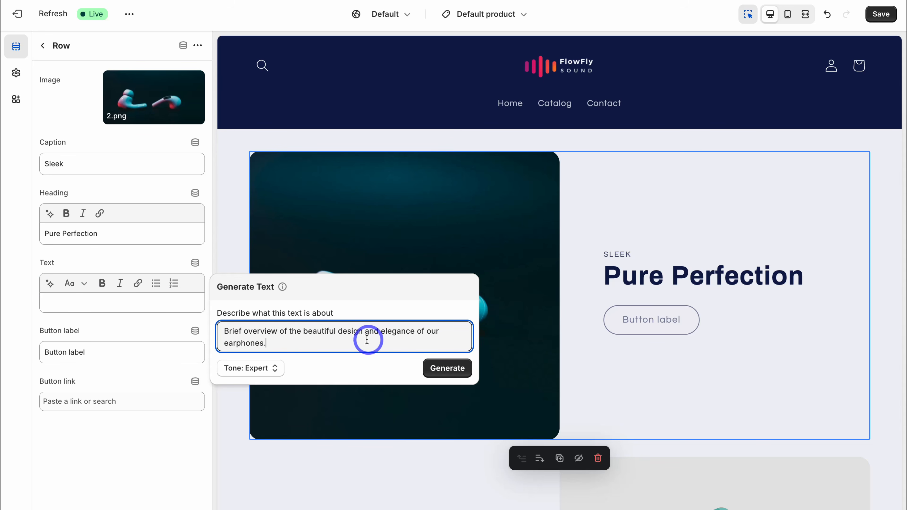
click(269, 358)
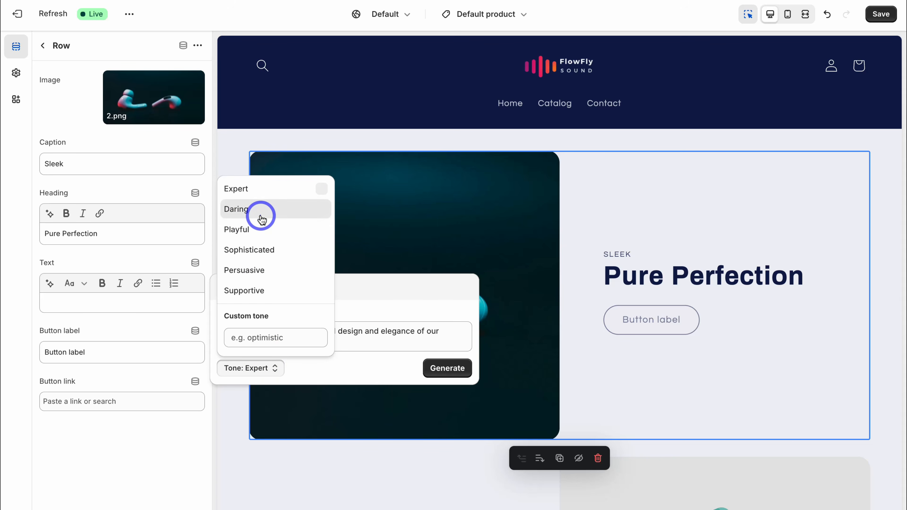
click(262, 214)
click(438, 368)
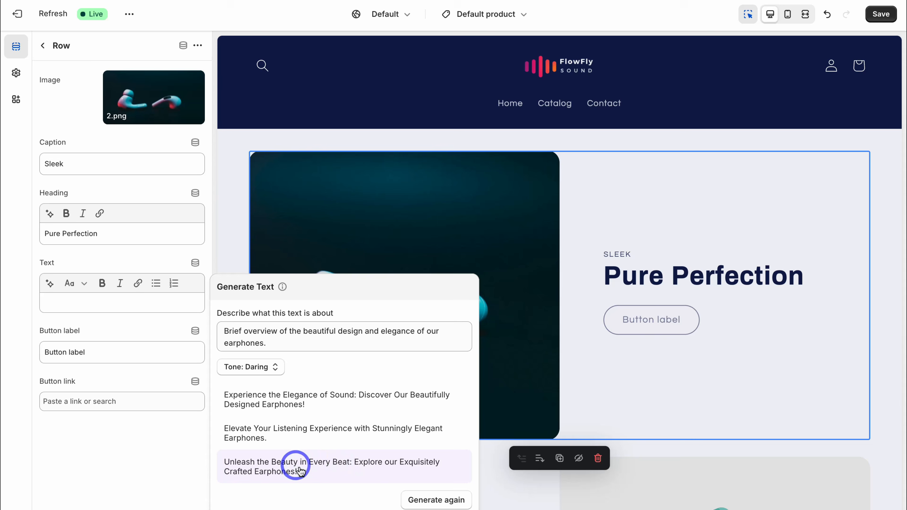
click(340, 467)
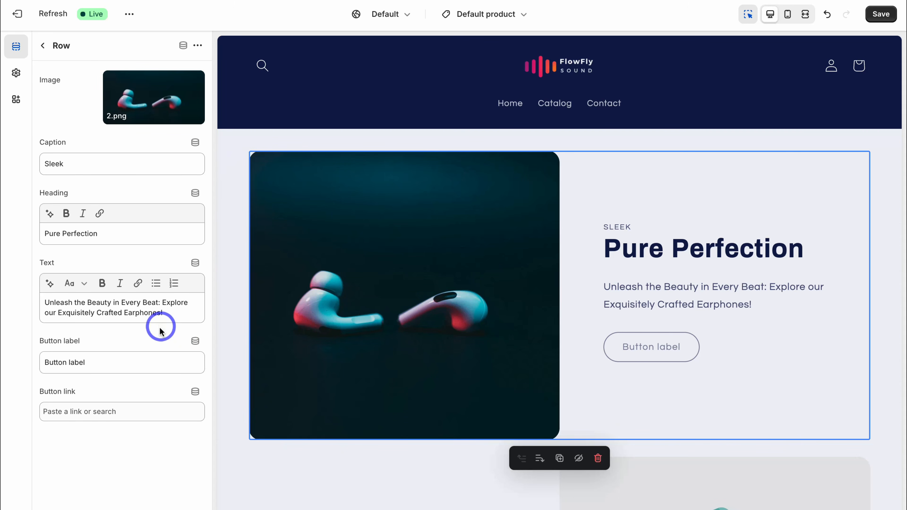
- Set the row's button label to "Learn more"
drag(101, 368, 28, 361)
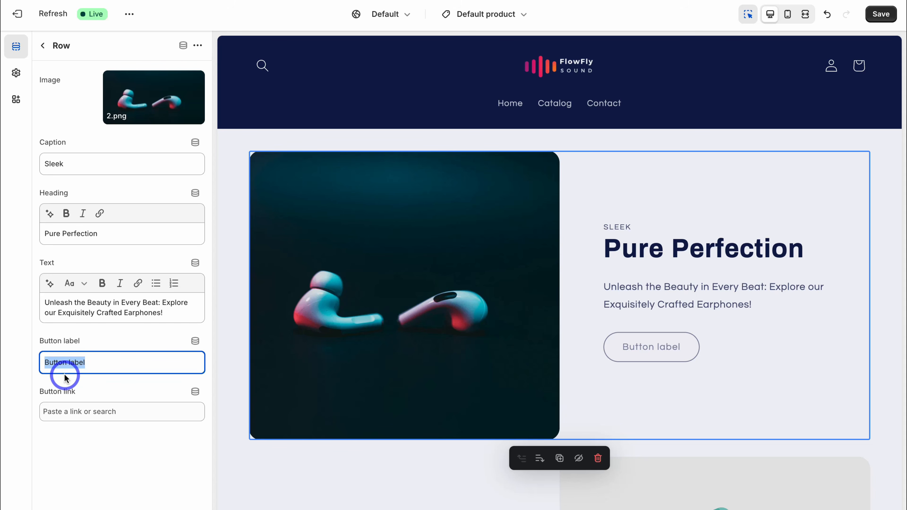
key(BackSpace)
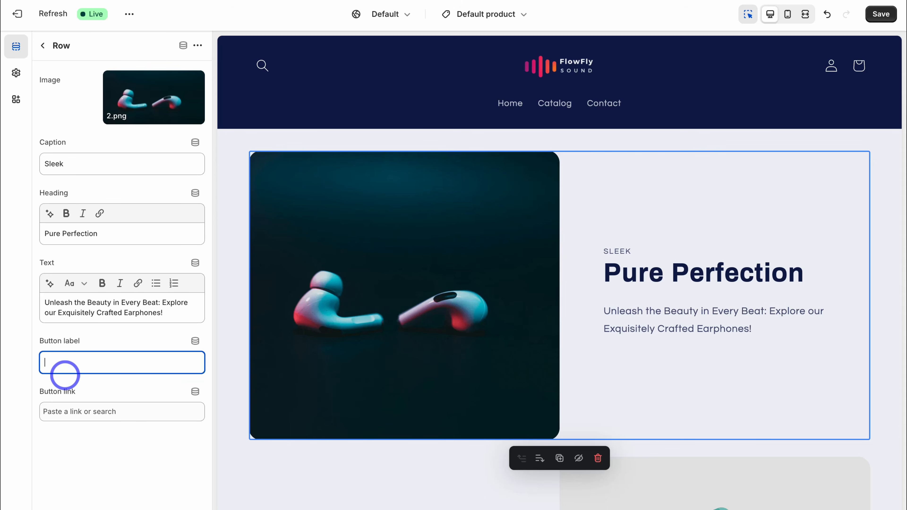
text(Learn more)
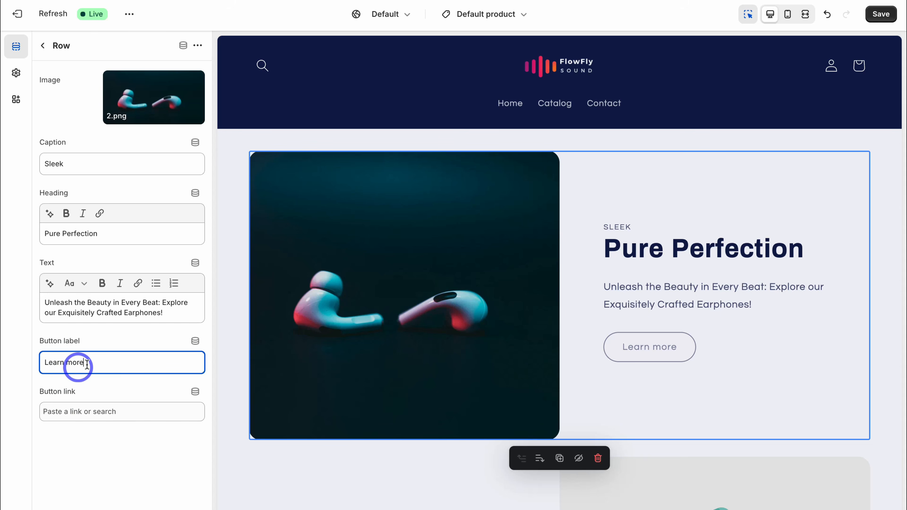
- Clear the row's button label, return to the section list and save the theme
drag(86, 365, 34, 364)
key(BackSpace)
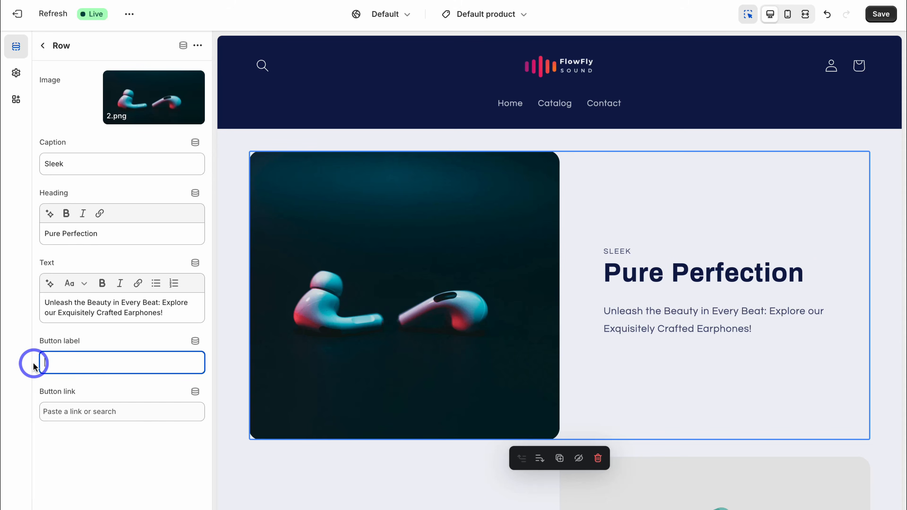
click(43, 46)
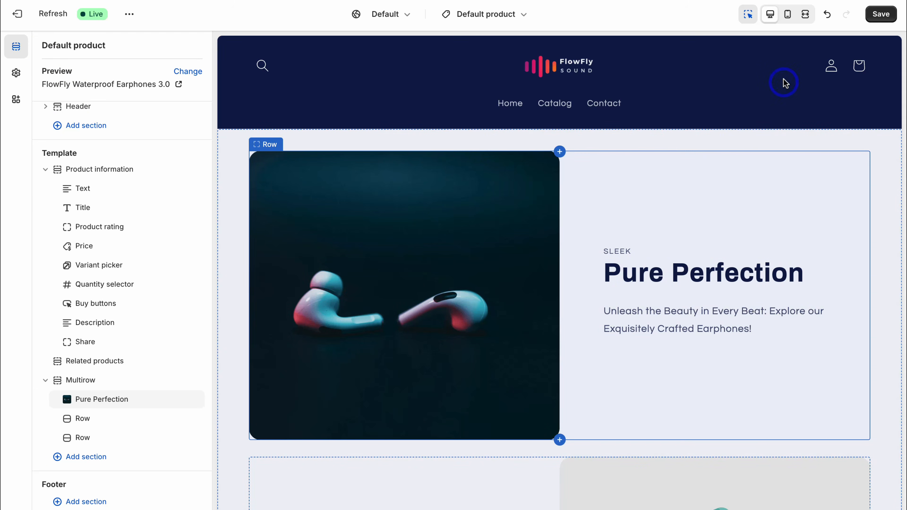
click(872, 14)
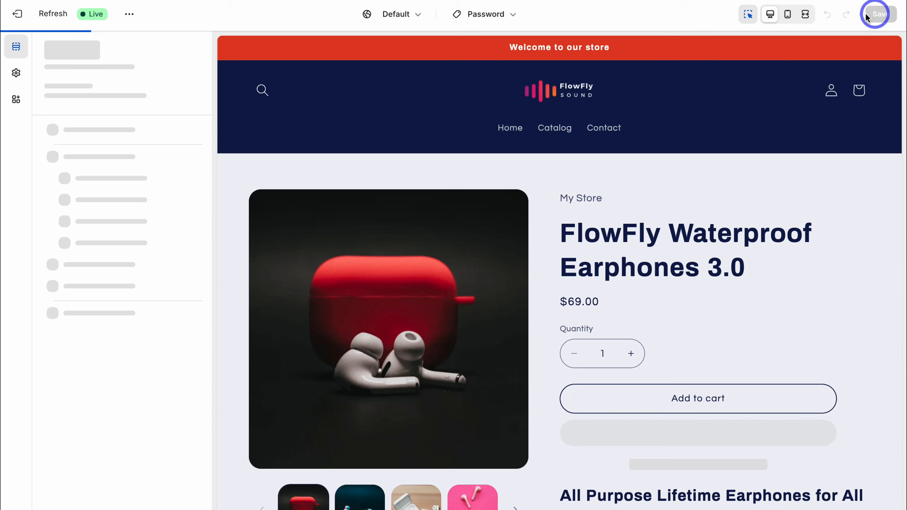
- Examine the Multirow section in the mobile preview, then in the desktop preview down to its placeholder rows
click(787, 15)
scroll(591, 144, down, 15)
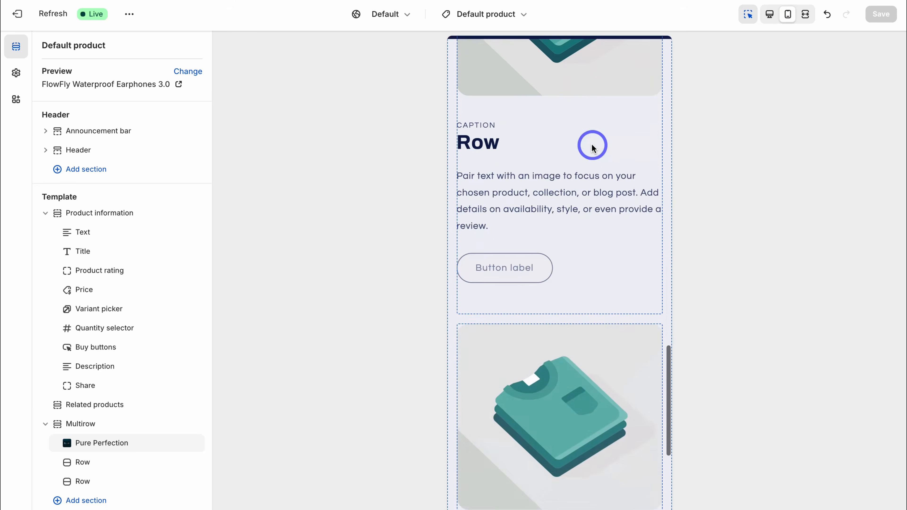
scroll(592, 147, up, 5)
click(769, 15)
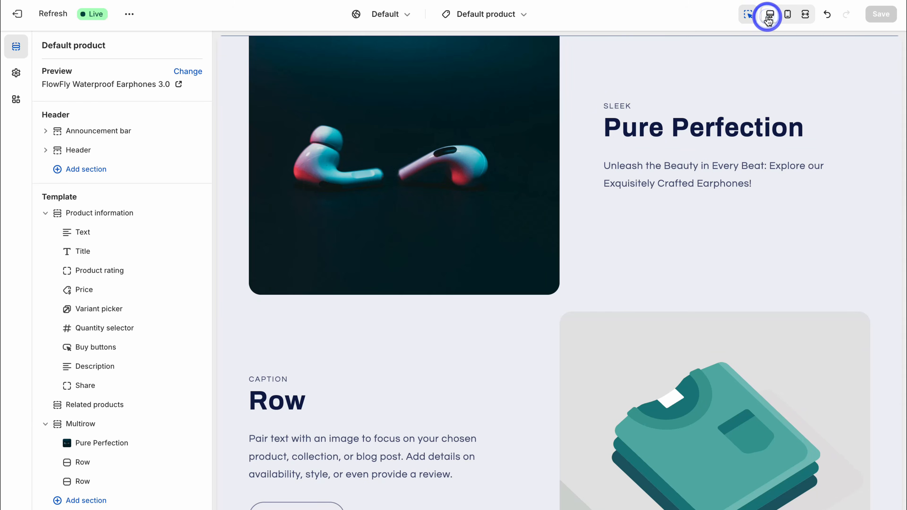
click(499, 385)
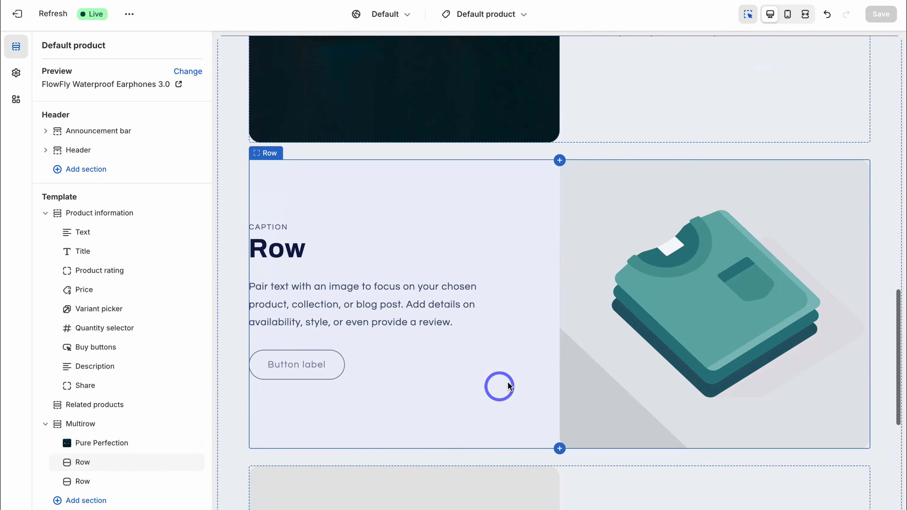
scroll(494, 289, down, 5)
click(494, 290)
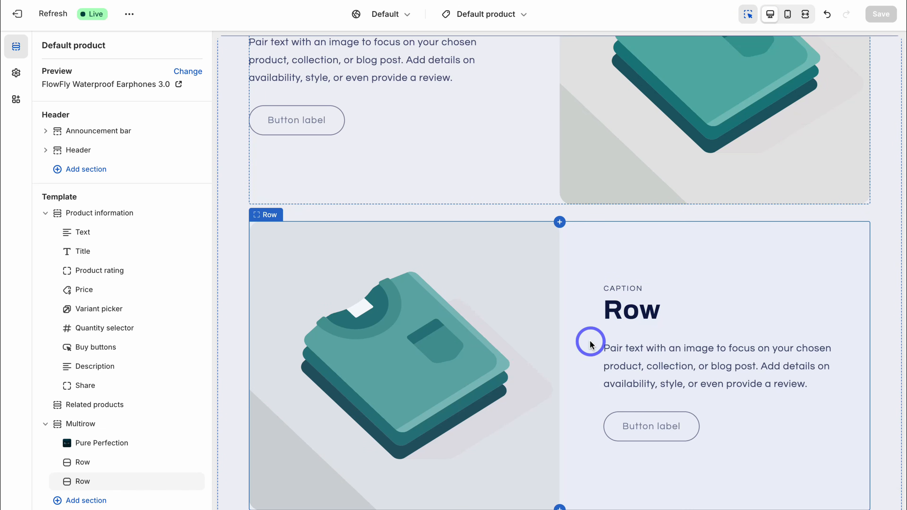
scroll(590, 345, down, 1)
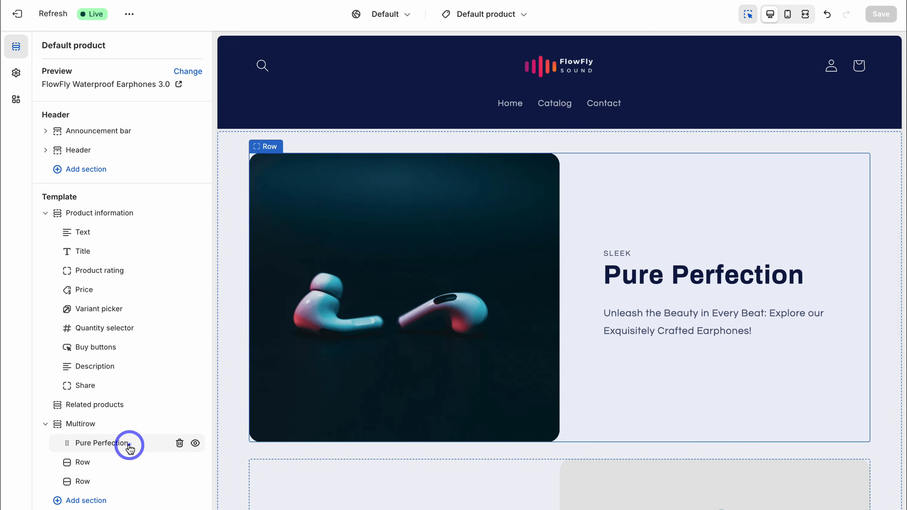
- Duplicate the Pure Perfection row in the Multirow section and check the copy in the preview
click(124, 443)
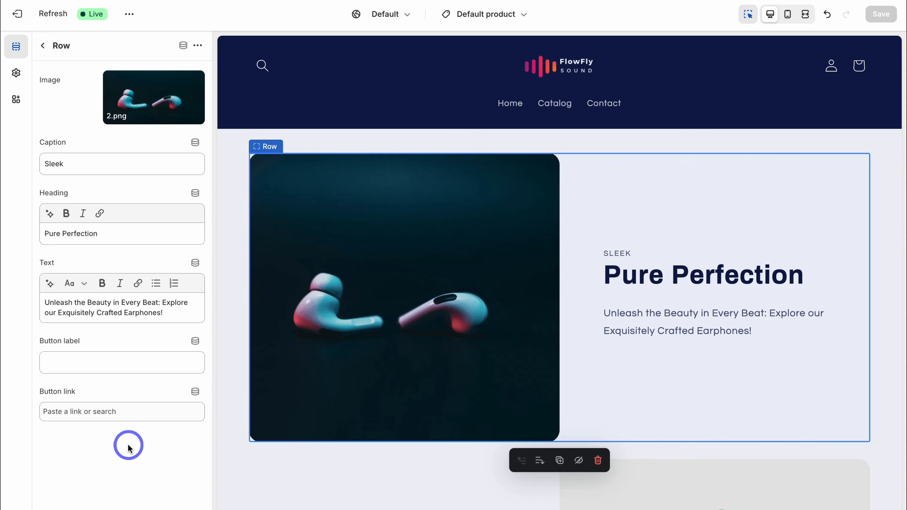
click(198, 46)
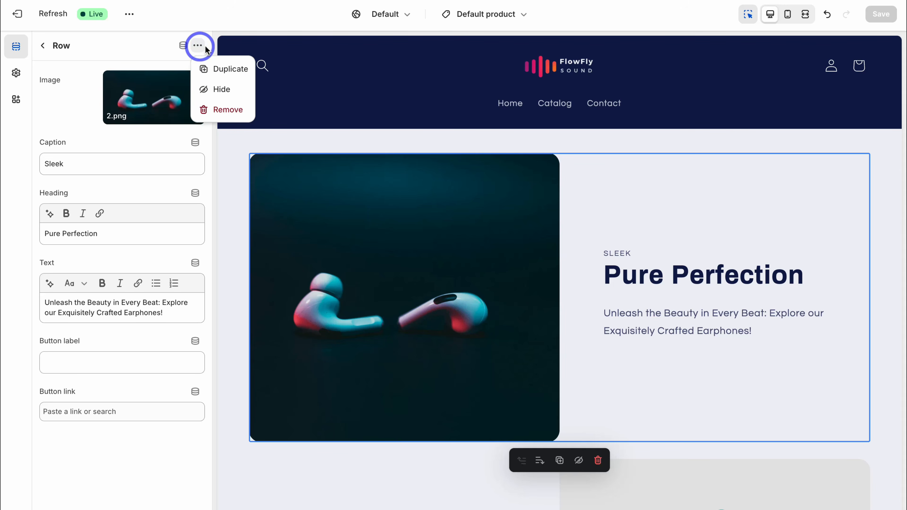
click(242, 71)
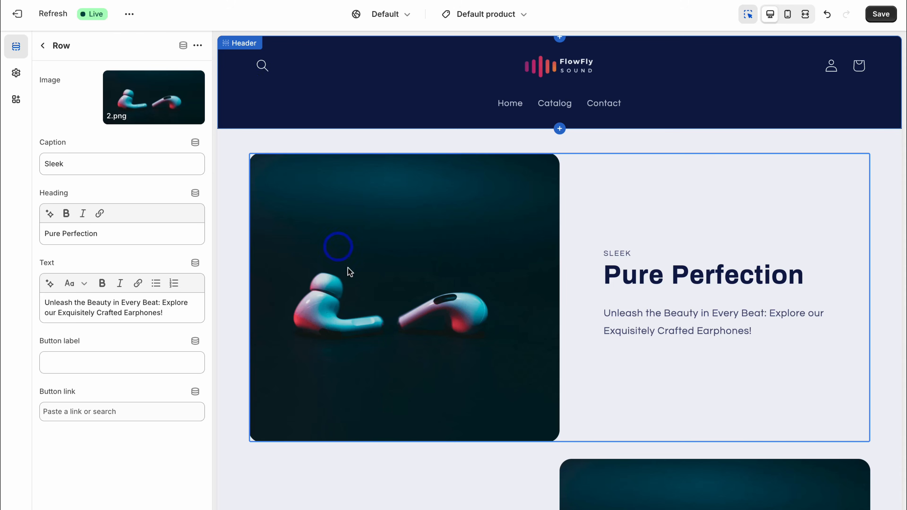
scroll(357, 286, down, 6)
click(366, 304)
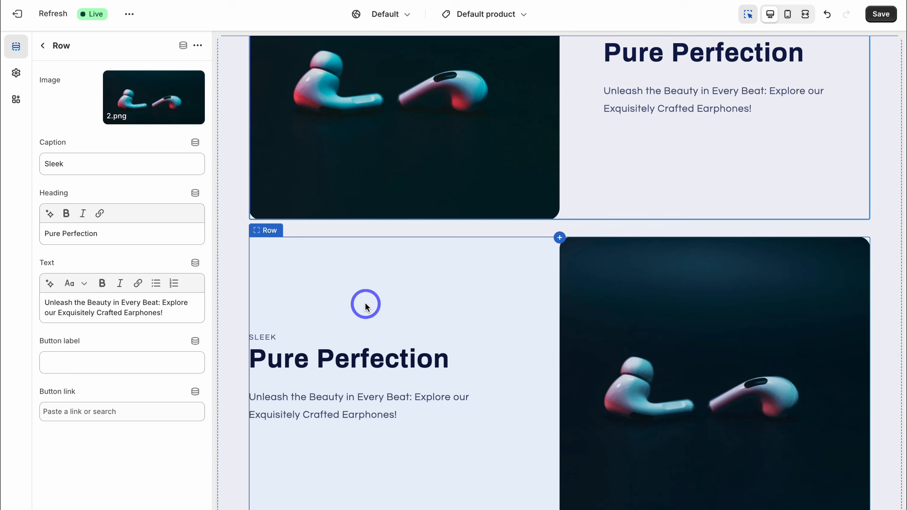
- Duplicate the second Pure Perfection row to make a third one and look over the alternating rows
click(43, 45)
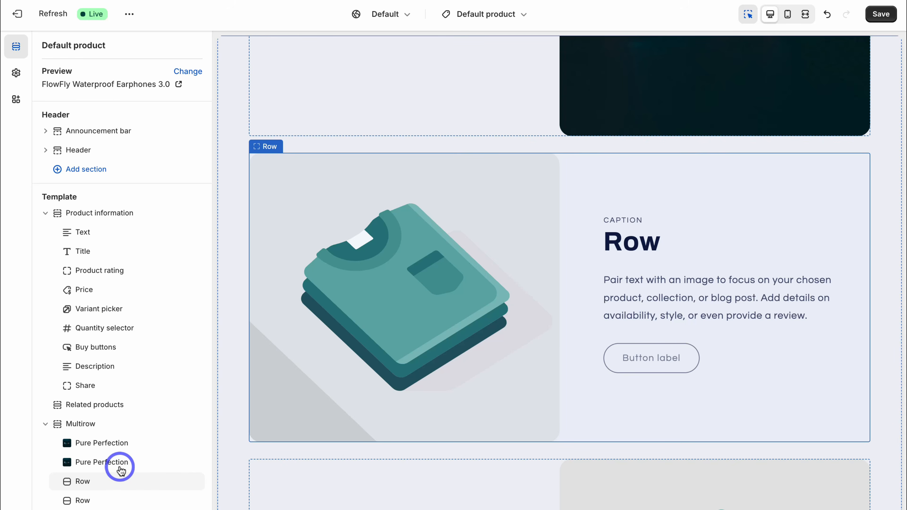
click(116, 462)
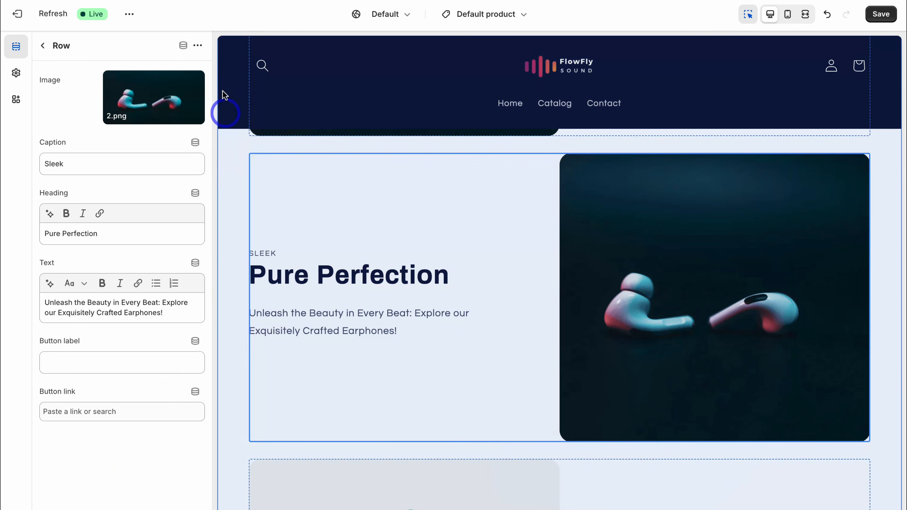
click(197, 45)
click(229, 67)
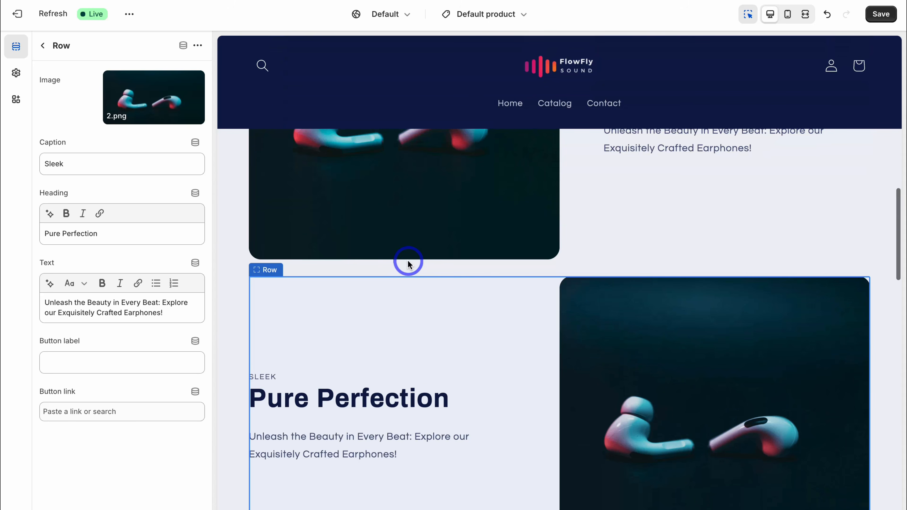
scroll(407, 264, down, 5)
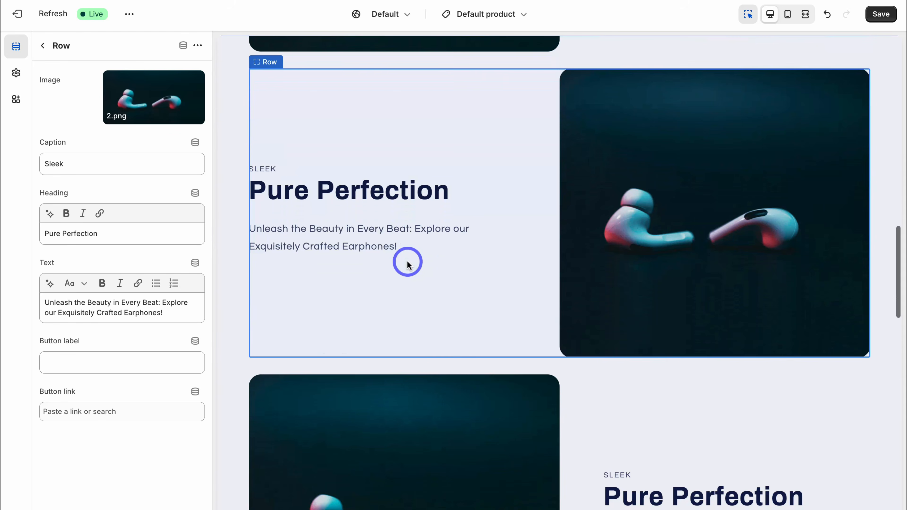
scroll(408, 264, down, 5)
scroll(407, 263, up, 3)
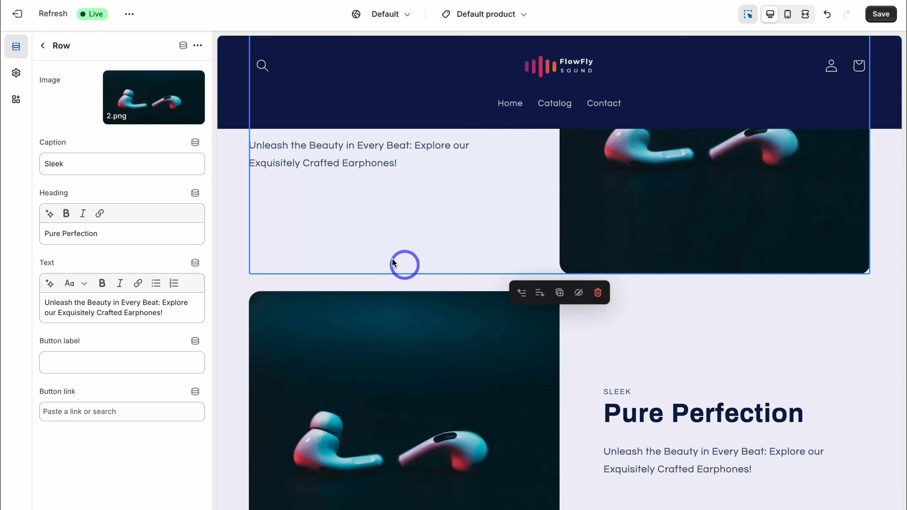
- Delete the three placeholder rows from the Multirow section and open the second Pure Perfection row for editing
click(43, 46)
scroll(129, 451, down, 3)
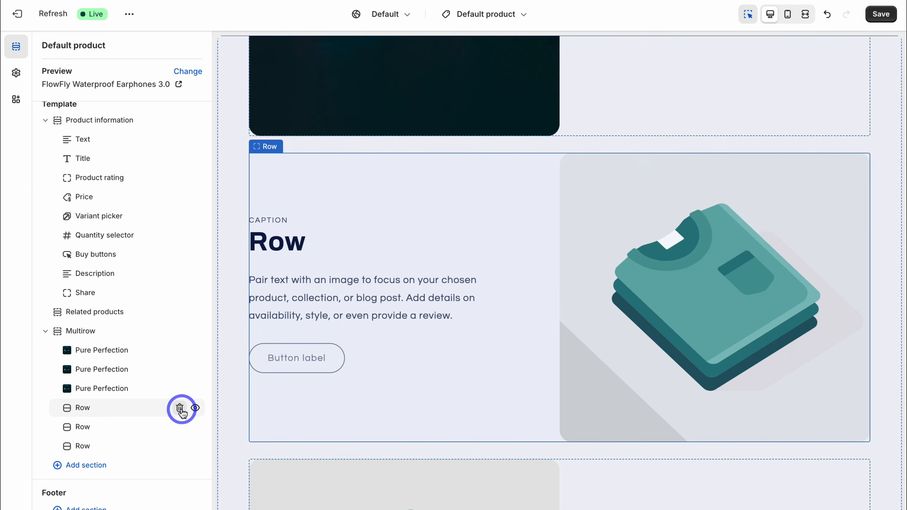
click(182, 408)
click(178, 419)
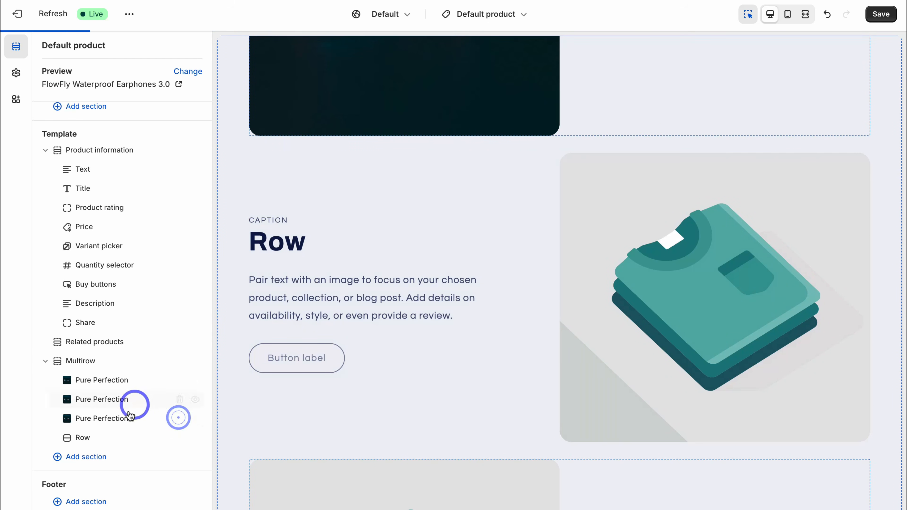
click(175, 436)
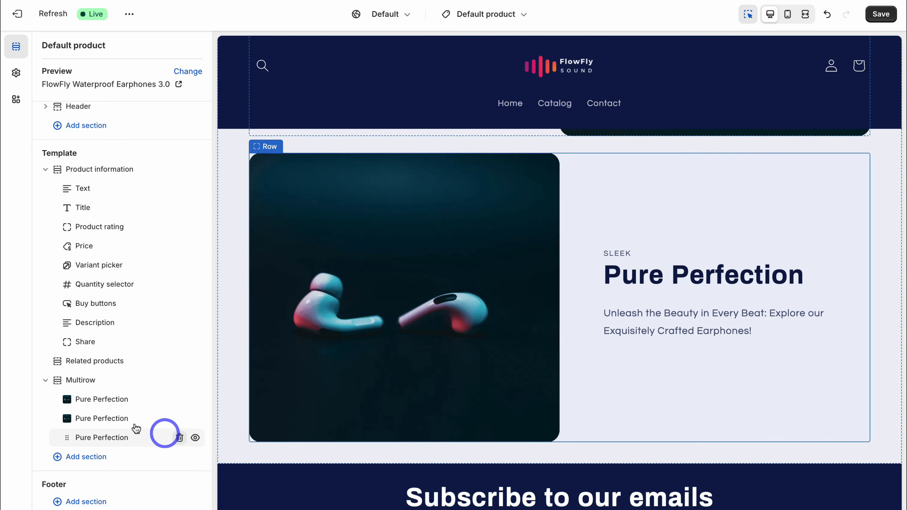
click(113, 423)
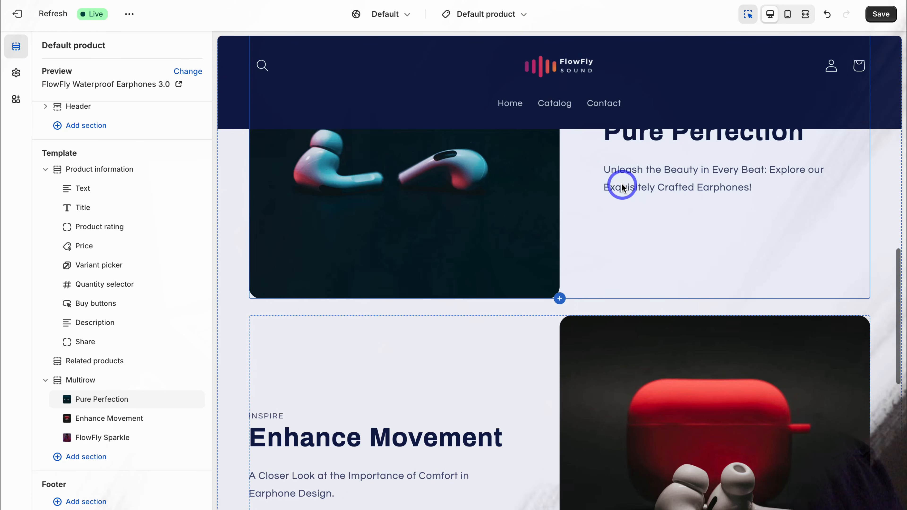
- Look over the finished Multirow rows in the preview and add a Multicolumn section below them
scroll(622, 185, down, 8)
scroll(622, 185, down, 5)
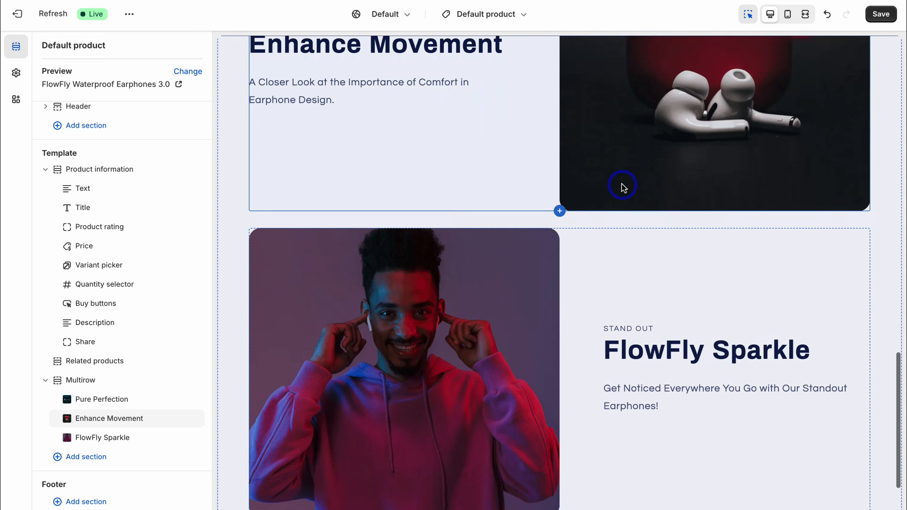
click(115, 458)
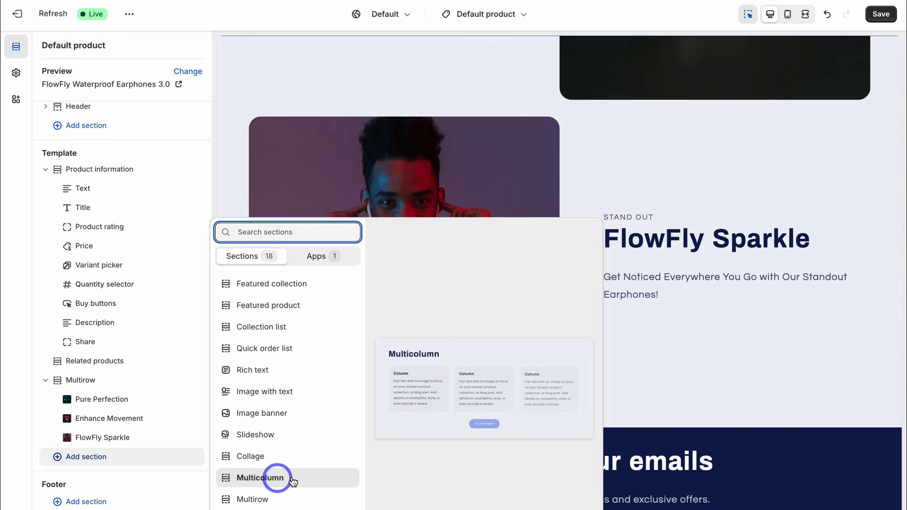
click(278, 478)
- Try color schemes 2, 3 and 4 on the Multicolumn section and set it back to Scheme 1
click(160, 448)
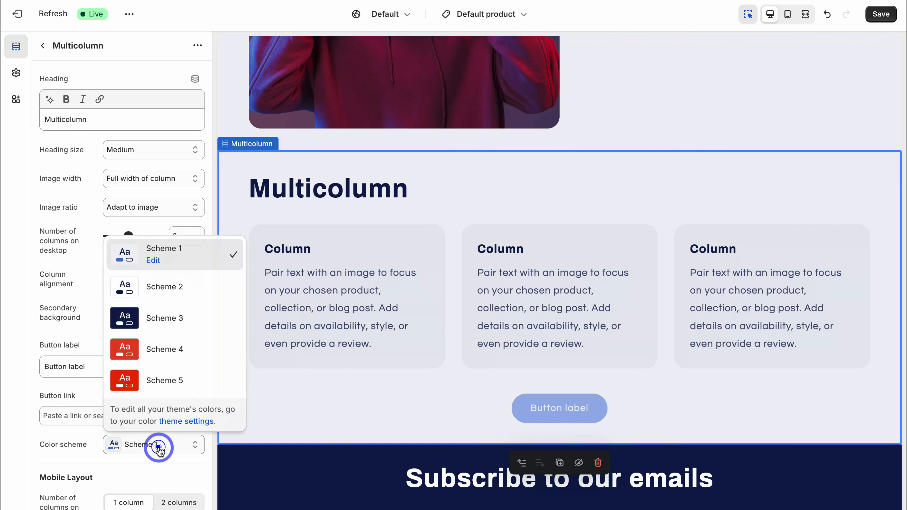
click(181, 289)
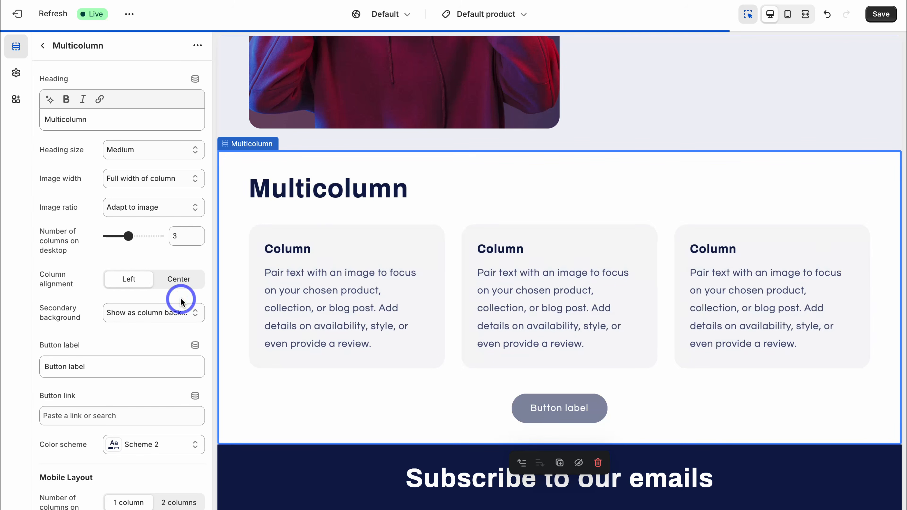
click(168, 449)
click(164, 316)
click(158, 446)
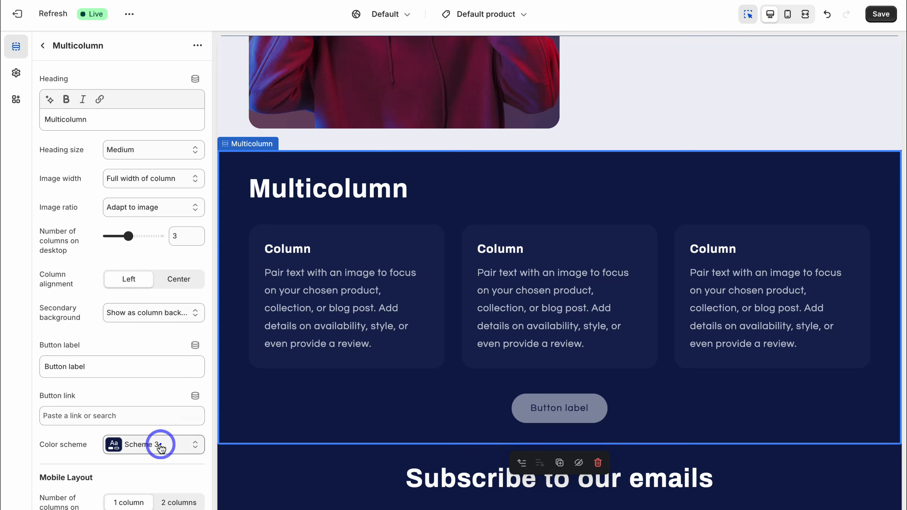
click(173, 352)
click(168, 440)
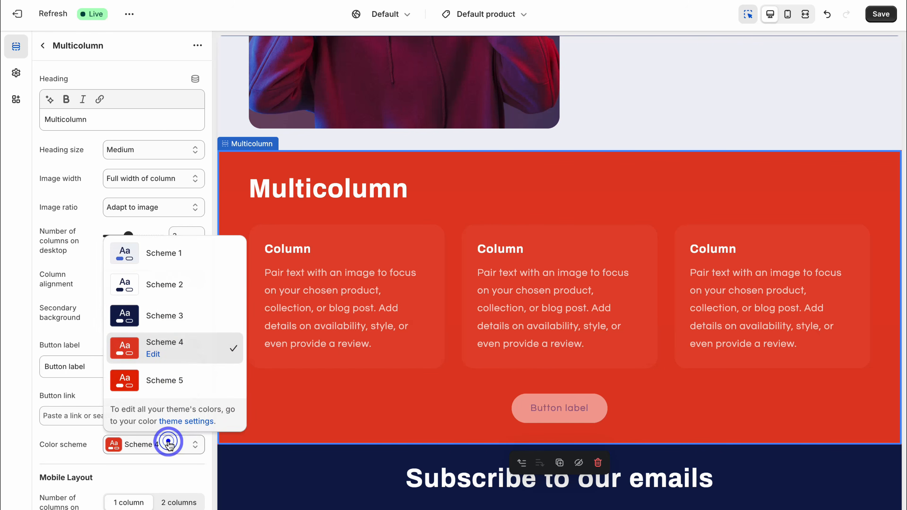
click(164, 253)
- Set the heading of the Multicolumn section to "Why FlowFly Sound"
scroll(376, 308, up, 10)
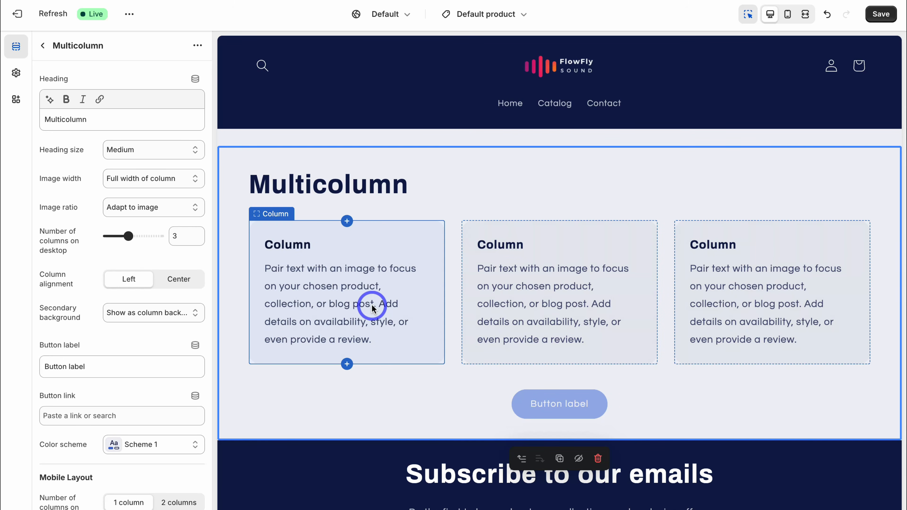
scroll(373, 308, up, 15)
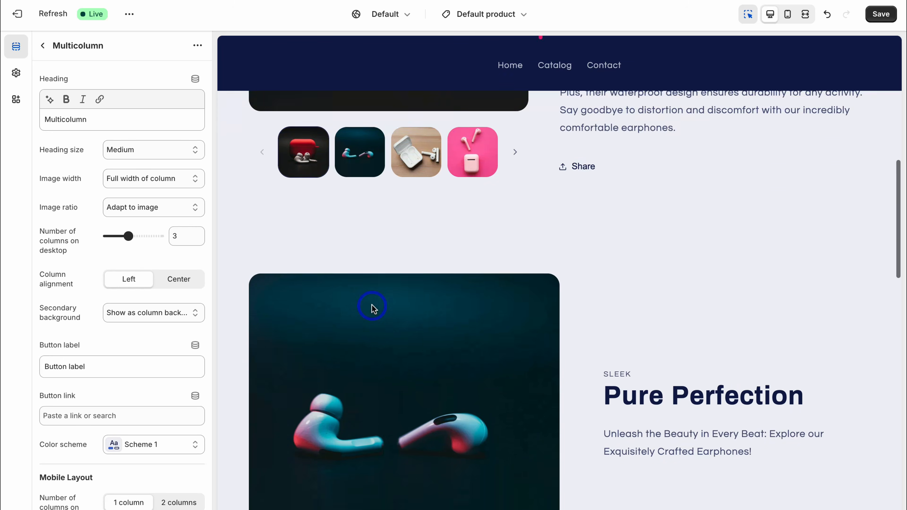
scroll(373, 308, down, 10)
scroll(373, 308, down, 12)
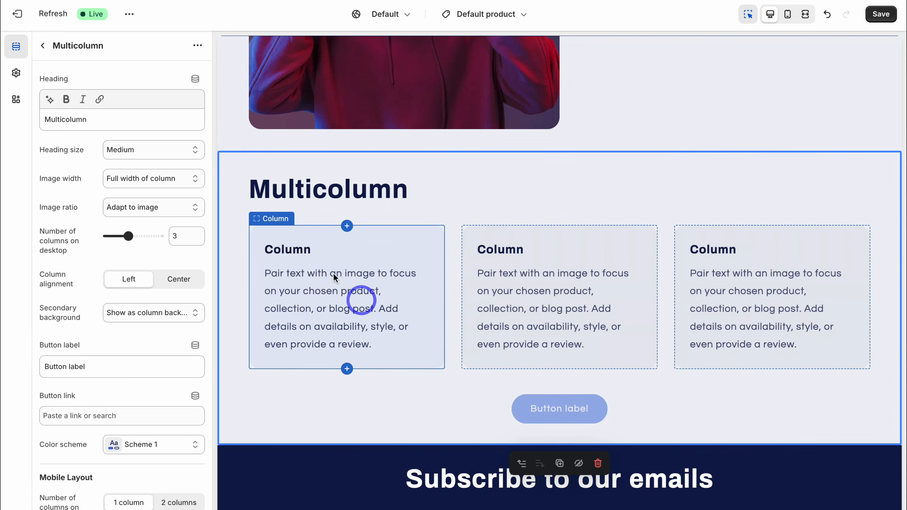
click(102, 116)
drag(102, 116, 31, 116)
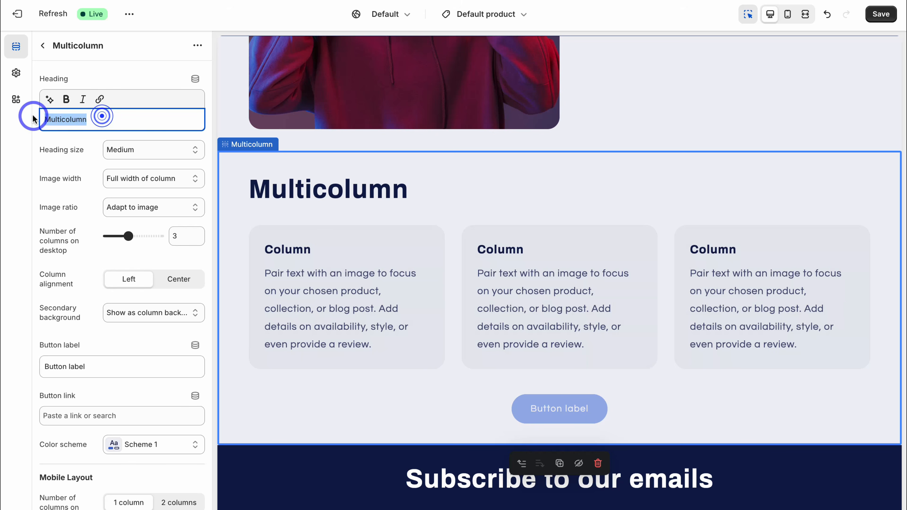
text(Why FlowFly Sound)
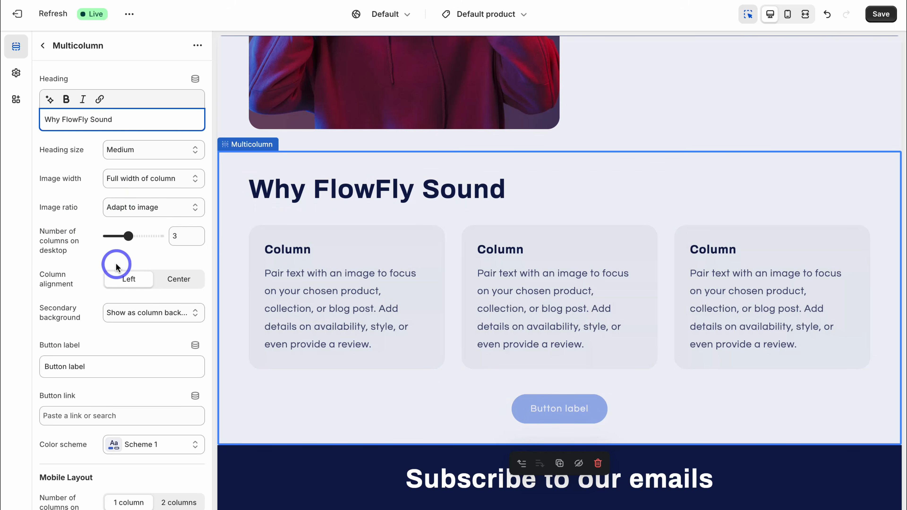
- Open the first column of the Multicolumn section for editing and explore free images for it
click(43, 46)
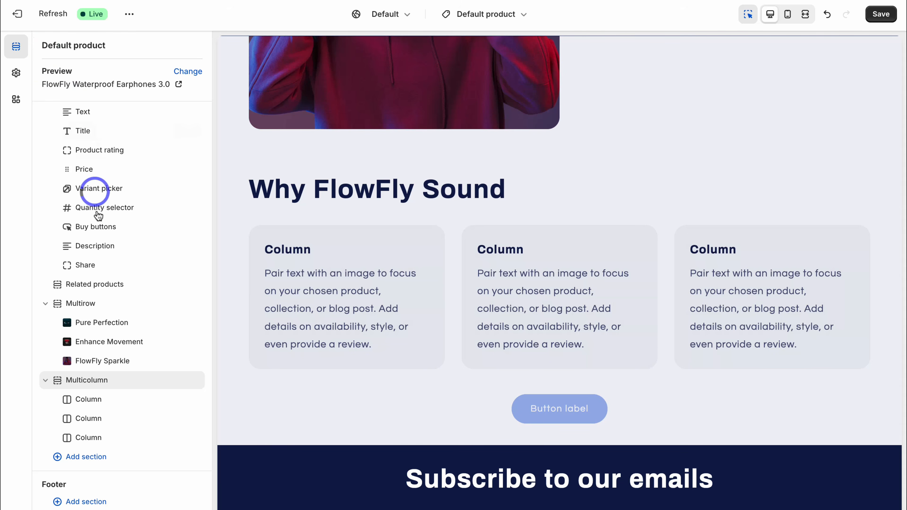
click(120, 400)
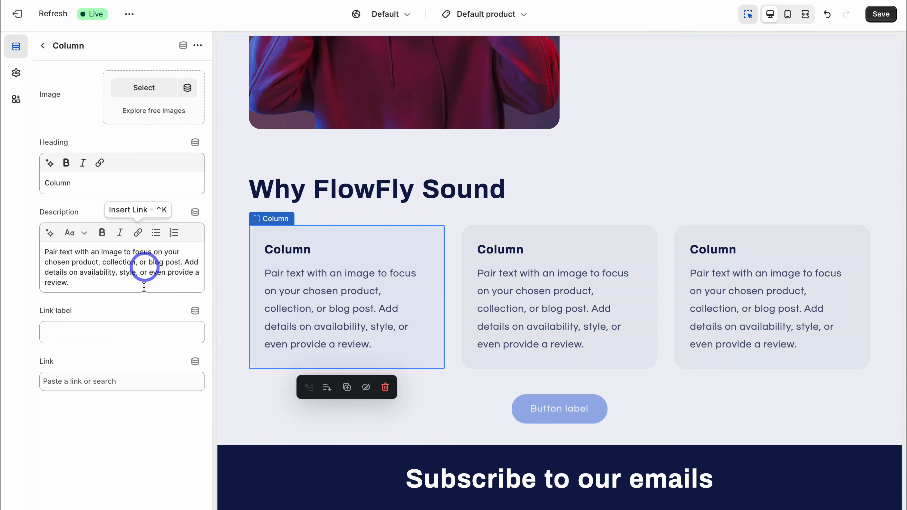
scroll(456, 186, up, 6)
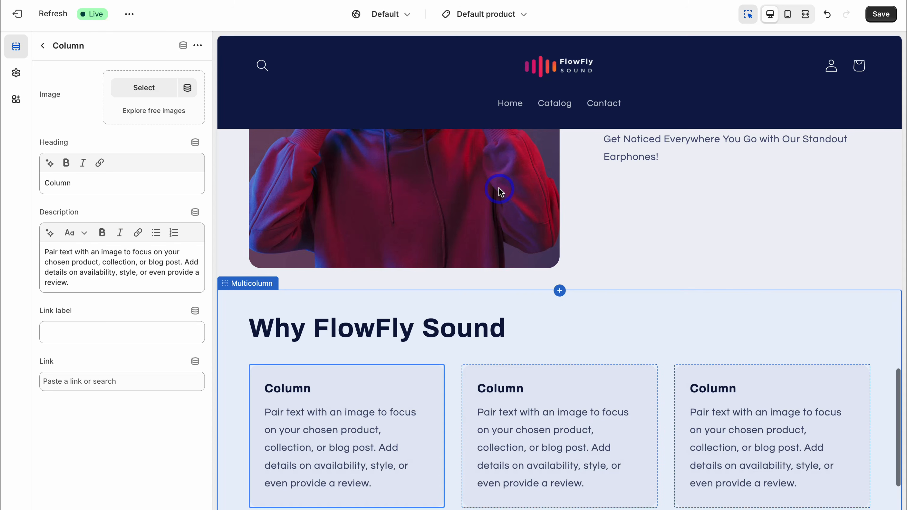
scroll(446, 219, down, 7)
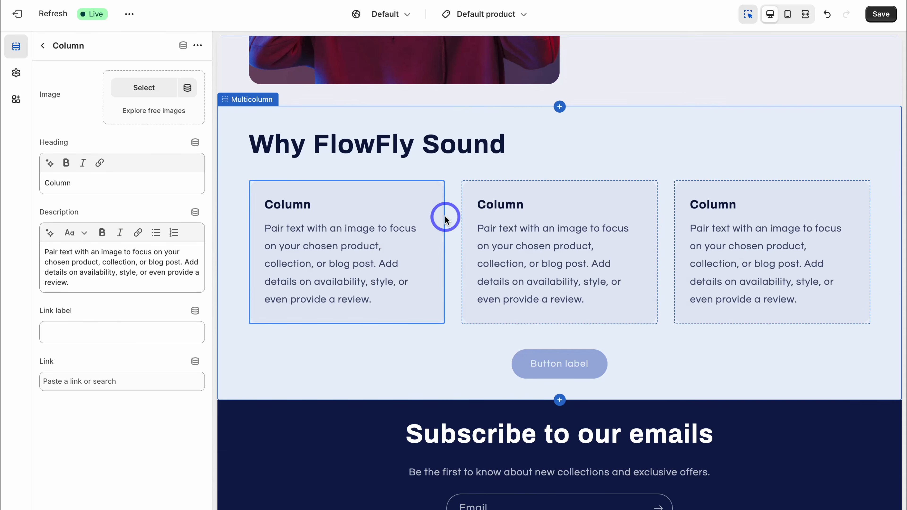
click(135, 112)
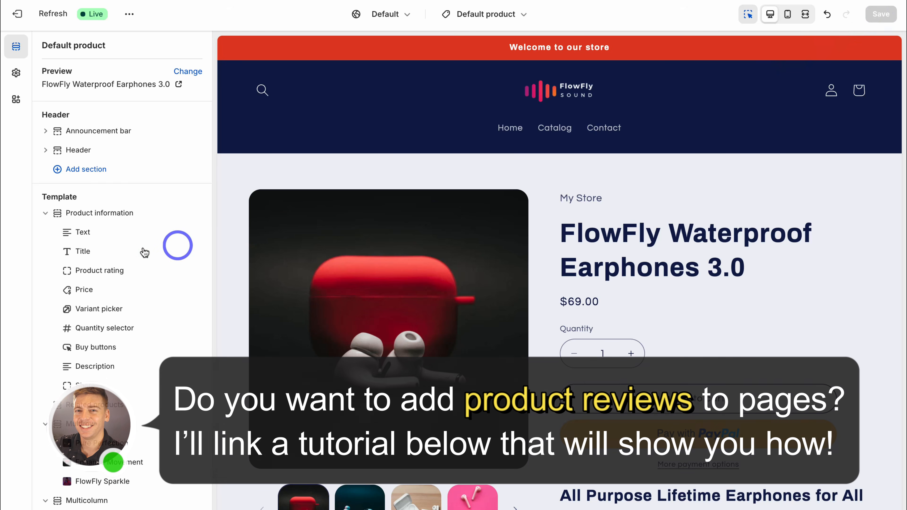
- Add a Featured product section below the Multicolumn section and assign the FlowFly Waterproof Headphones product to it
scroll(154, 246, down, 4)
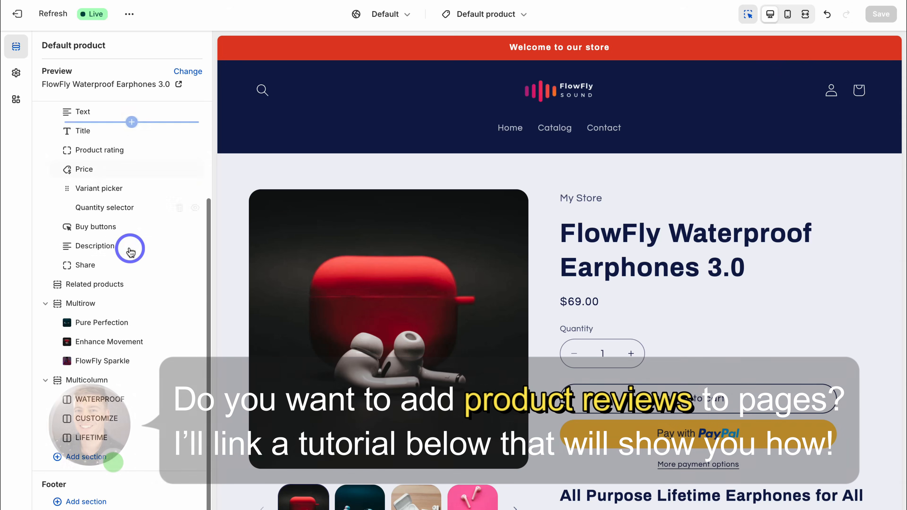
click(84, 458)
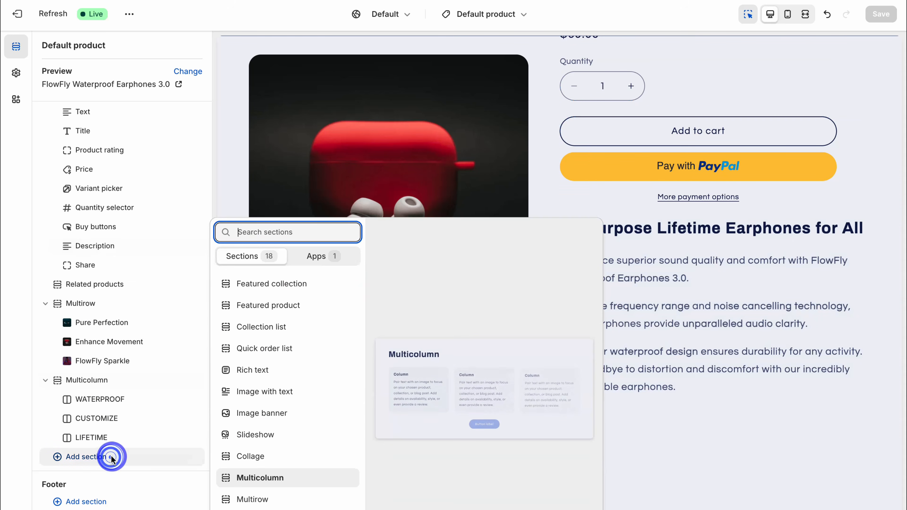
click(307, 305)
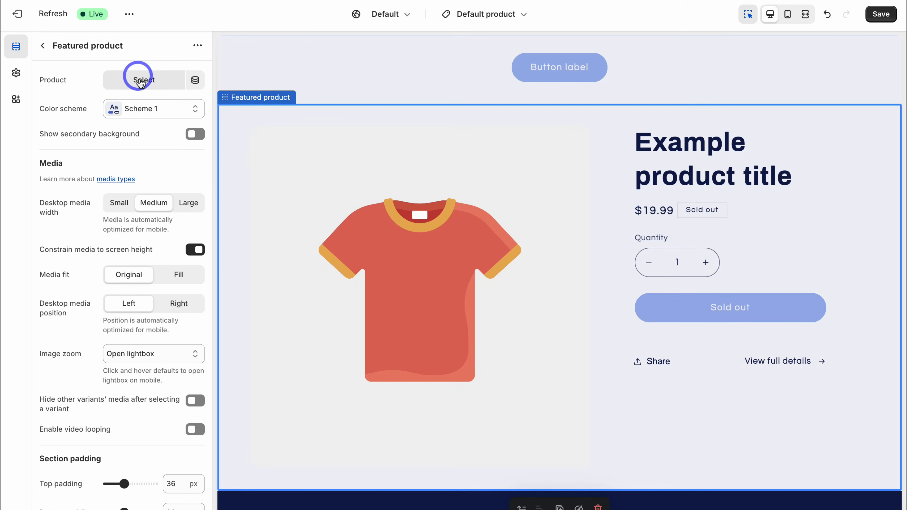
click(152, 82)
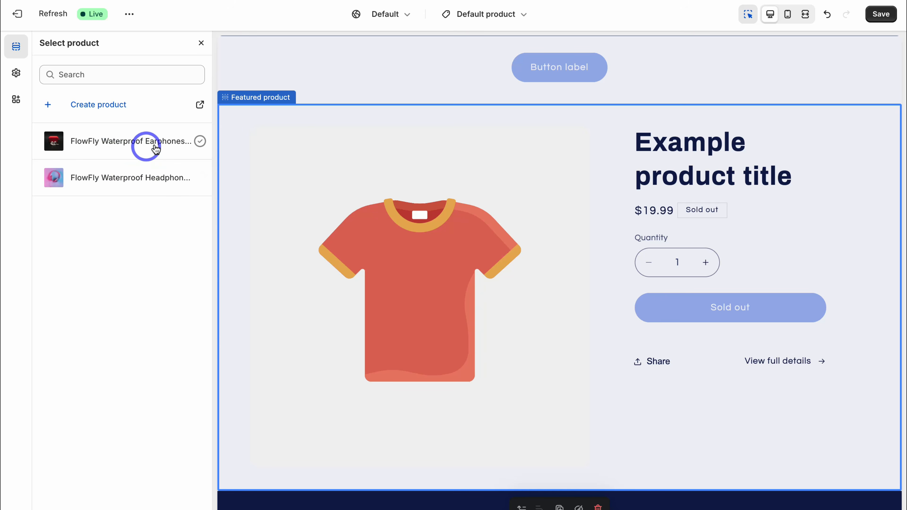
click(139, 179)
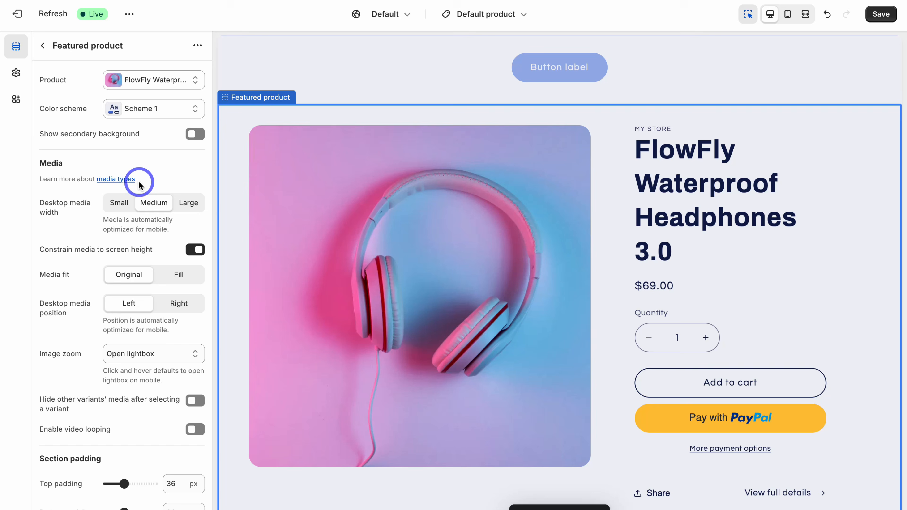
- Save the theme and look over the product page preview from the product details down
scroll(361, 220, up, 10)
scroll(361, 223, up, 10)
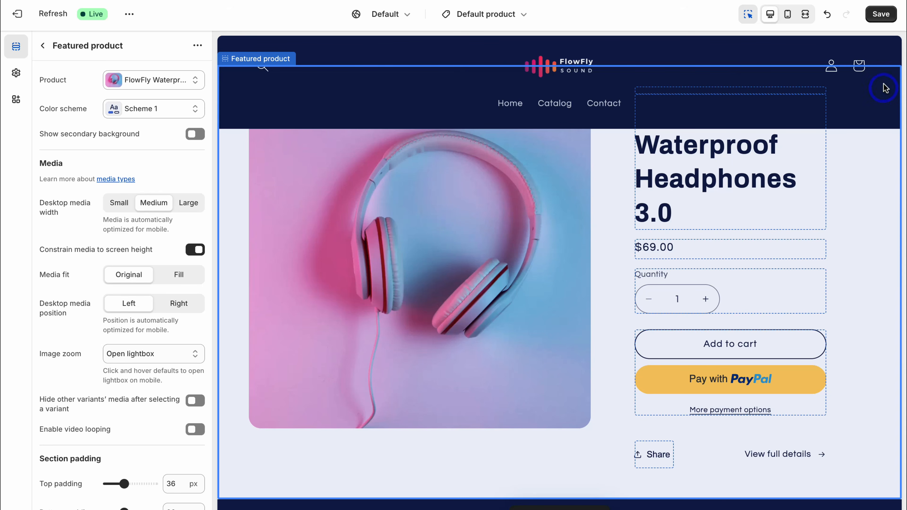
click(881, 14)
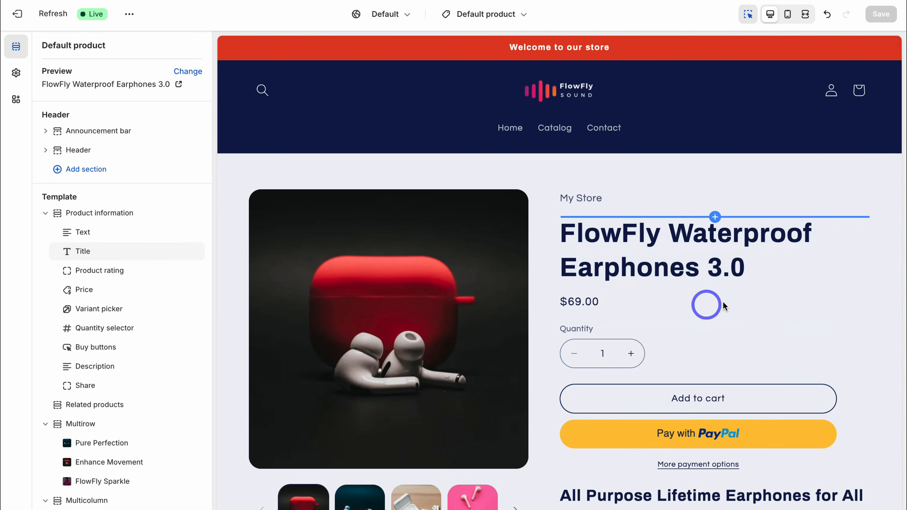
click(723, 302)
scroll(723, 302, down, 9)
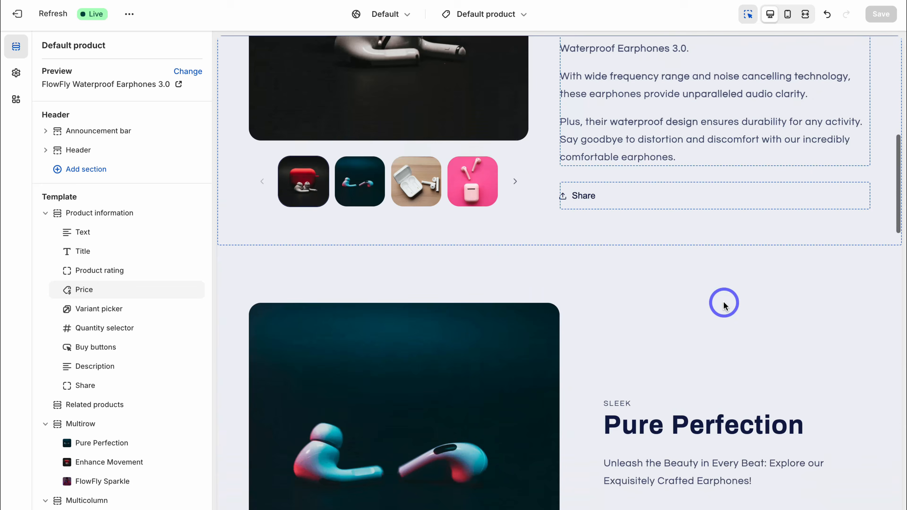
scroll(723, 302, down, 15)
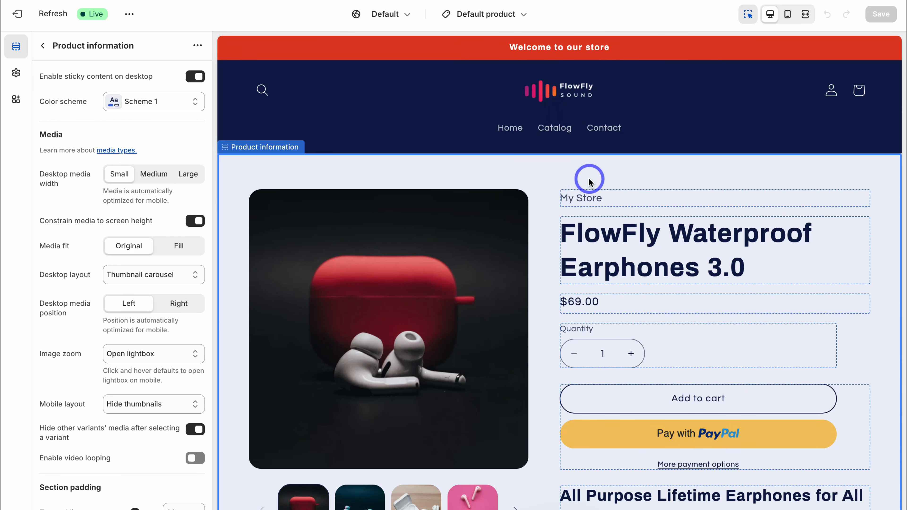
- Create a product template named "Earphone Template" based on the Default product template
click(508, 18)
click(504, 85)
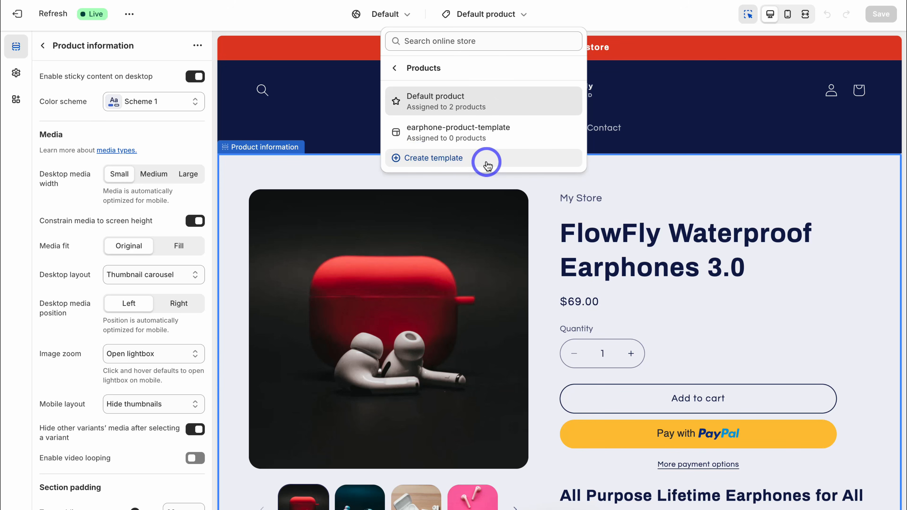
click(486, 166)
click(391, 276)
text(Earphone Template)
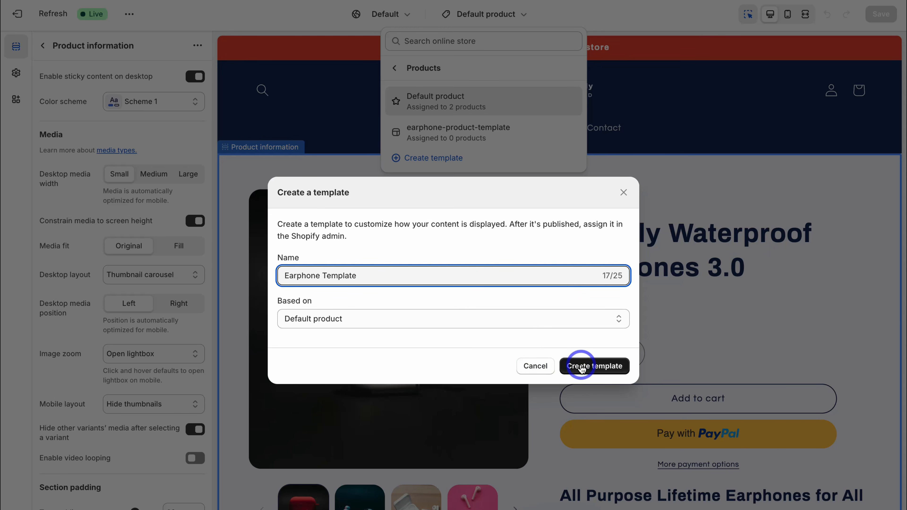
click(589, 366)
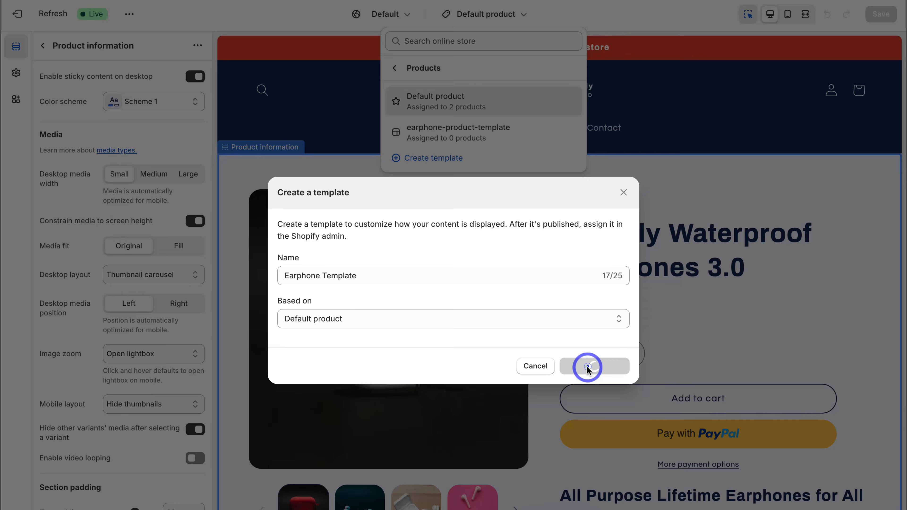
- Create a product template named "Headphone Template" based on the Default product template
click(477, 15)
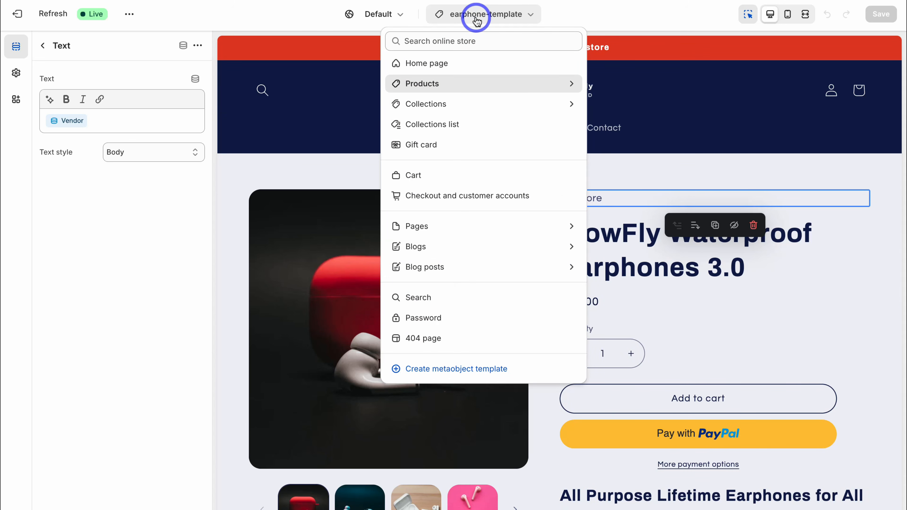
click(518, 84)
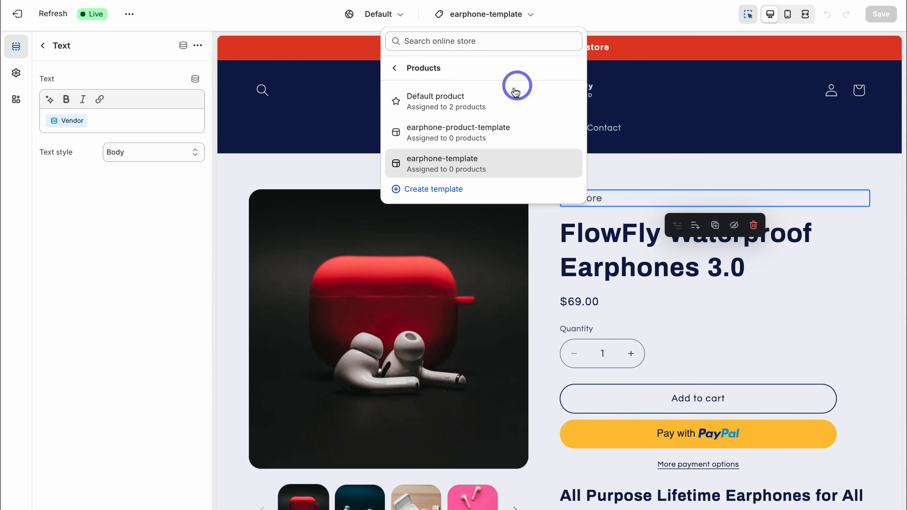
click(449, 190)
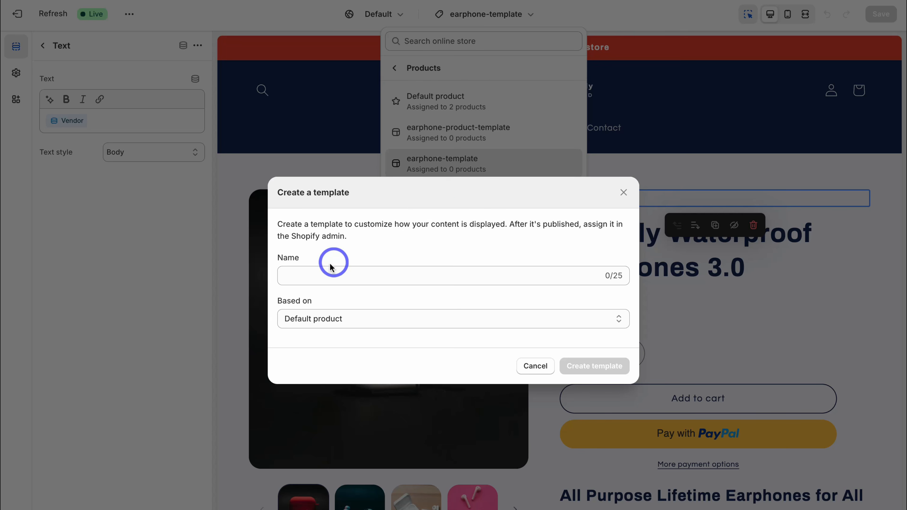
click(321, 274)
text(Headphone Template)
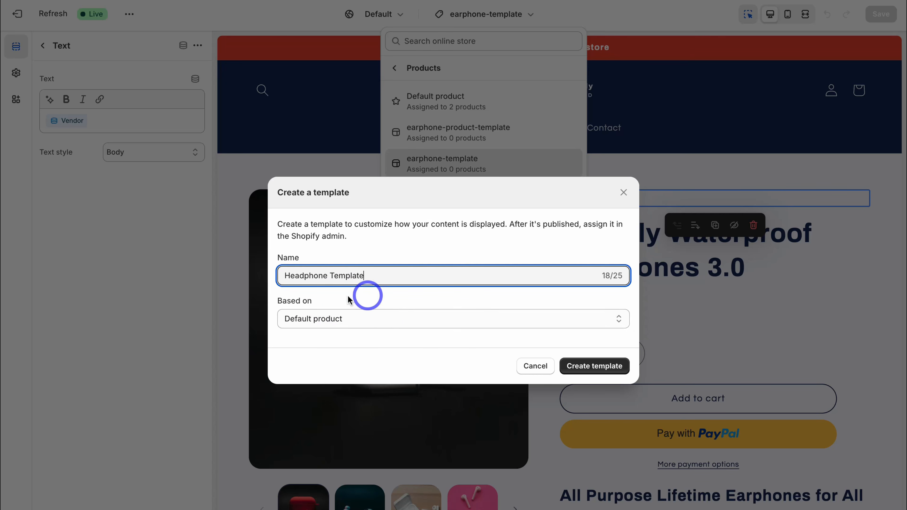
click(594, 366)
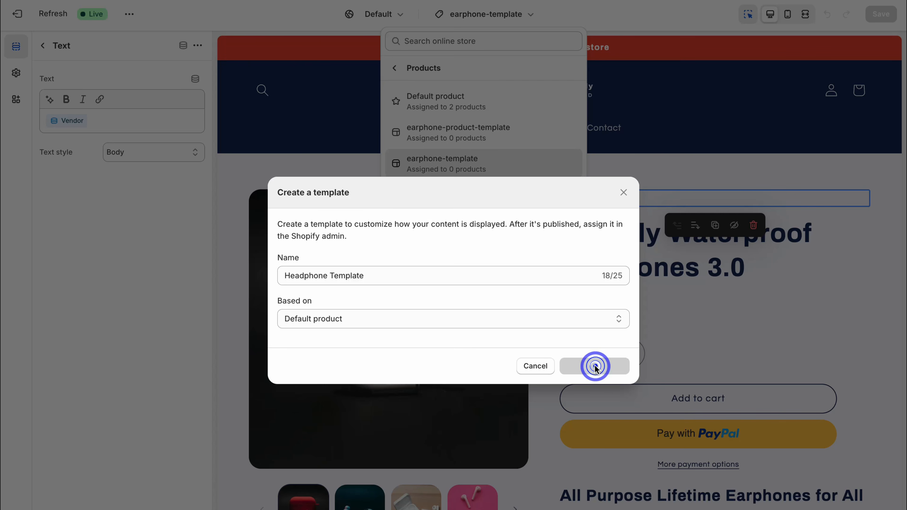
- Look over the headphone template preview from the Multirow rows down through the Why FlowFly Sound columns to the Featured product section
scroll(595, 368, down, 5)
scroll(595, 367, down, 8)
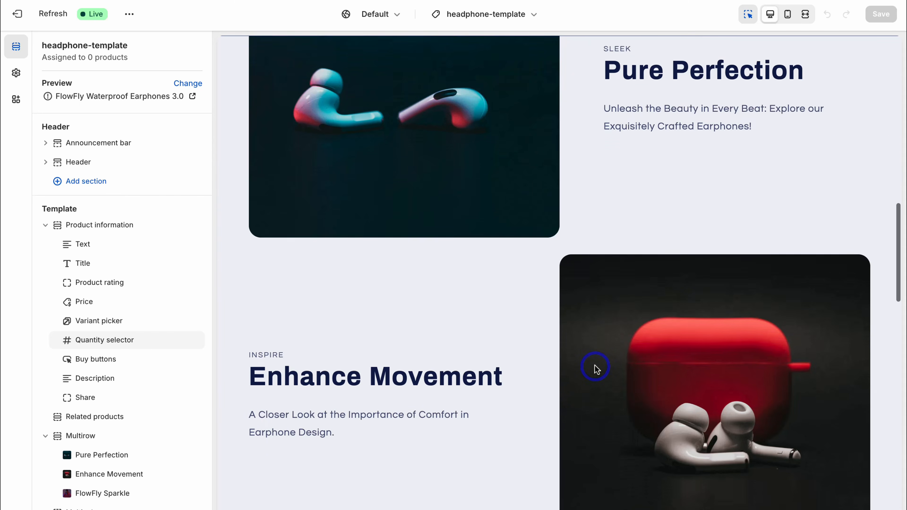
scroll(596, 367, up, 3)
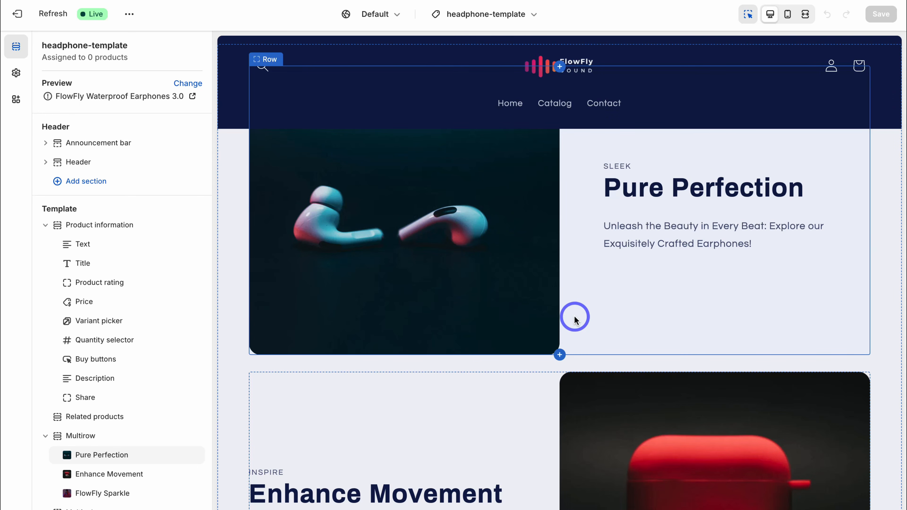
scroll(575, 319, down, 10)
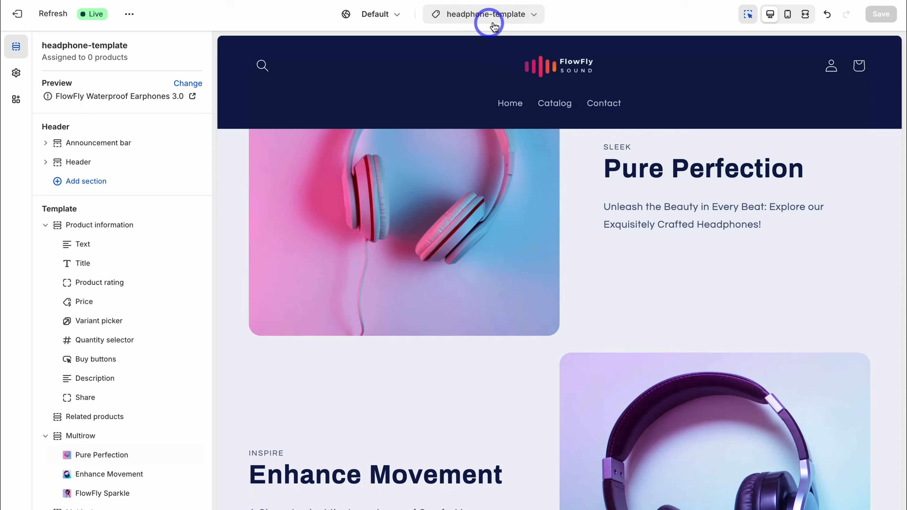
scroll(622, 278, up, 5)
scroll(619, 283, down, 5)
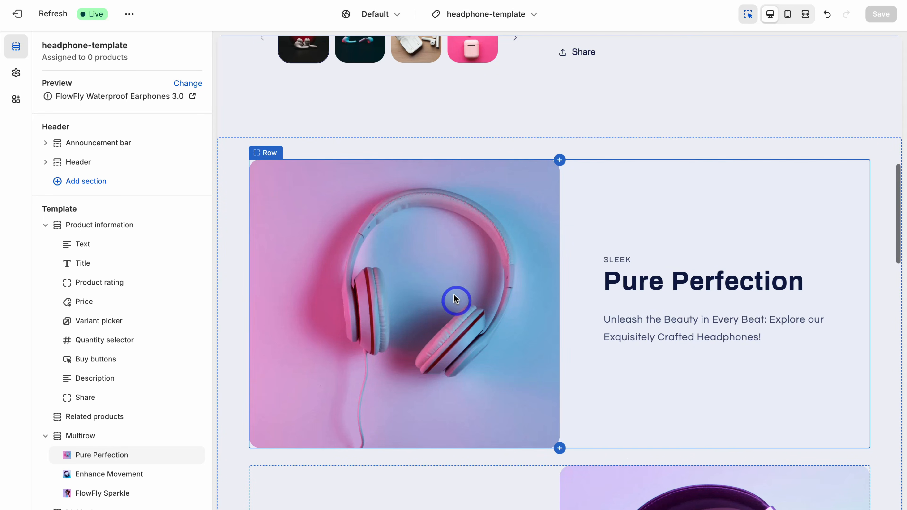
scroll(454, 295, down, 18)
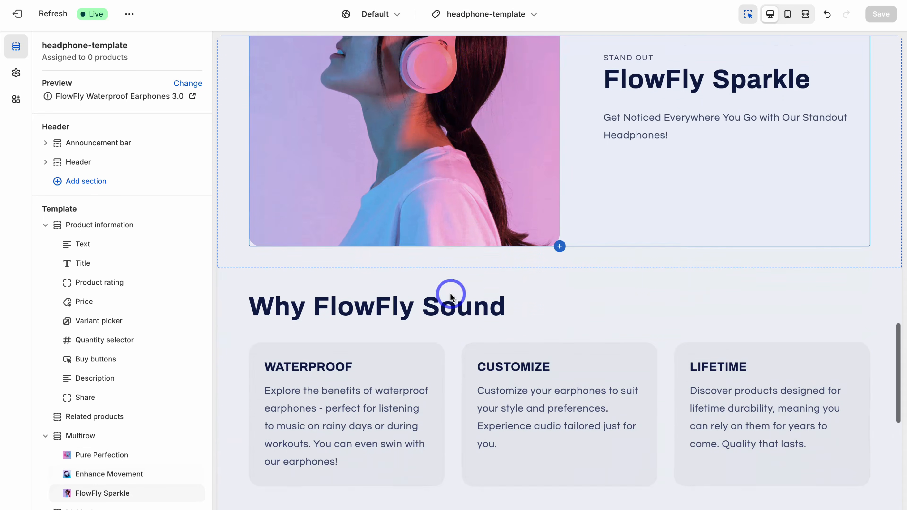
scroll(450, 296, down, 7)
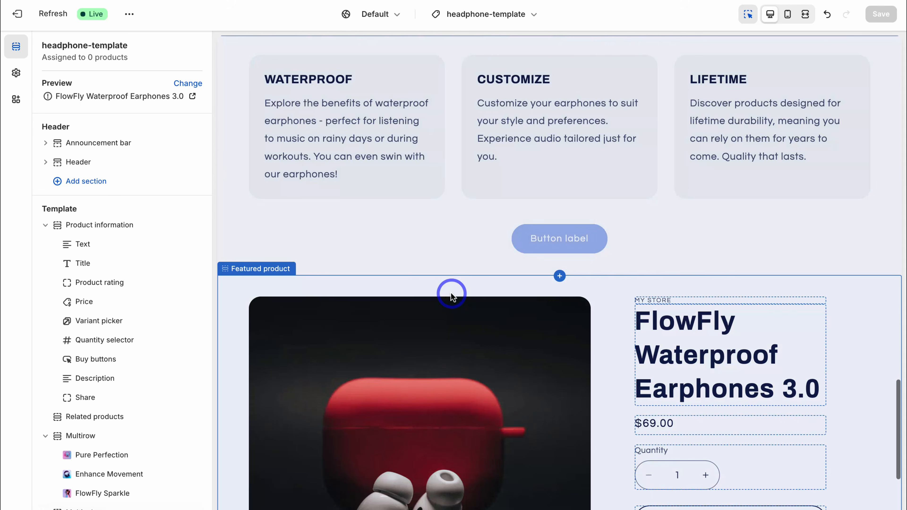
scroll(451, 295, down, 2)
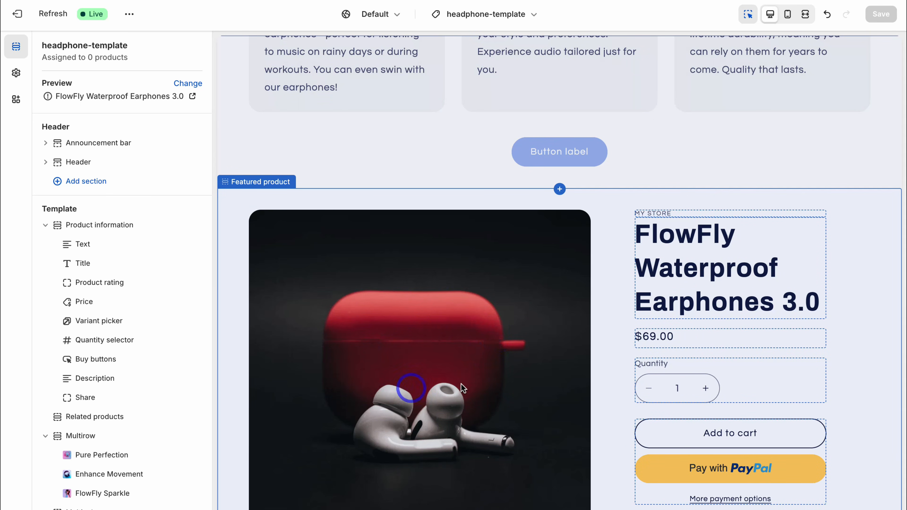
scroll(443, 349, down, 1)
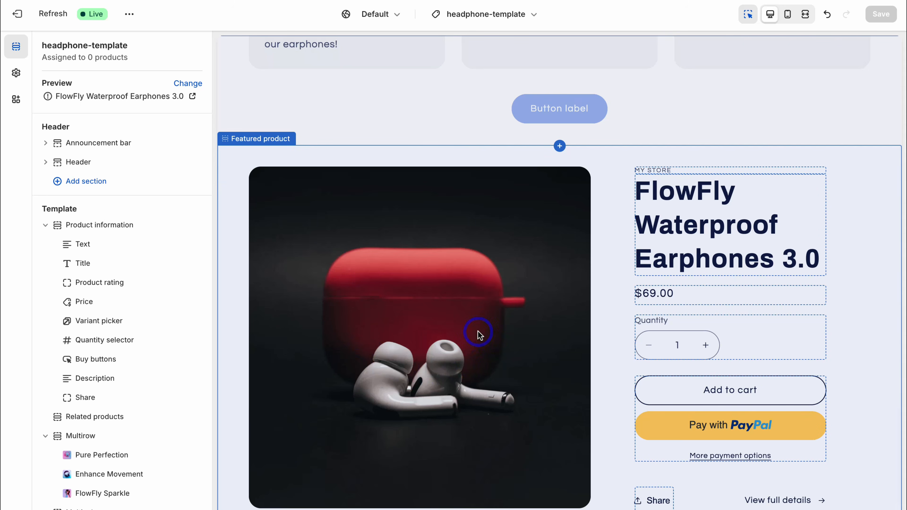
scroll(475, 337, up, 10)
- Leave the theme editor, assign the earphone-template theme template to the FlowFly Waterproof Earphones 3.0 product and save it
click(18, 14)
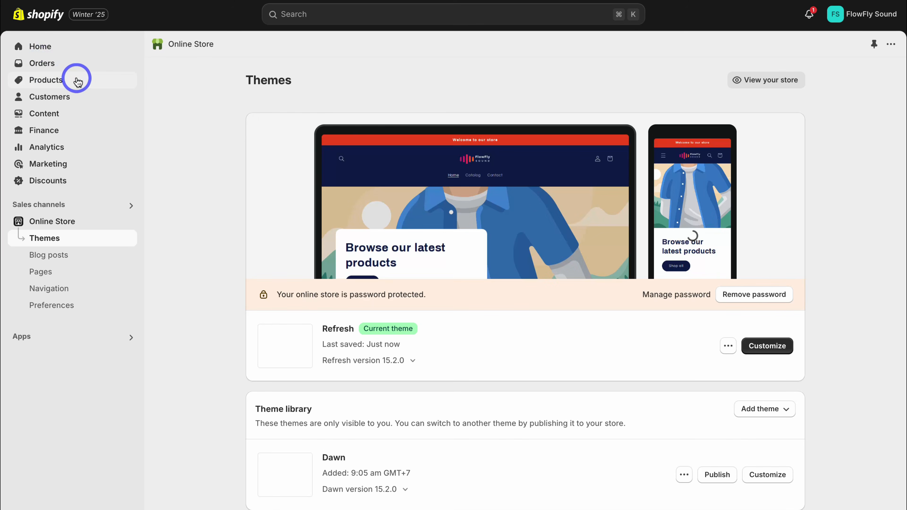
click(77, 80)
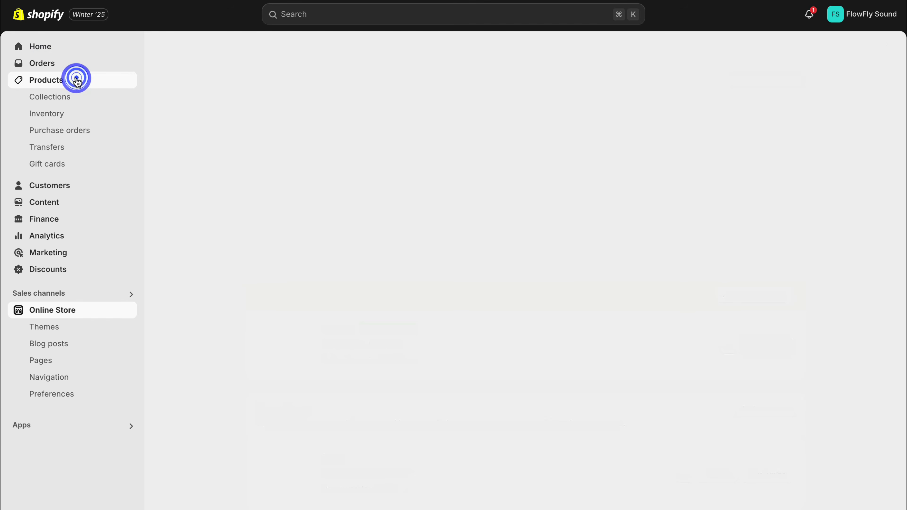
click(254, 143)
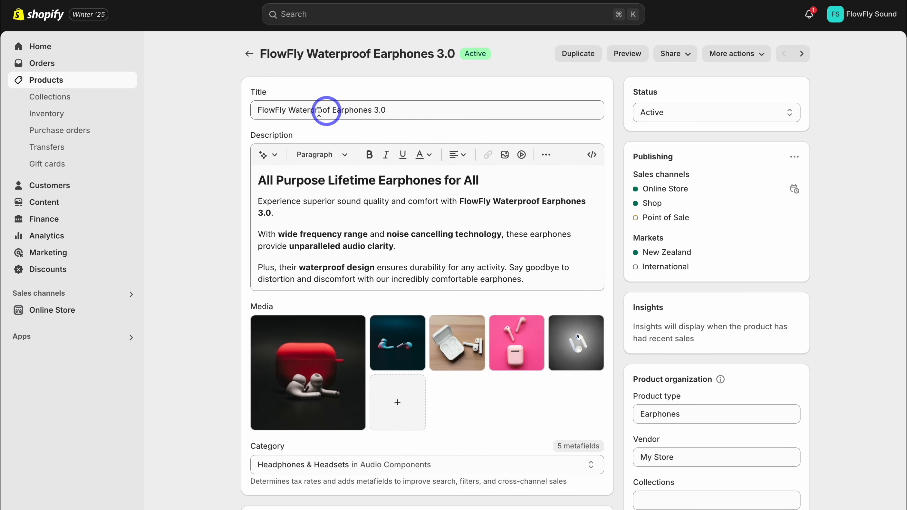
scroll(689, 271, down, 5)
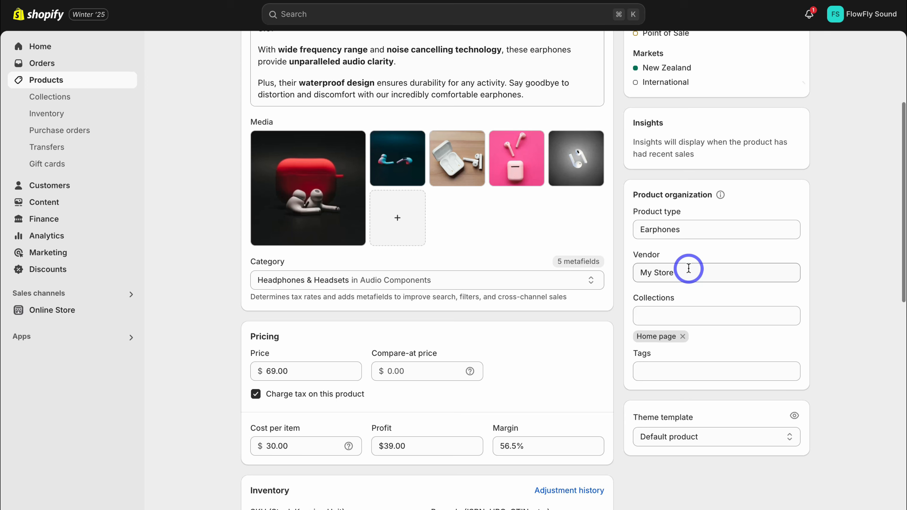
scroll(685, 265, down, 5)
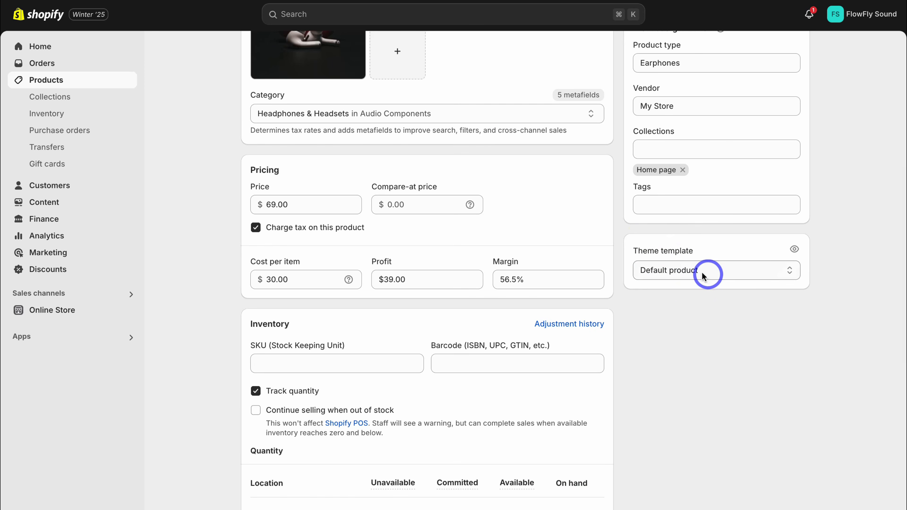
click(687, 270)
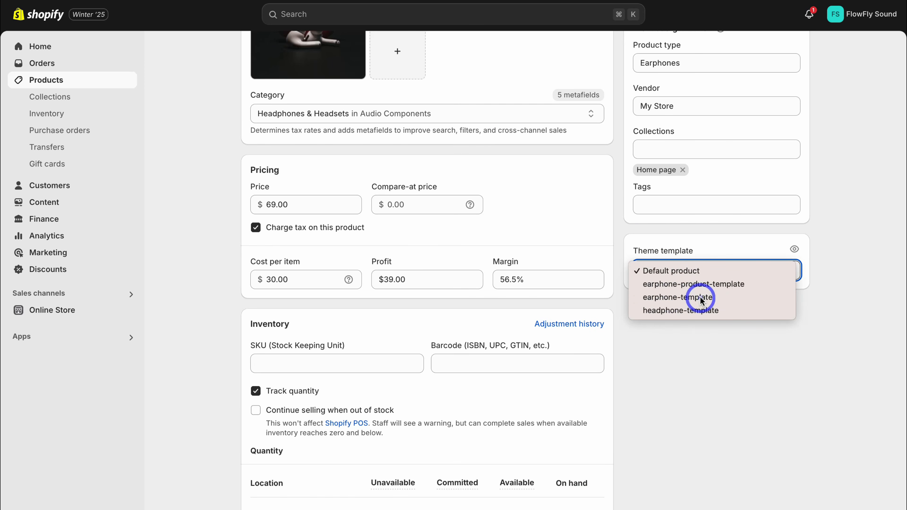
click(669, 299)
click(628, 14)
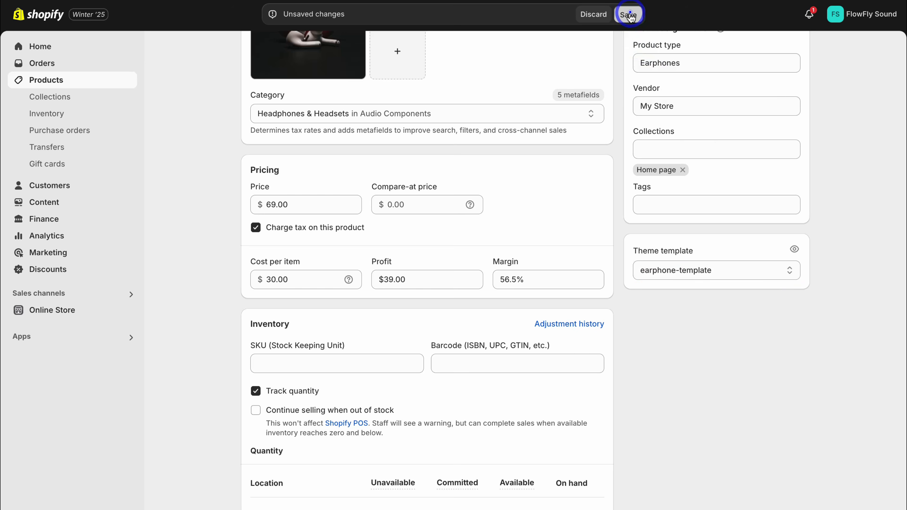
- Assign the headphone-template theme template to the FlowFly Waterproof Headphones 3.0 product and save it
click(249, 54)
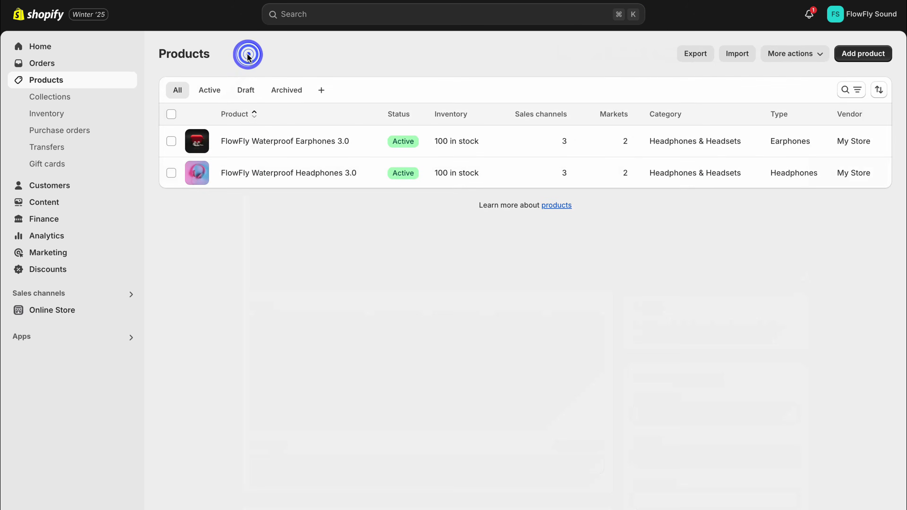
click(274, 177)
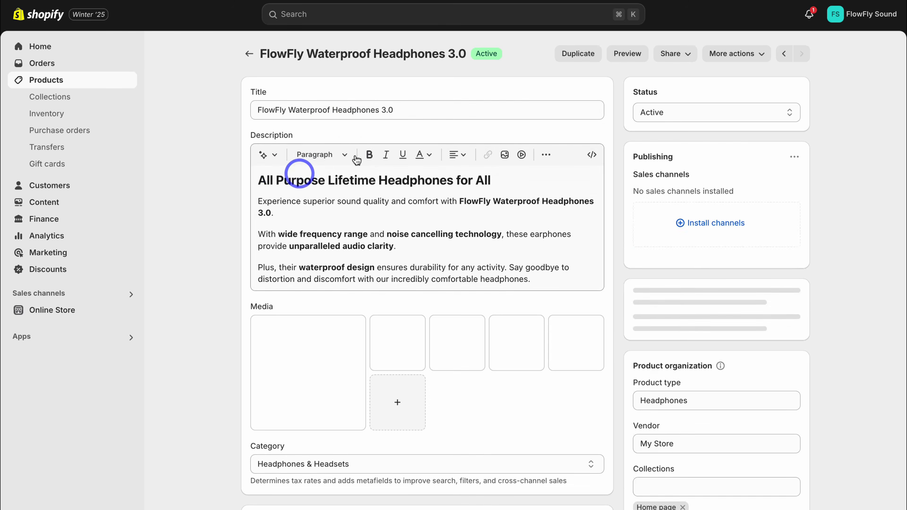
scroll(640, 242, down, 10)
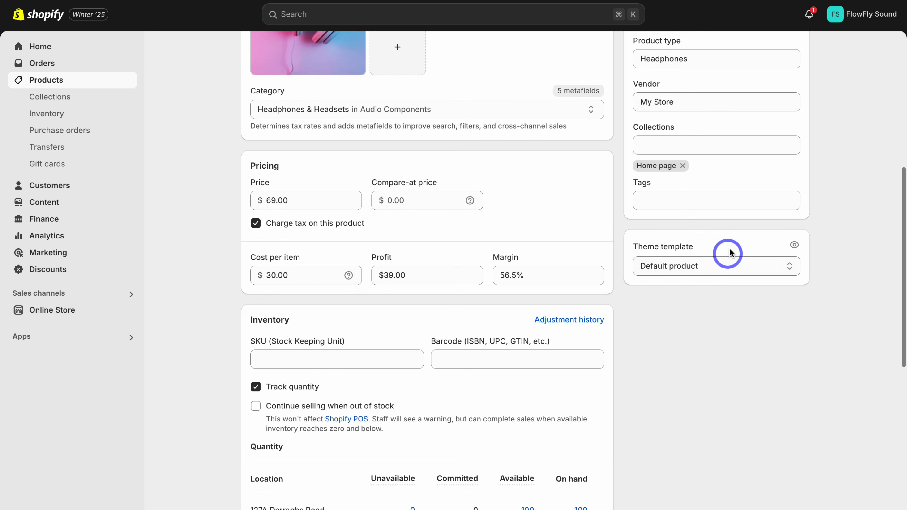
click(689, 260)
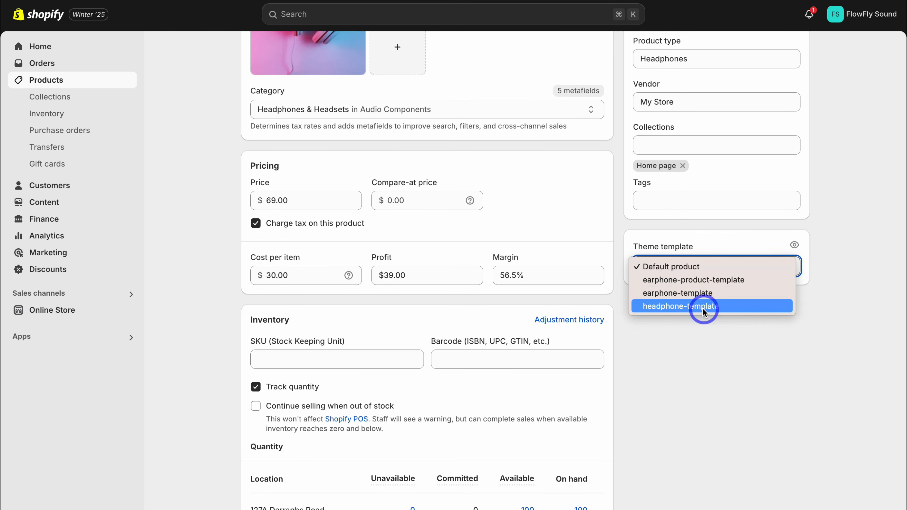
click(715, 307)
click(629, 15)
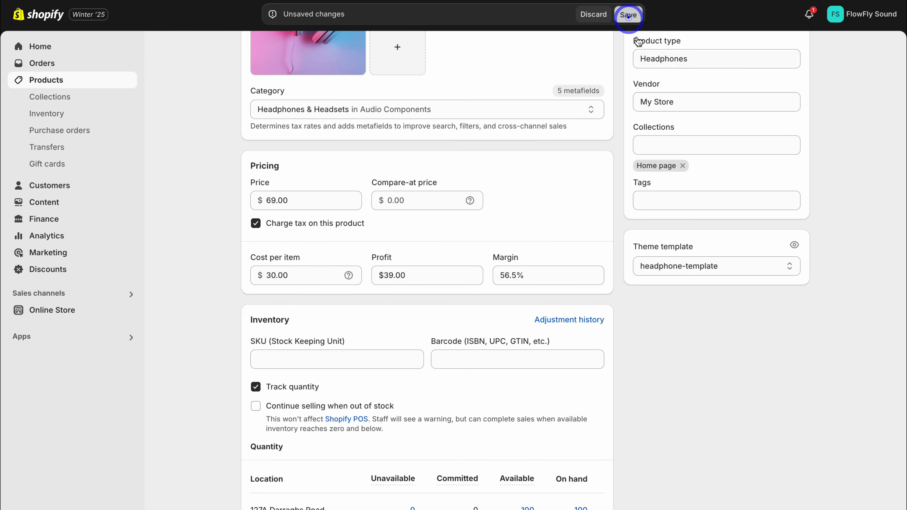
- Preview the FlowFly Waterproof Headphones 3.0 product in the storefront and look through its page sections
scroll(676, 168, up, 10)
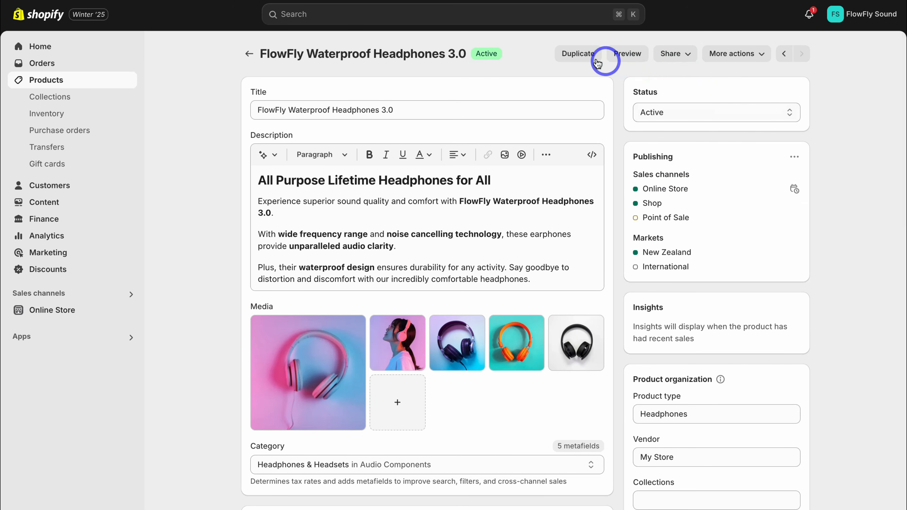
click(619, 59)
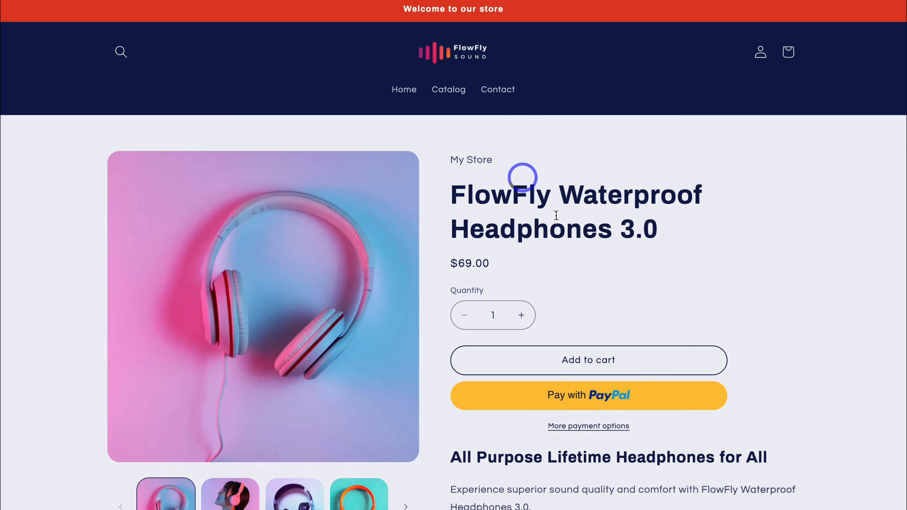
scroll(686, 253, down, 20)
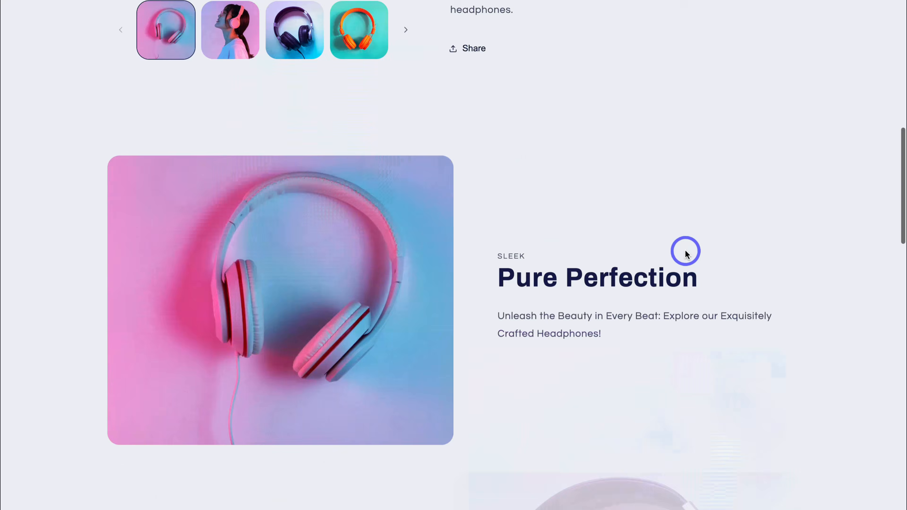
scroll(600, 362, down, 20)
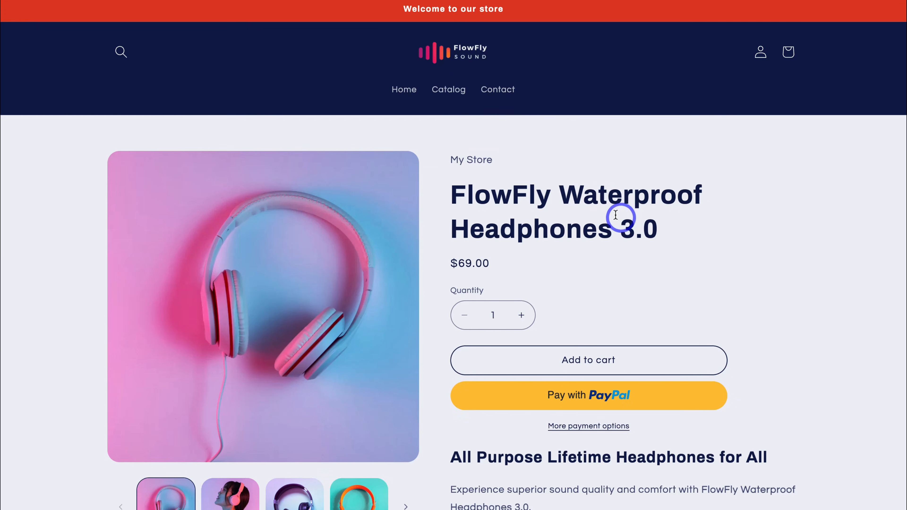
- Open FlowFly Waterproof Earphones 3.0 from the store catalog and check its page sections down to the featured product
click(449, 93)
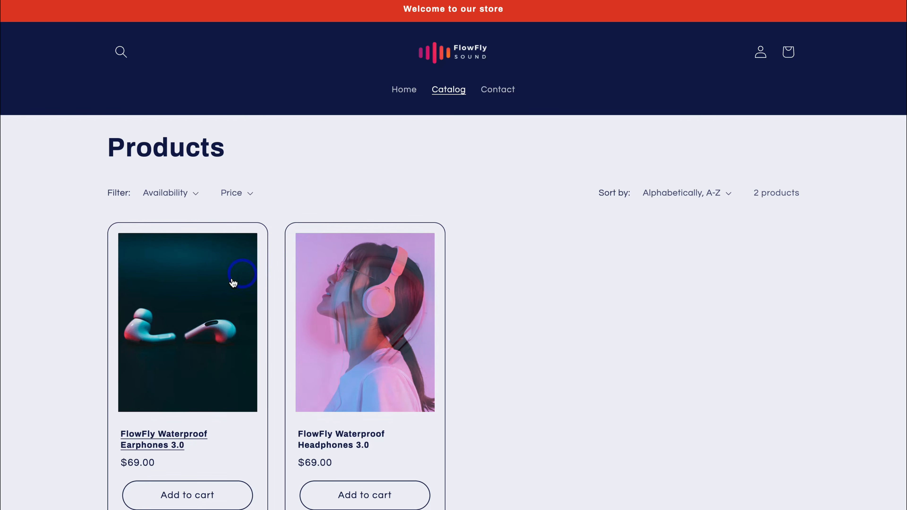
click(233, 284)
scroll(409, 310, down, 5)
scroll(409, 310, up, 5)
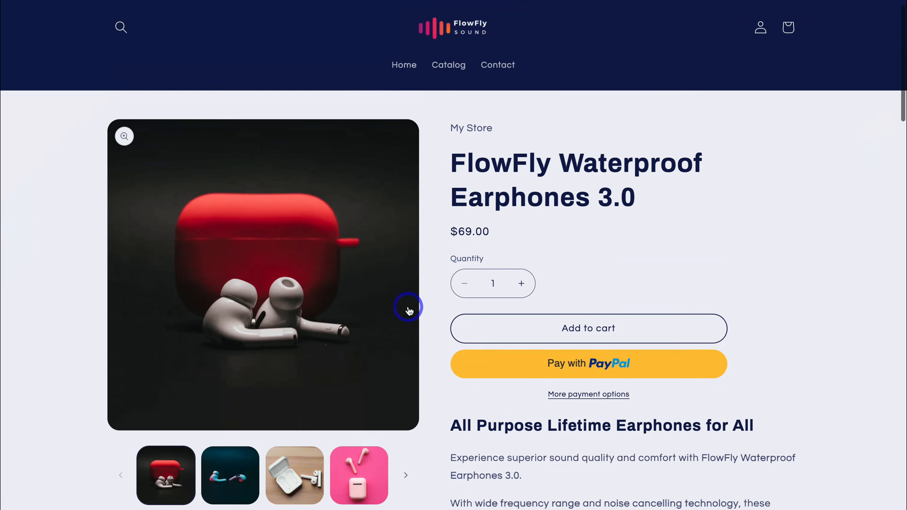
scroll(372, 320, down, 14)
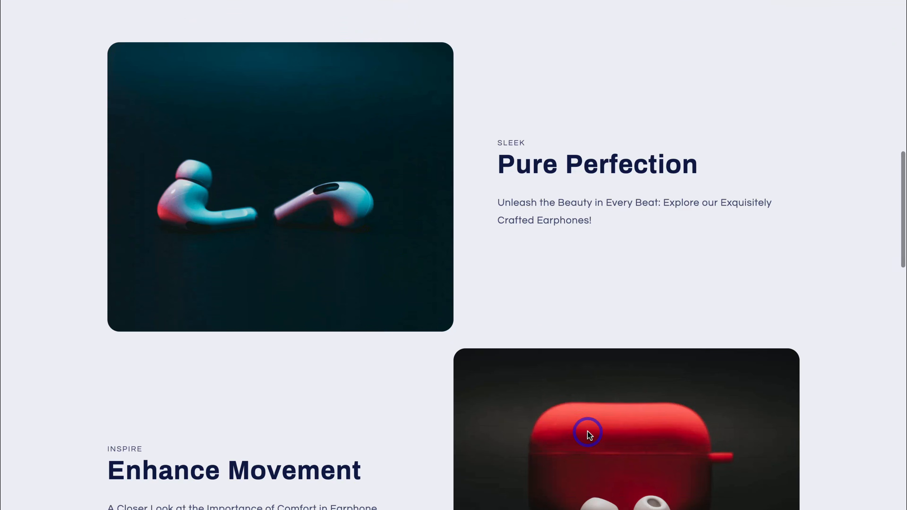
scroll(585, 432, down, 10)
scroll(350, 345, down, 2)
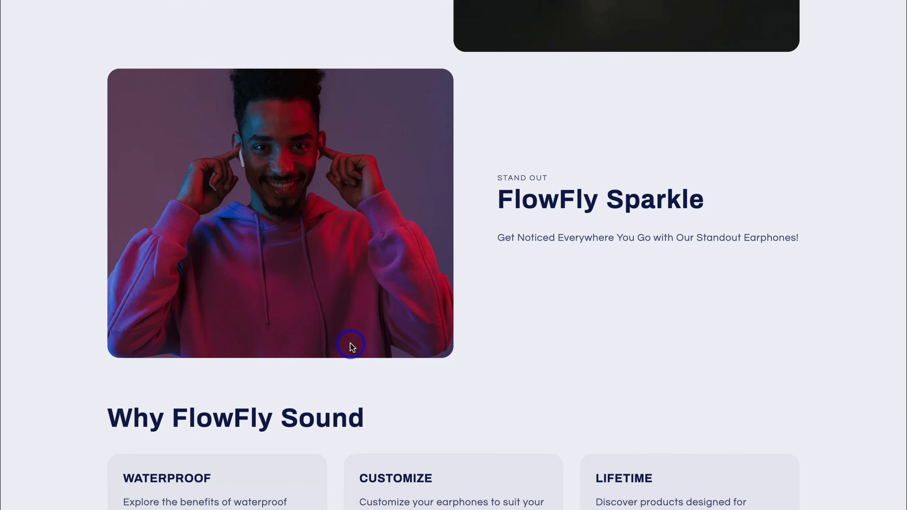
scroll(350, 343, down, 11)
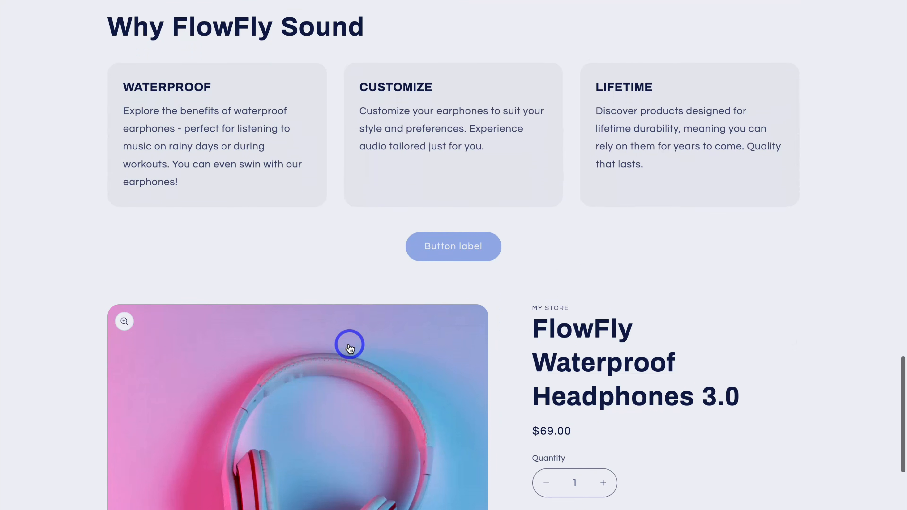
scroll(434, 314, down, 2)
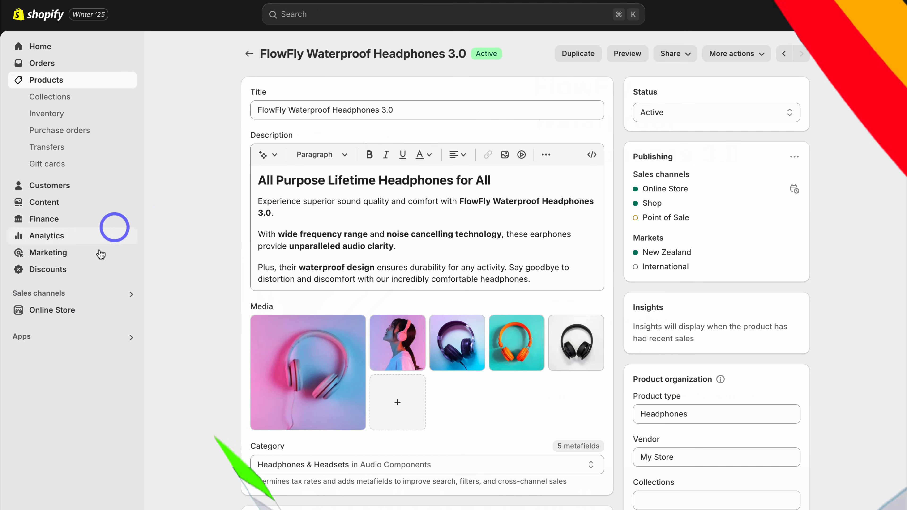
- Create a new online store page titled "About us" and save it
click(56, 308)
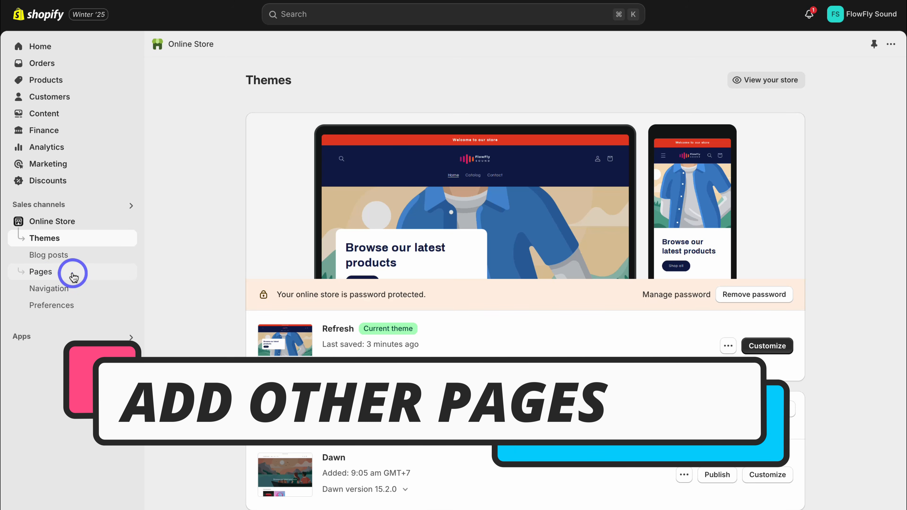
click(73, 277)
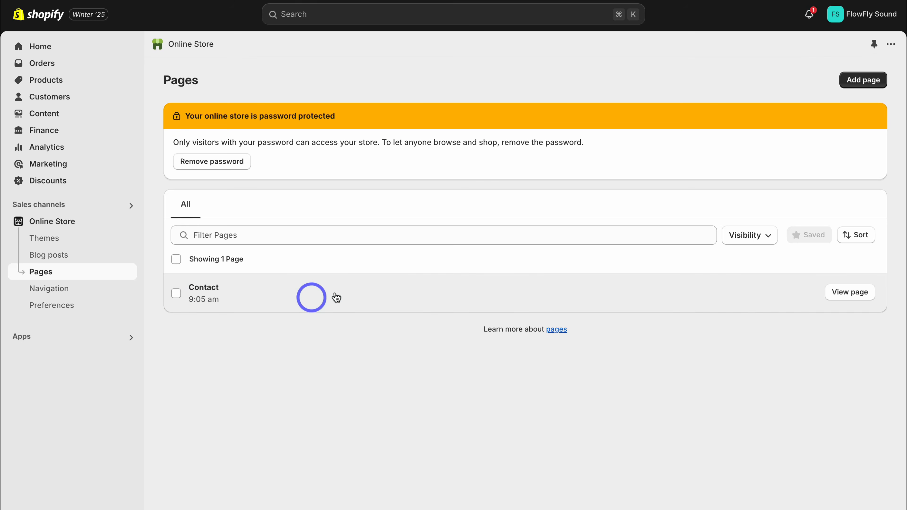
click(864, 80)
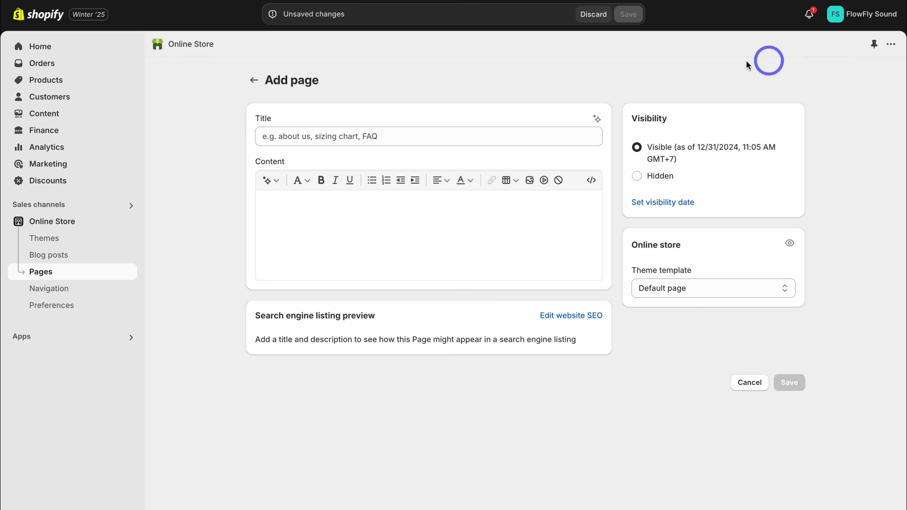
click(413, 134)
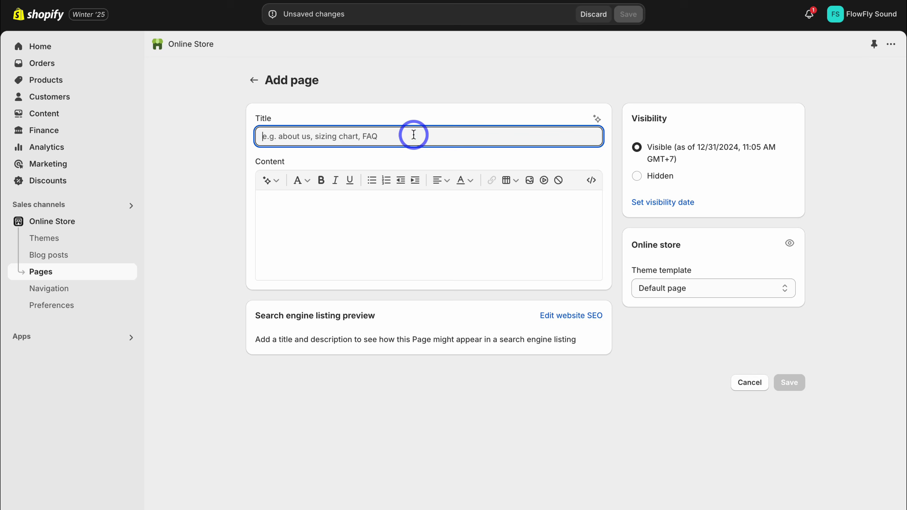
text(About us)
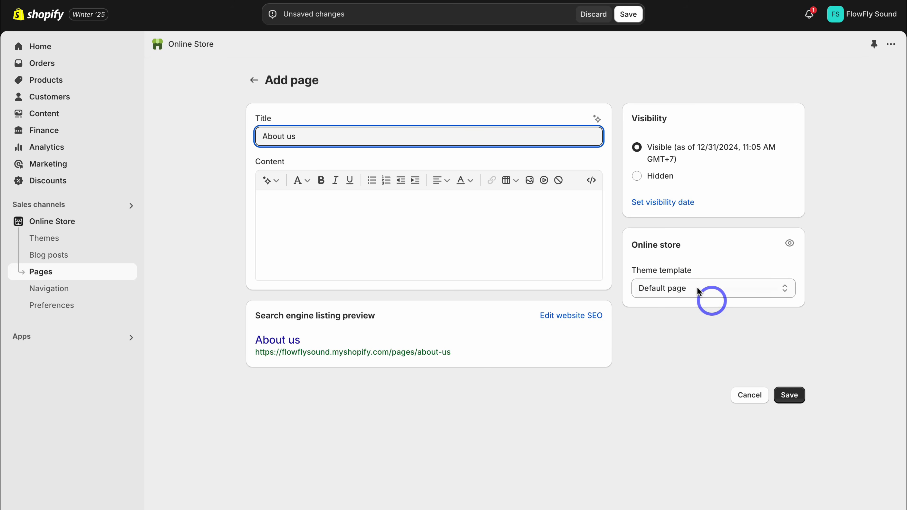
click(788, 395)
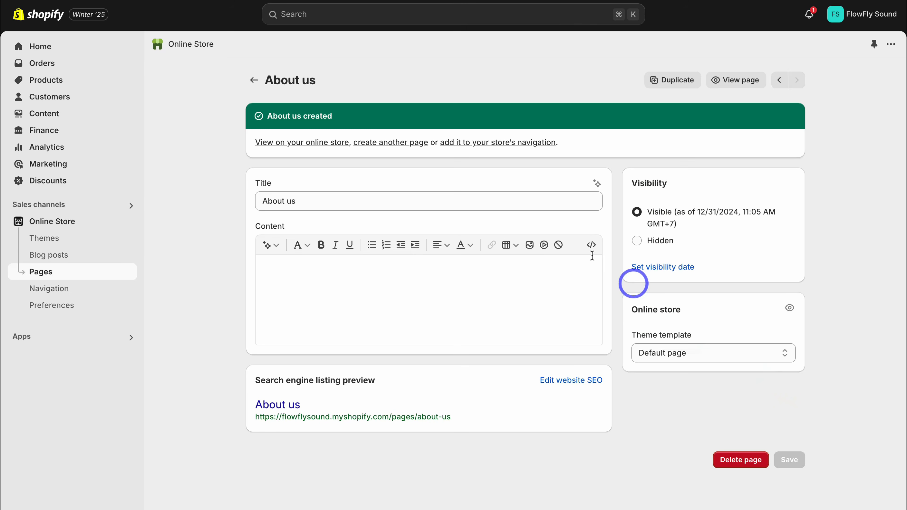
- Add another online store page titled "Blog" and save it
click(254, 80)
click(857, 79)
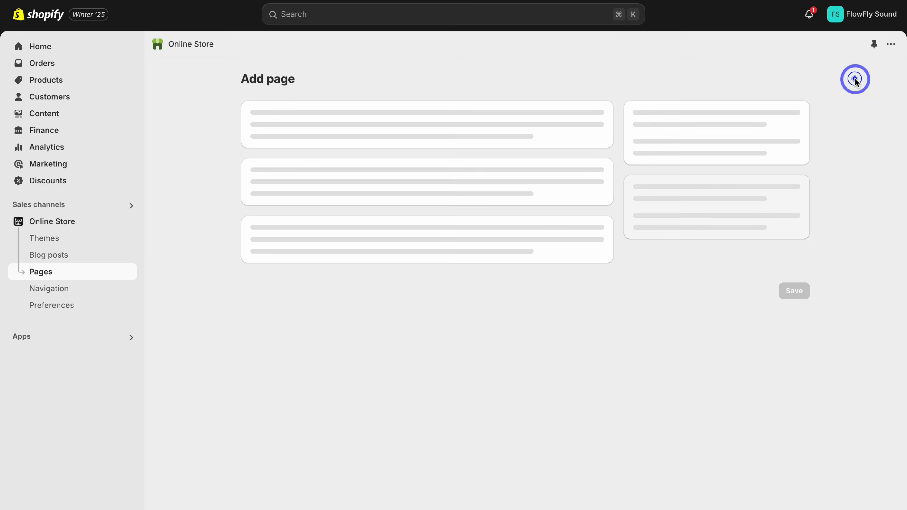
click(394, 138)
text(Blog)
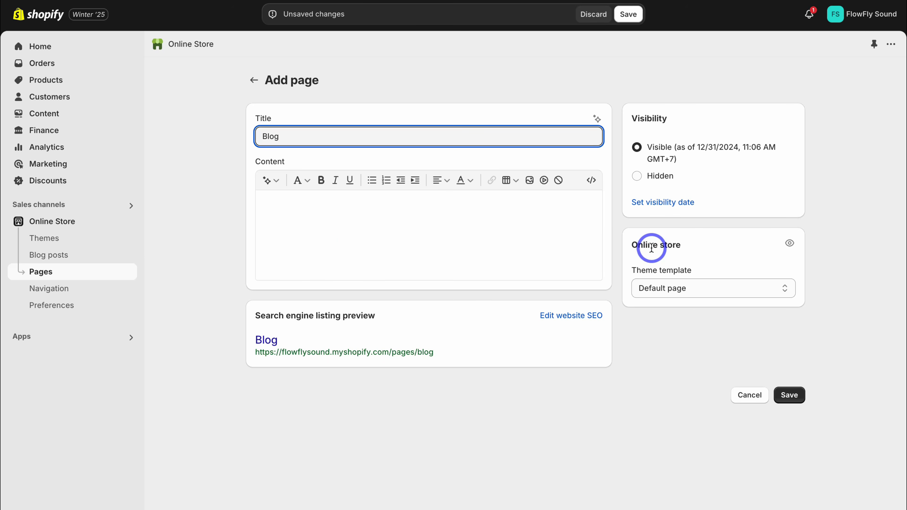
click(790, 396)
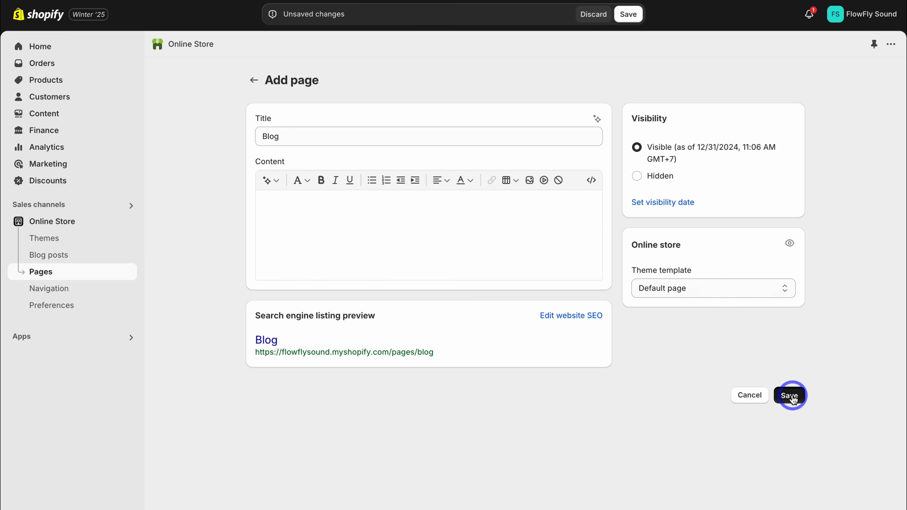
- Open the store's Main menu and add an "About us" menu item linked to the About us page
click(73, 289)
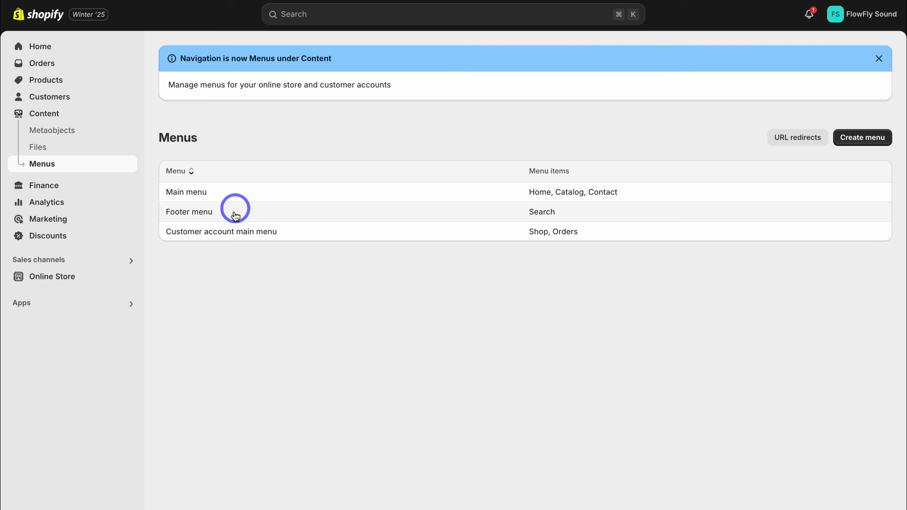
click(288, 193)
click(413, 286)
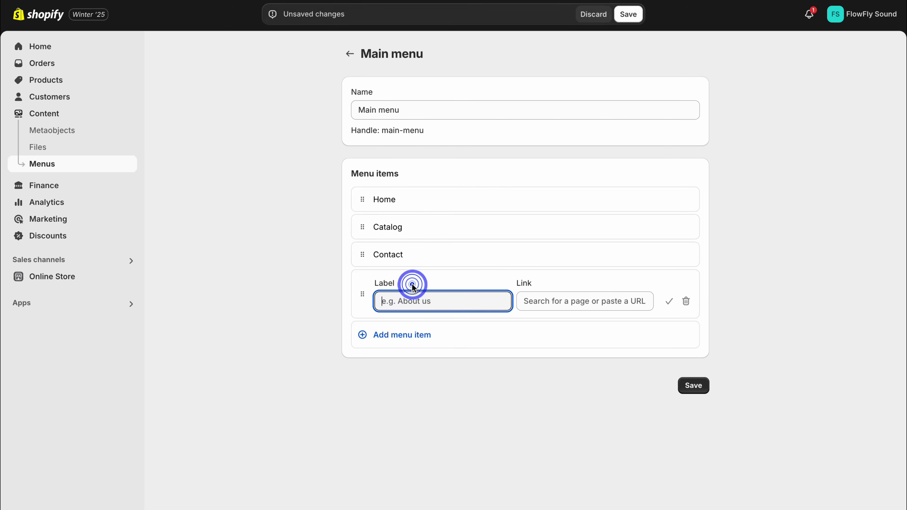
click(543, 301)
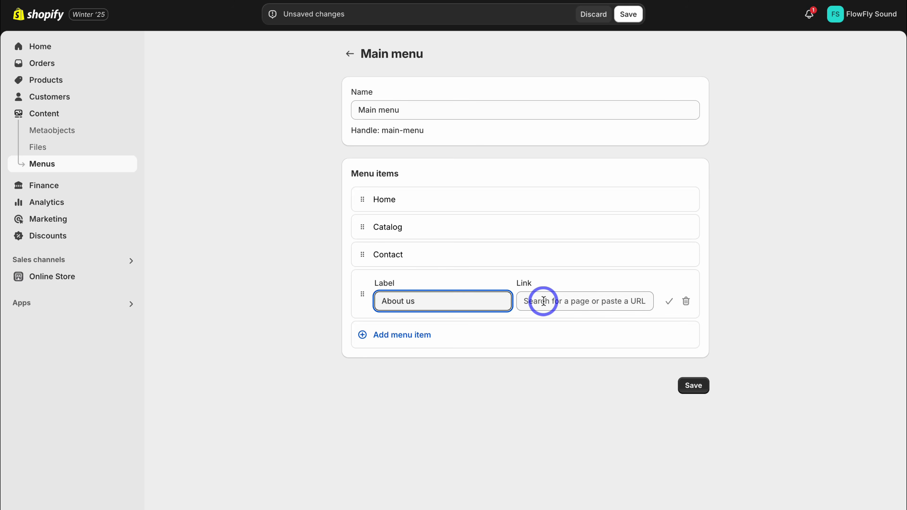
click(610, 168)
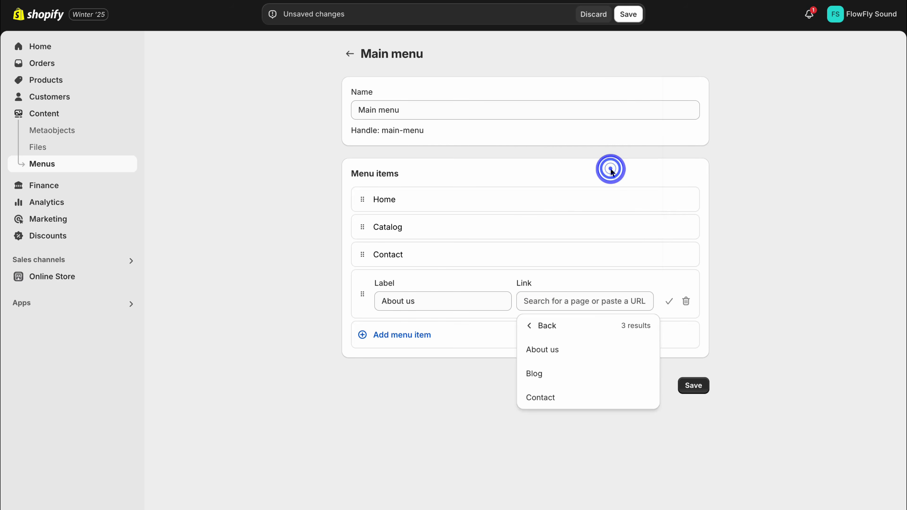
click(574, 347)
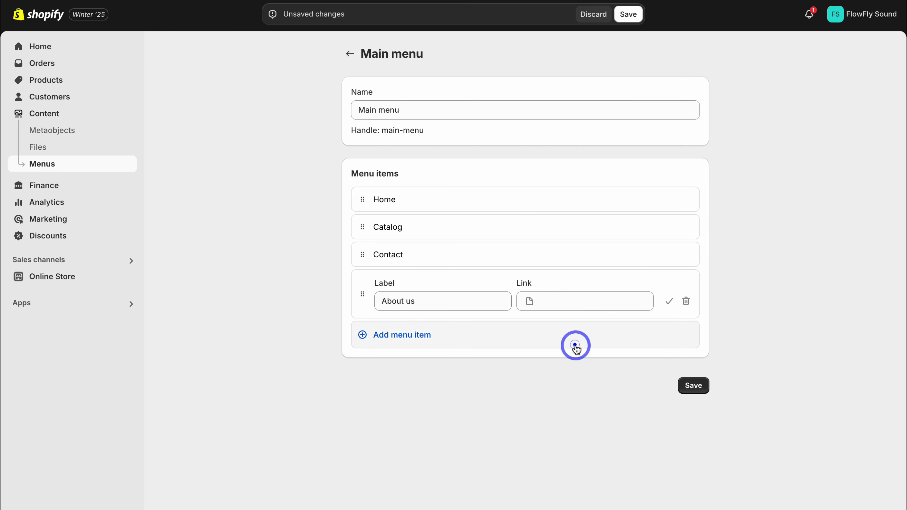
- Add a "Blog" item linked to the Blog page to the Main menu and save the menu
click(400, 339)
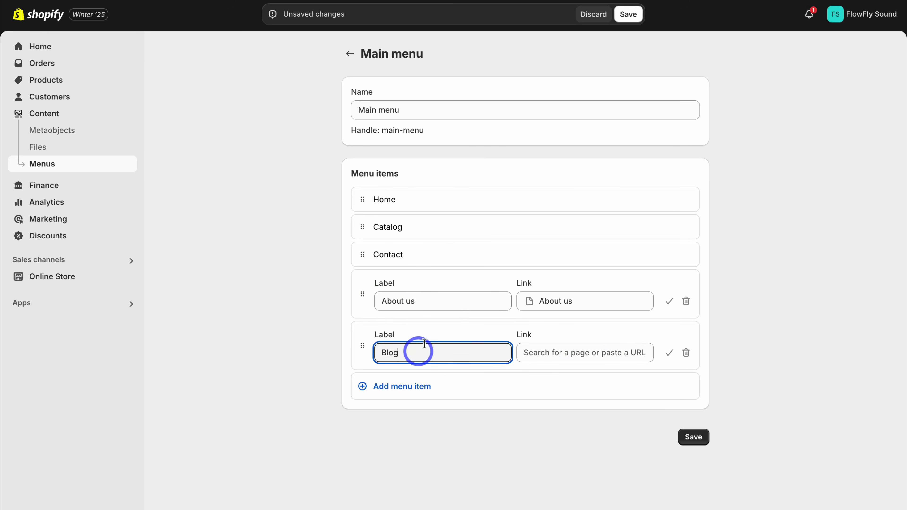
click(567, 348)
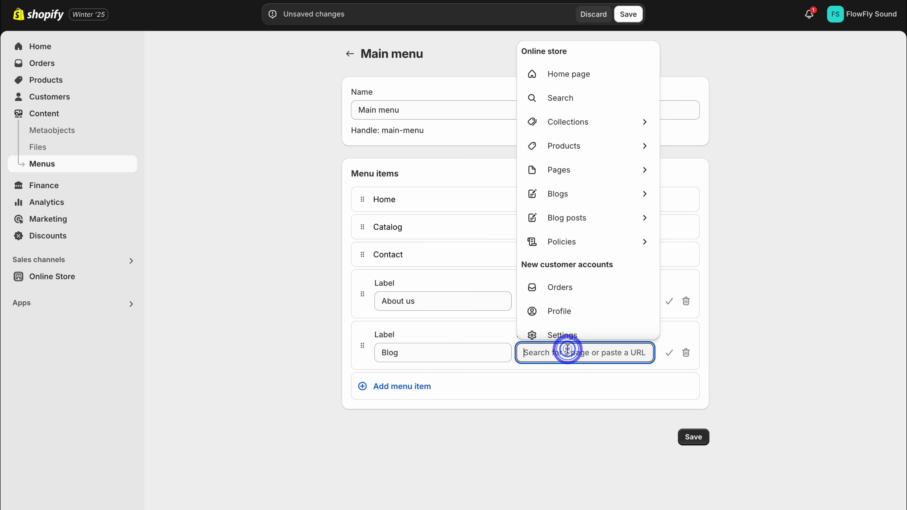
click(593, 189)
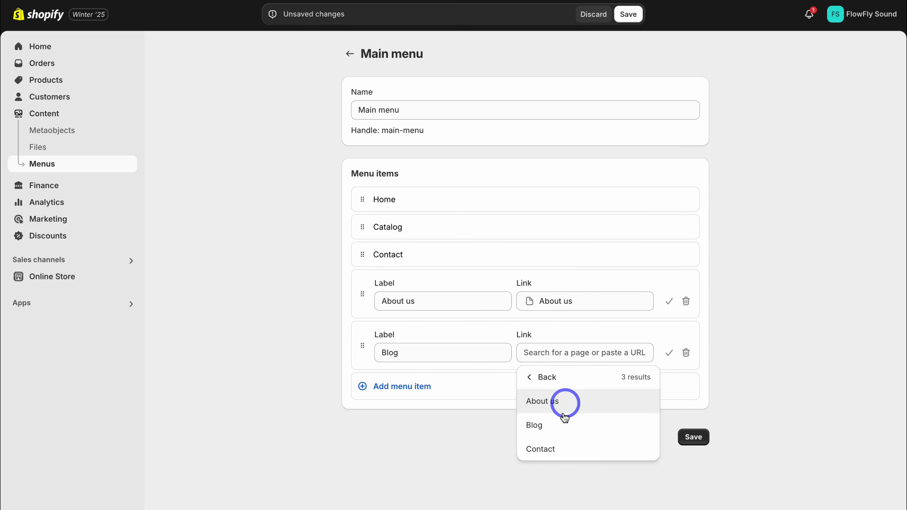
click(563, 422)
click(693, 437)
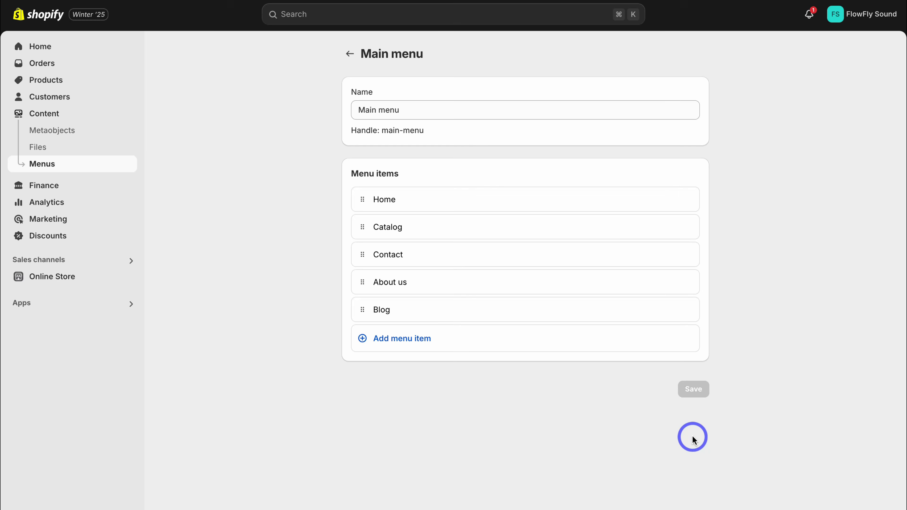
- Reorder the Main menu items to Home, About us, Catalog, Blog, Contact and save the menu
drag(363, 310, 360, 252)
drag(360, 281, 386, 243)
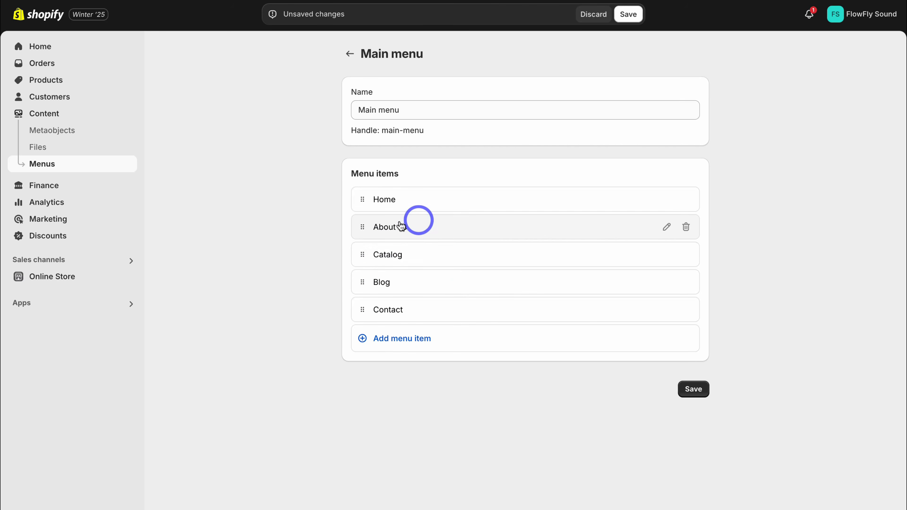
click(689, 397)
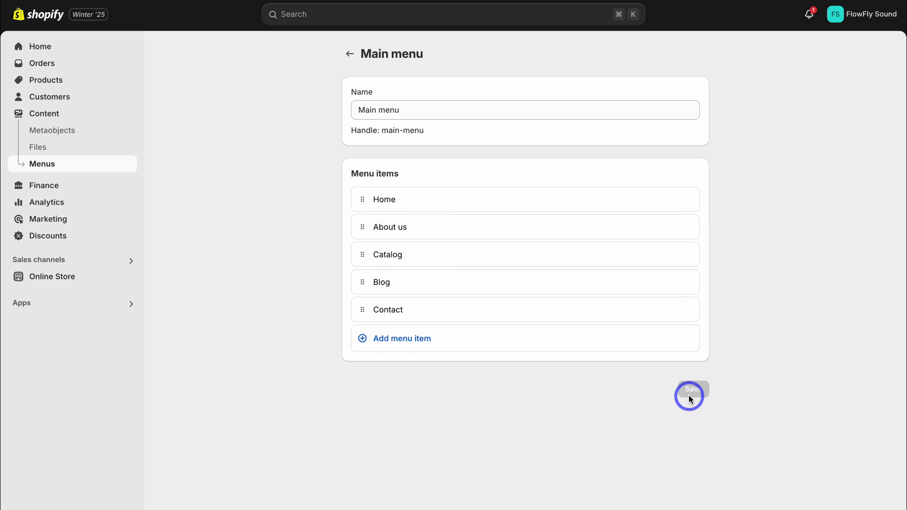
- Open the Refresh theme for customization and check the About us and Blog pages through the header navigation, ending on the home page
click(91, 282)
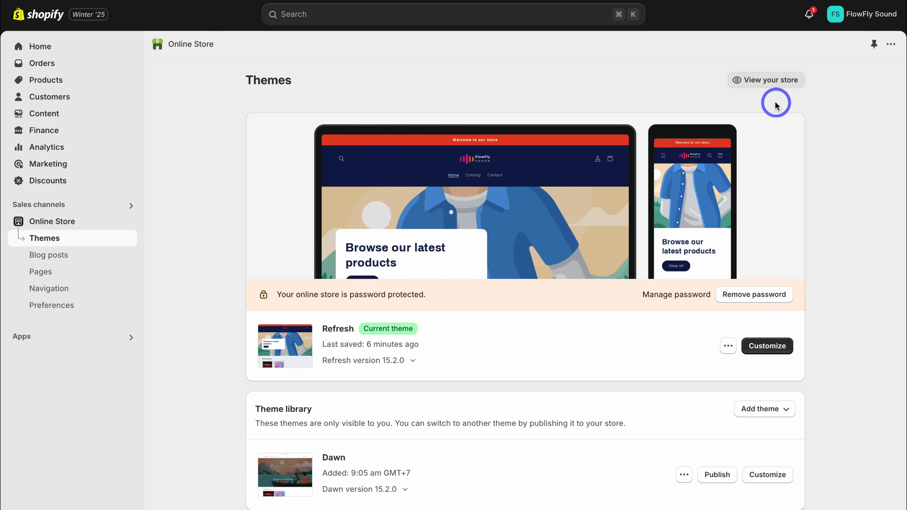
click(767, 81)
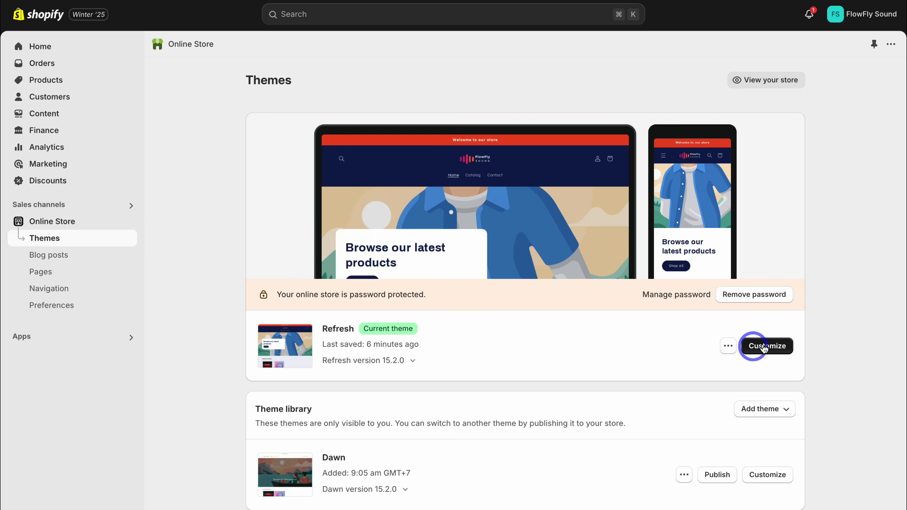
click(765, 345)
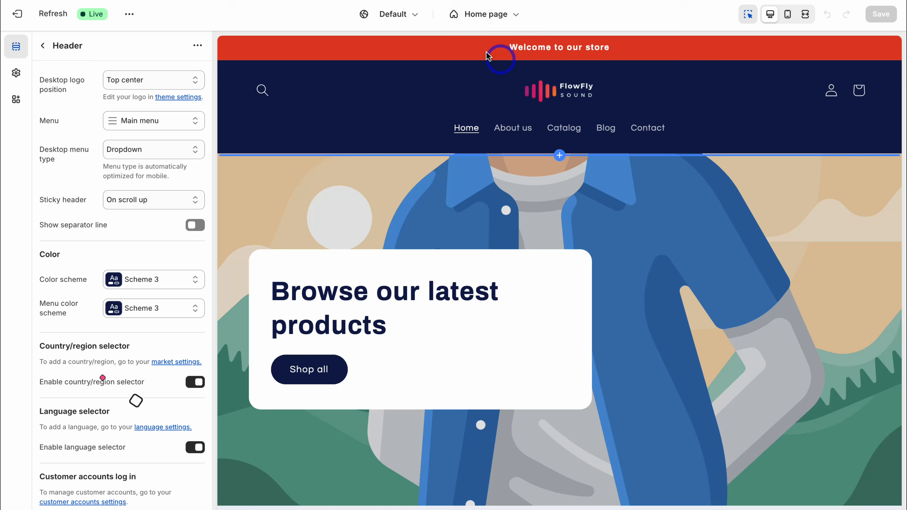
click(524, 132)
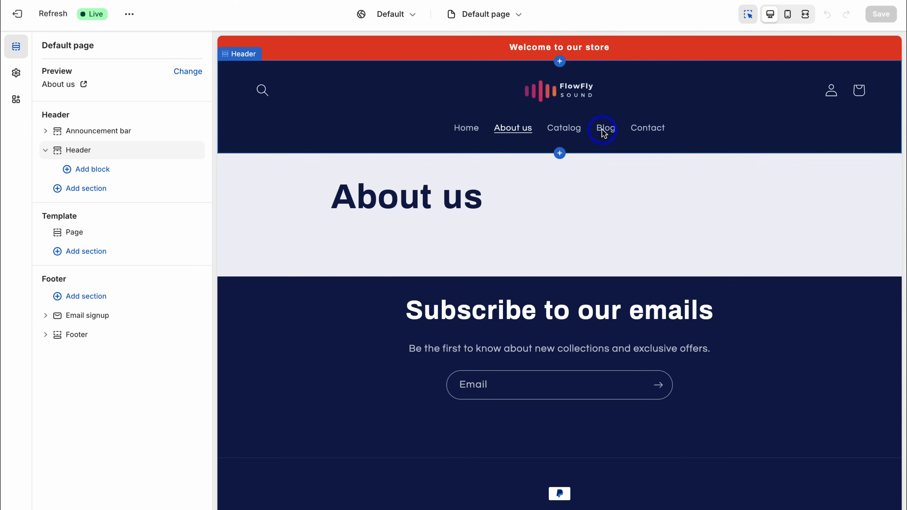
click(606, 133)
click(607, 133)
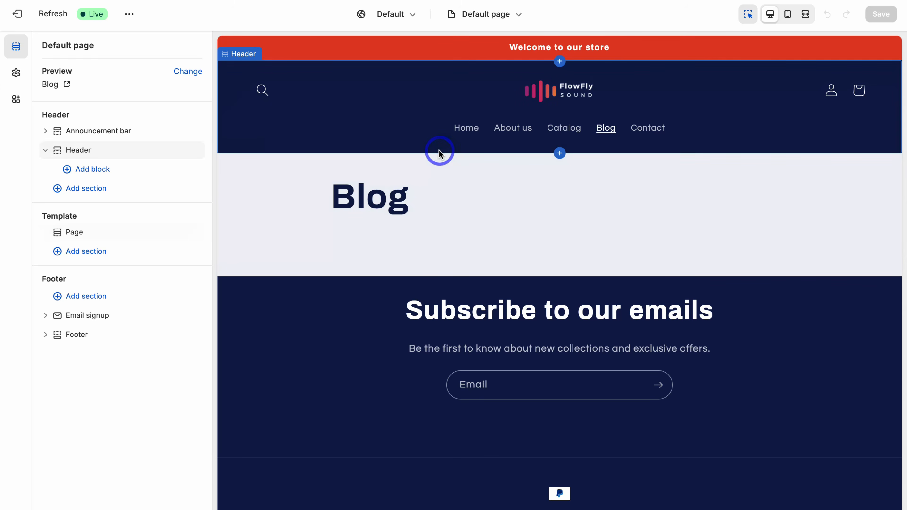
click(470, 127)
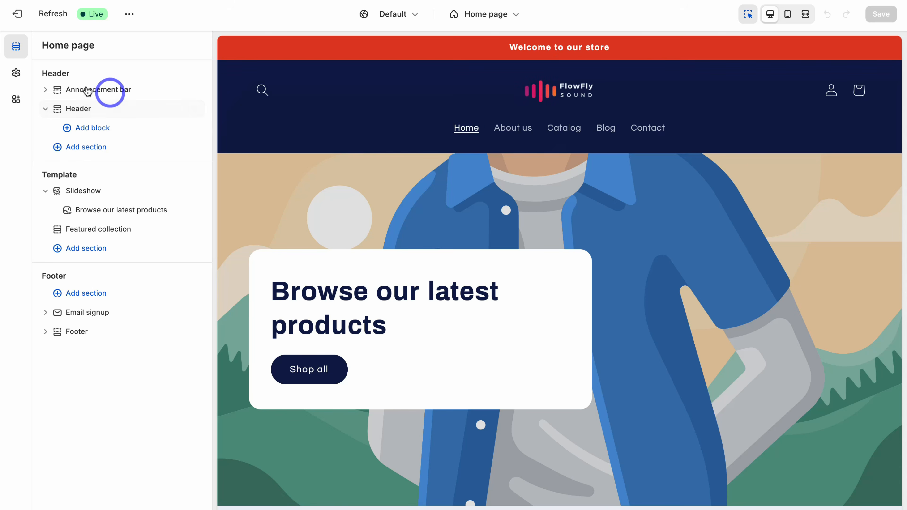
- Set the announcement bar text to "New Product Release! FlowFly Earphones 3.0 🔥", link it to FlowFly Waterproof Earphones 3.0 and save the theme
click(95, 89)
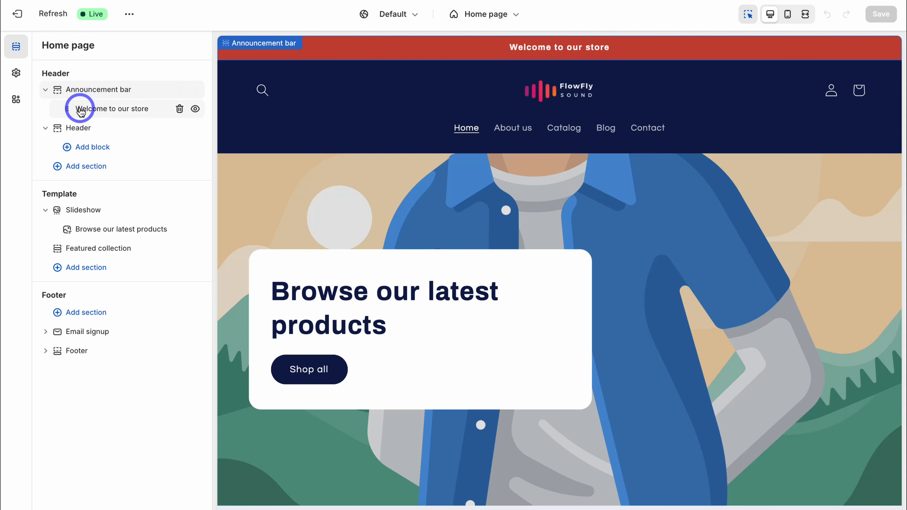
click(117, 114)
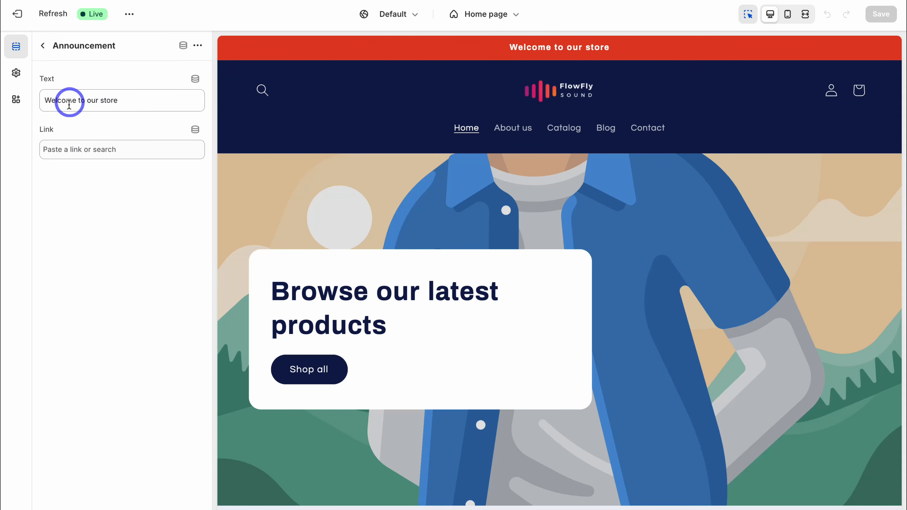
drag(132, 102, 47, 103)
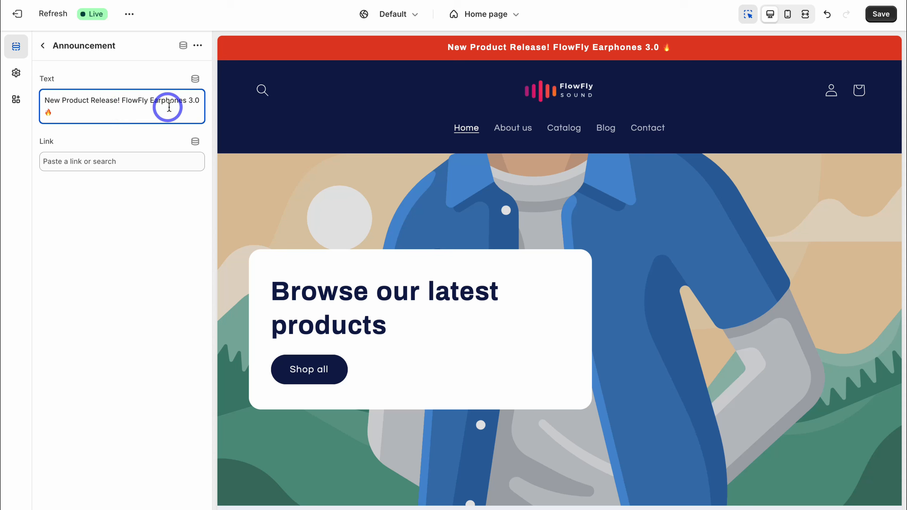
click(82, 155)
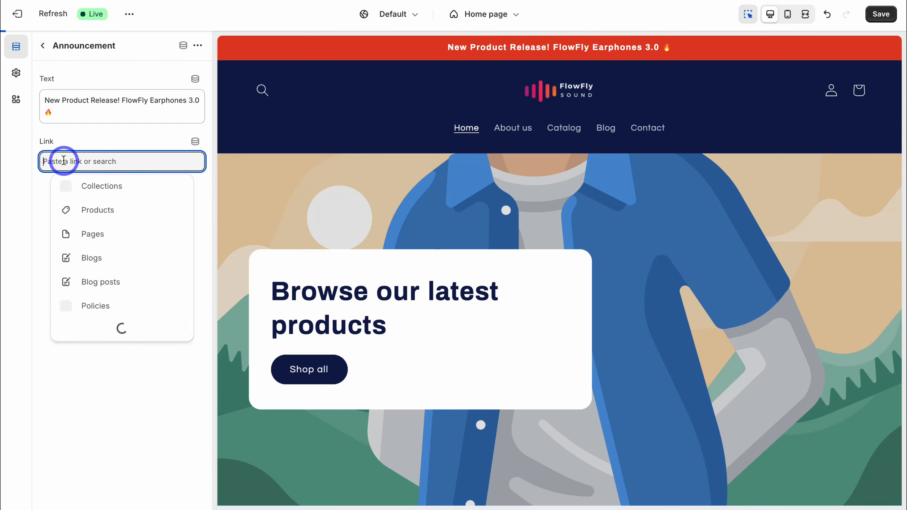
click(99, 210)
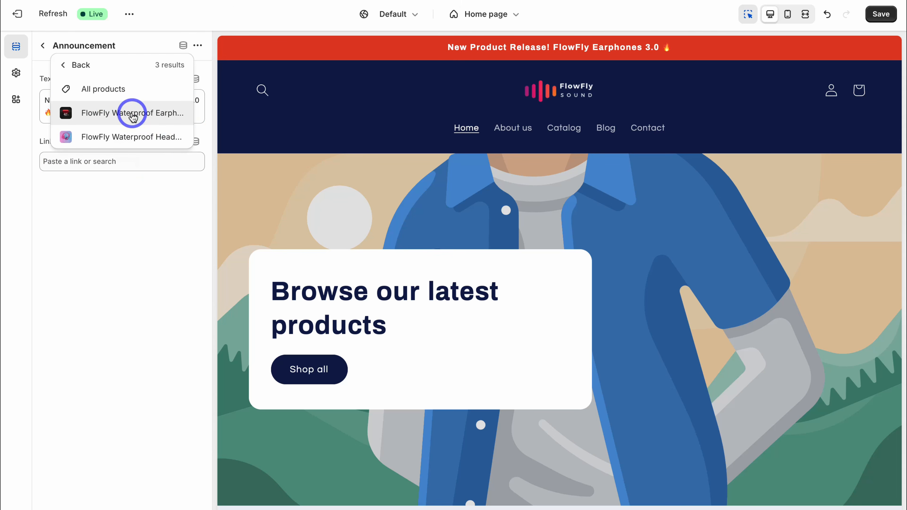
click(133, 115)
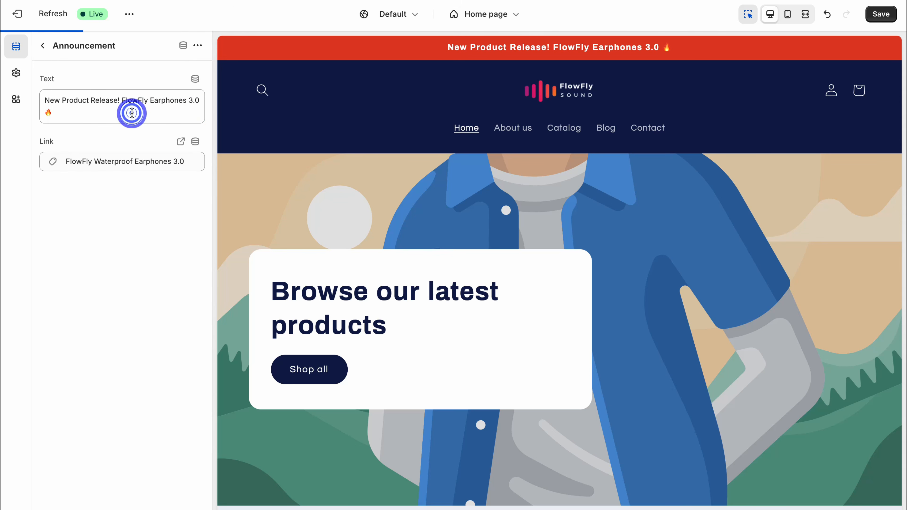
click(881, 15)
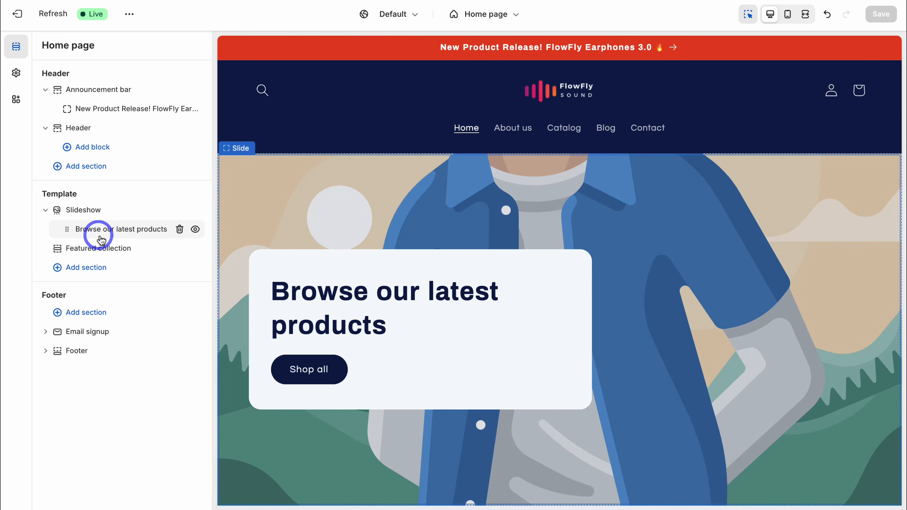
- Examine the home page's Slideshow and Featured collection sections in the theme preview
click(93, 250)
click(81, 211)
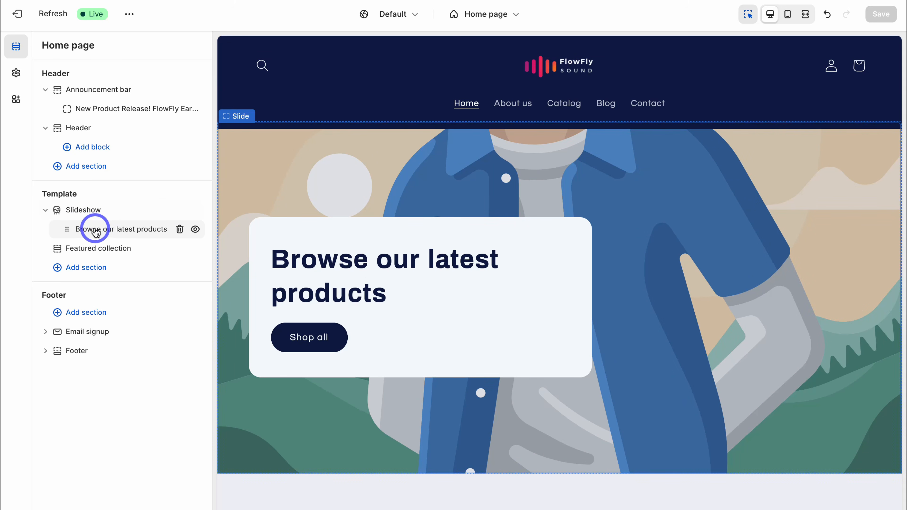
click(97, 248)
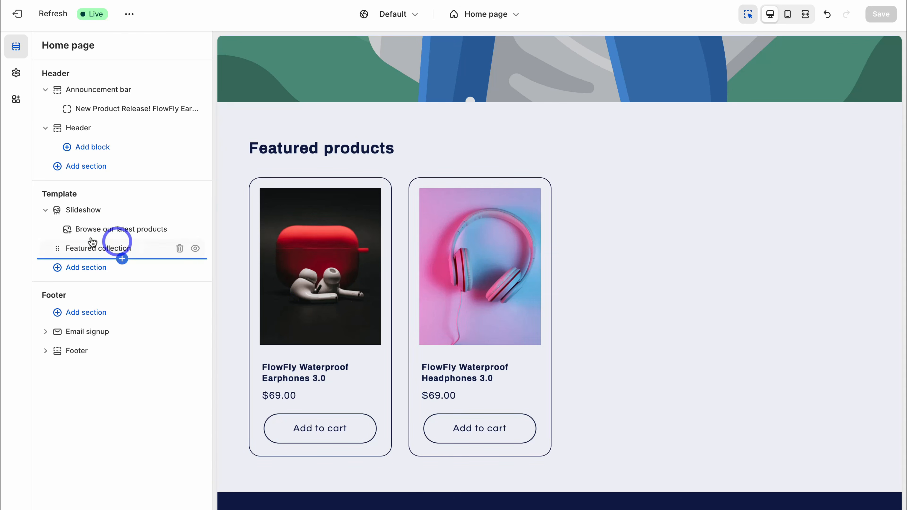
- Add a Multirow section to the home page template below the Featured collection and return to the section list
click(93, 269)
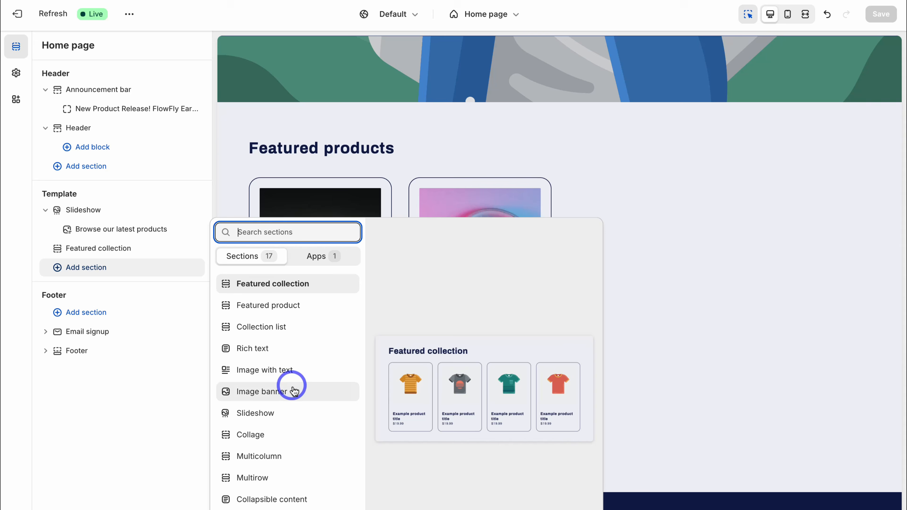
scroll(290, 384, down, 2)
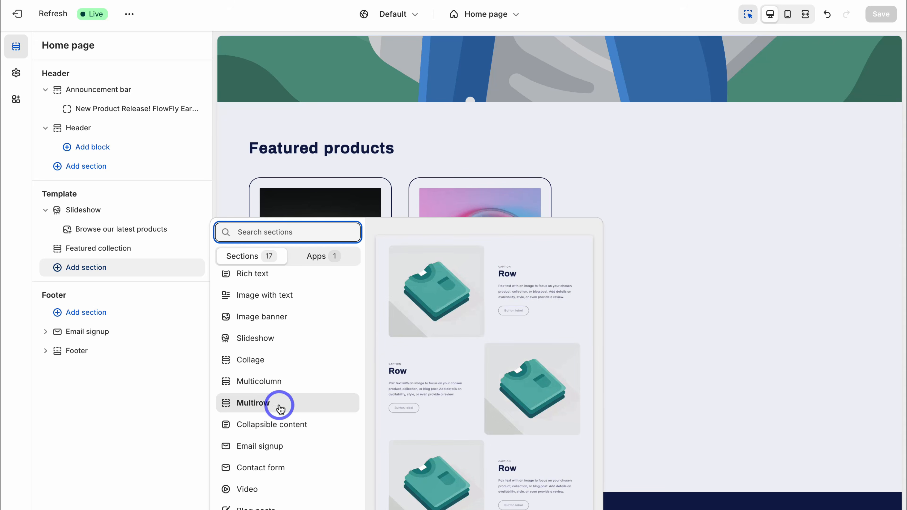
click(270, 409)
scroll(568, 413, down, 5)
scroll(568, 413, down, 10)
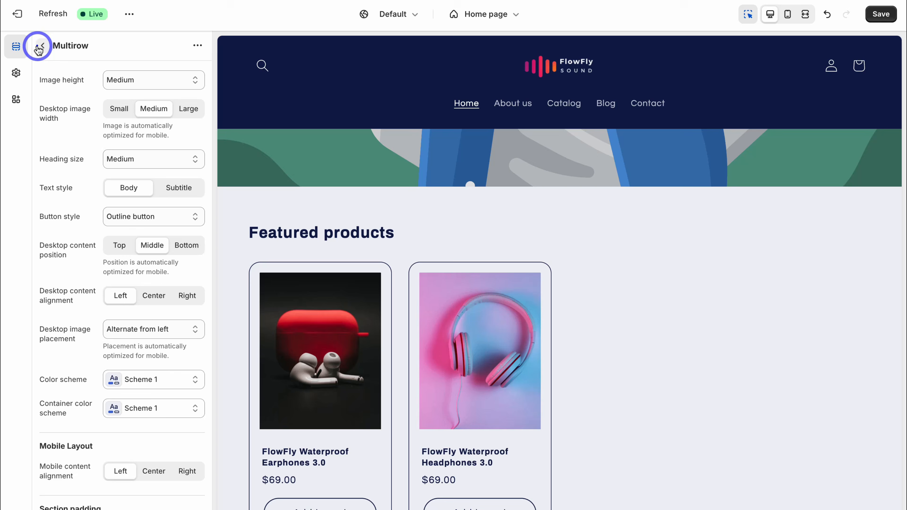
click(38, 49)
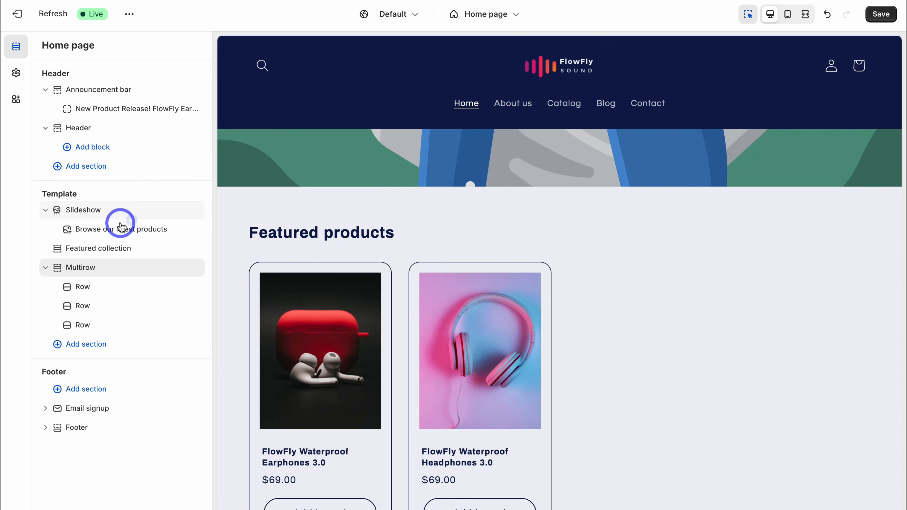
- Set the Featured collection section to show at most 2 products in 2 columns on desktop
click(102, 246)
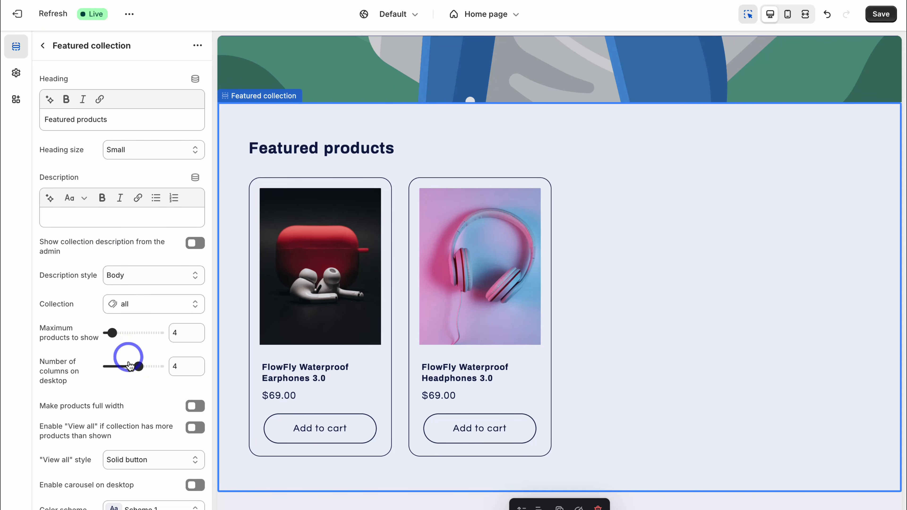
drag(138, 366, 117, 366)
drag(111, 332, 107, 333)
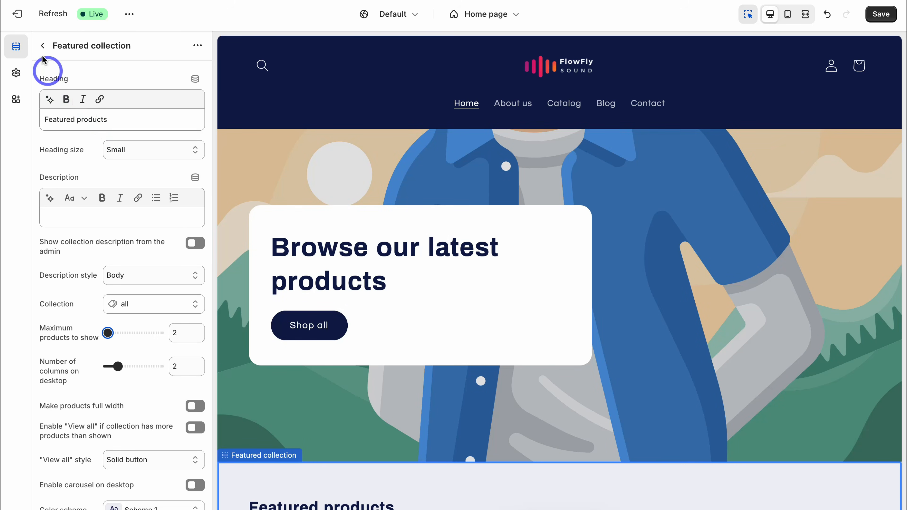
click(42, 46)
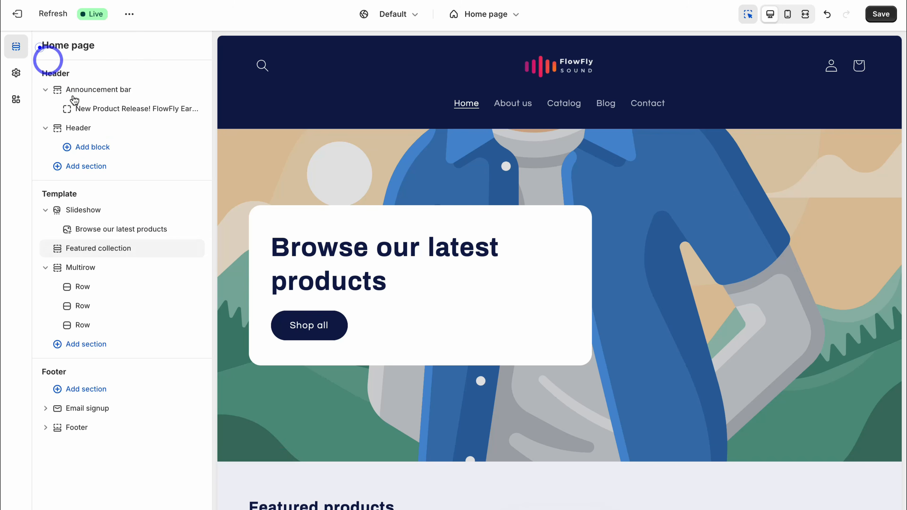
- Upload FlowFly Sound Background.png and use it as the image of the Slideshow's slide
click(111, 229)
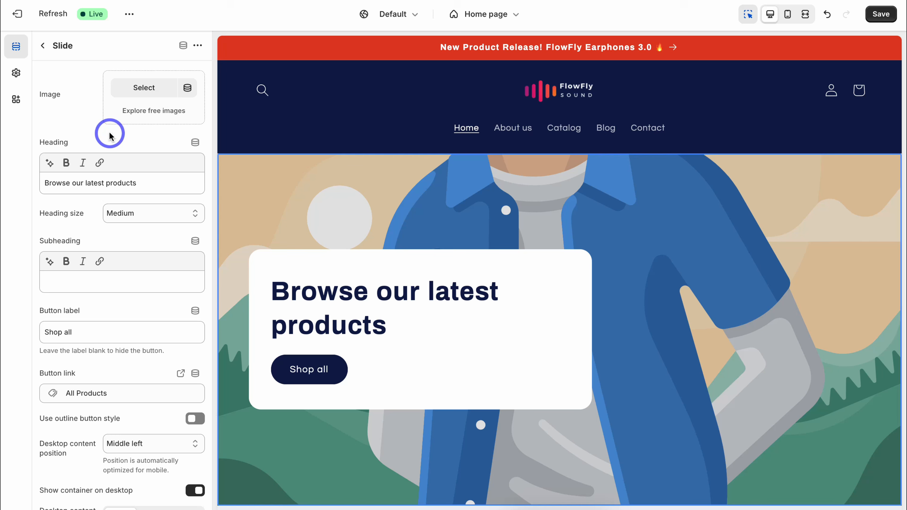
click(143, 91)
click(476, 310)
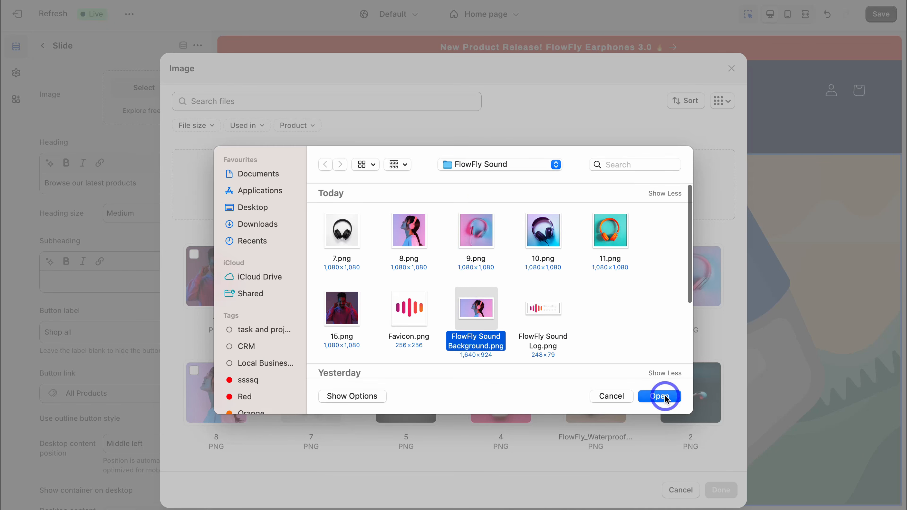
click(660, 397)
click(721, 490)
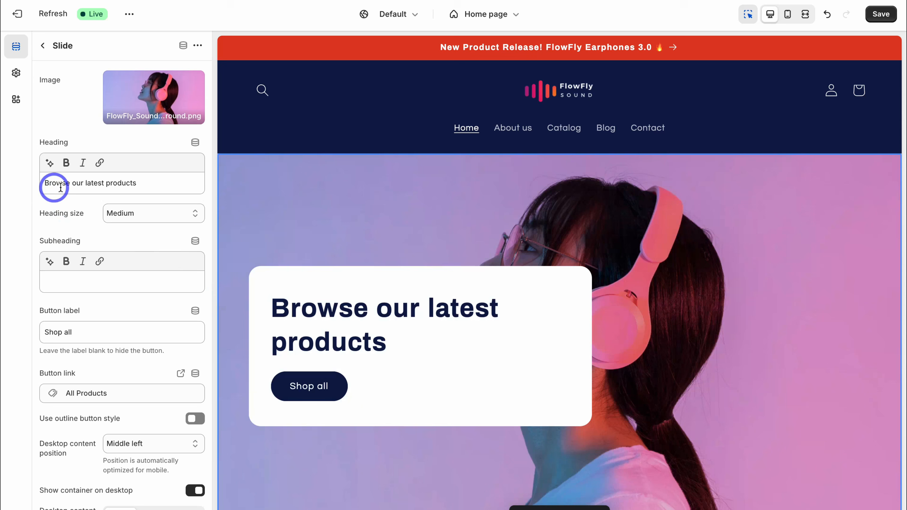
- Set the slide's heading to "Check out our latest products! 🔥" and its subheading to "Waterproof. Sleek. Lifetime Durability."
key(ctrl+a)
text(Check out our latest products! 🔥)
click(73, 283)
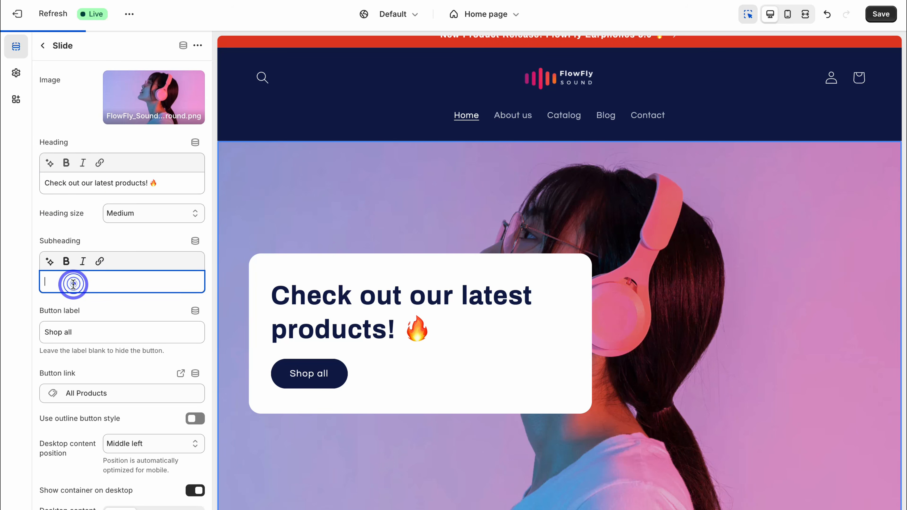
text(Waterproof. Sleek. Lifetime Durability.)
click(85, 283)
scroll(370, 324, up, 3)
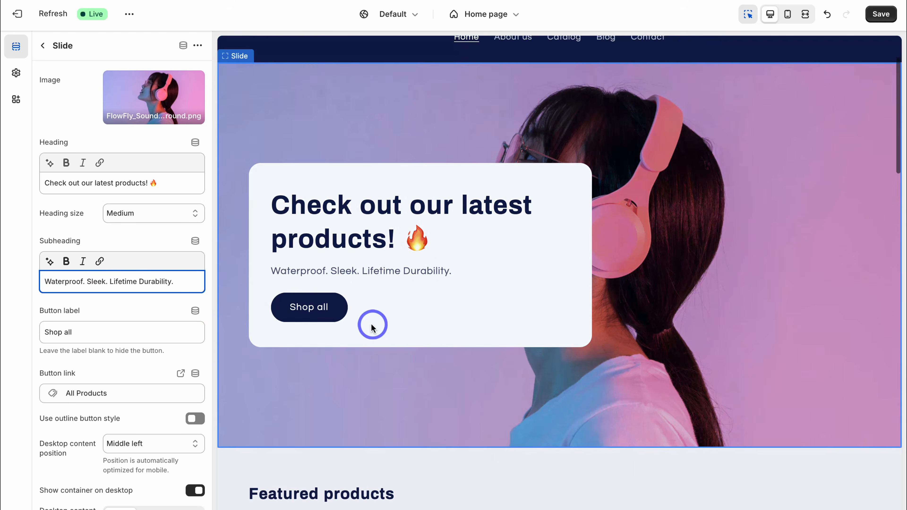
- Set the image of the Multirow section's first row to the existing file 11.png
scroll(370, 324, down, 7)
scroll(370, 328, down, 10)
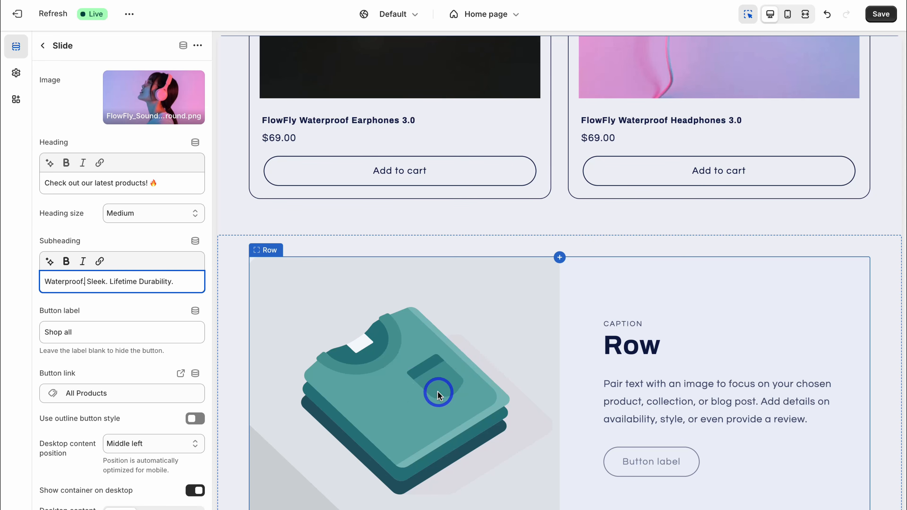
scroll(438, 394, down, 10)
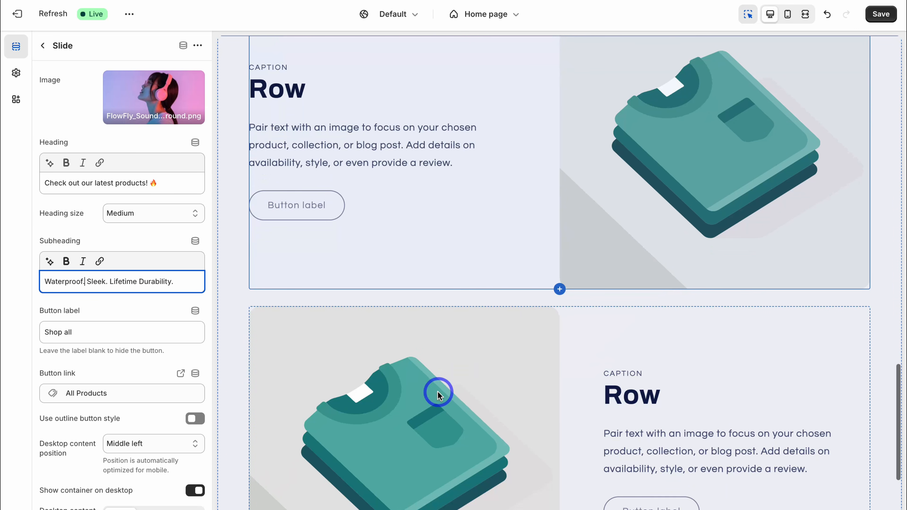
scroll(439, 395, up, 5)
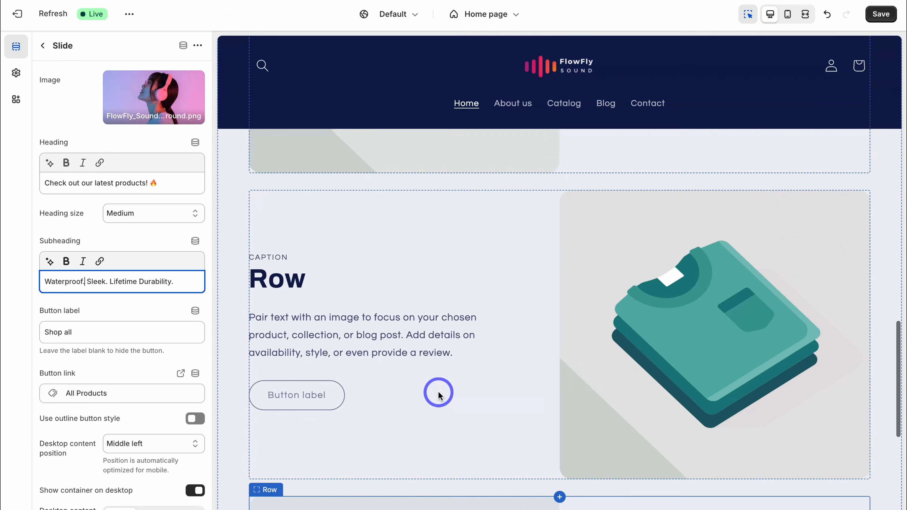
click(42, 46)
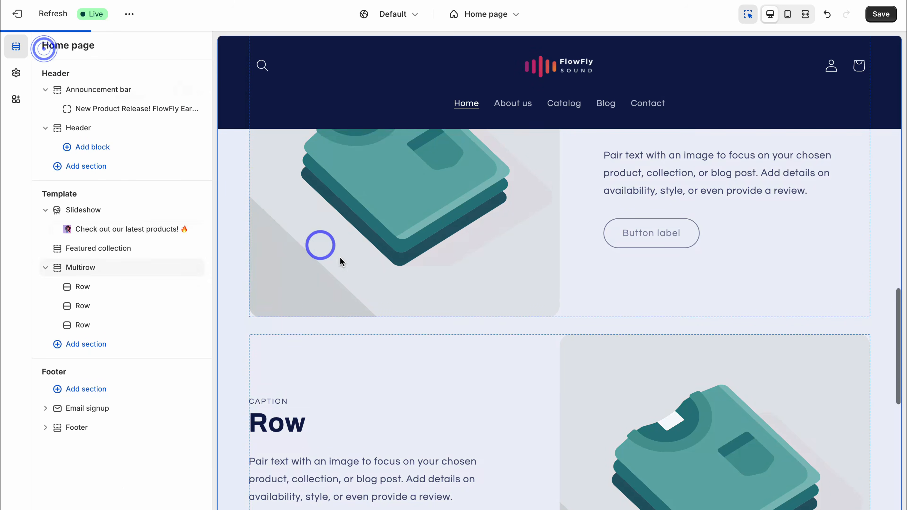
scroll(345, 261, down, 5)
scroll(344, 261, down, 10)
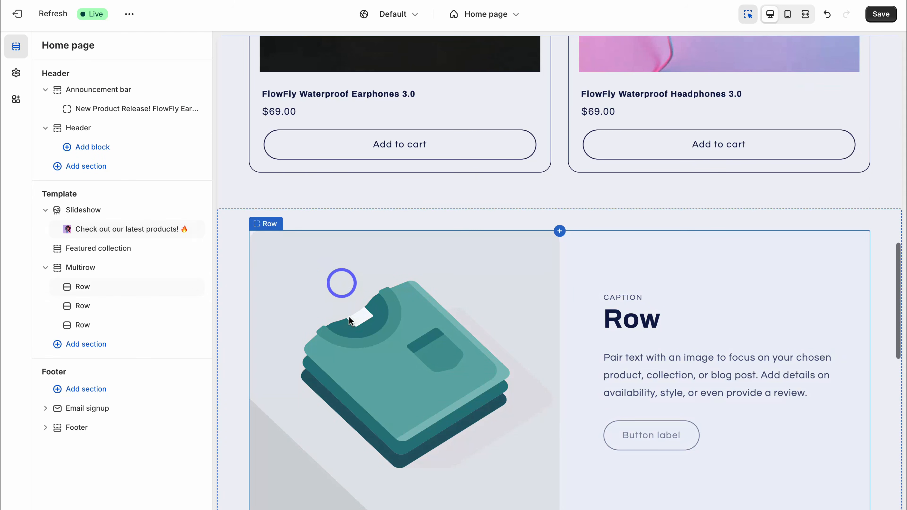
click(367, 323)
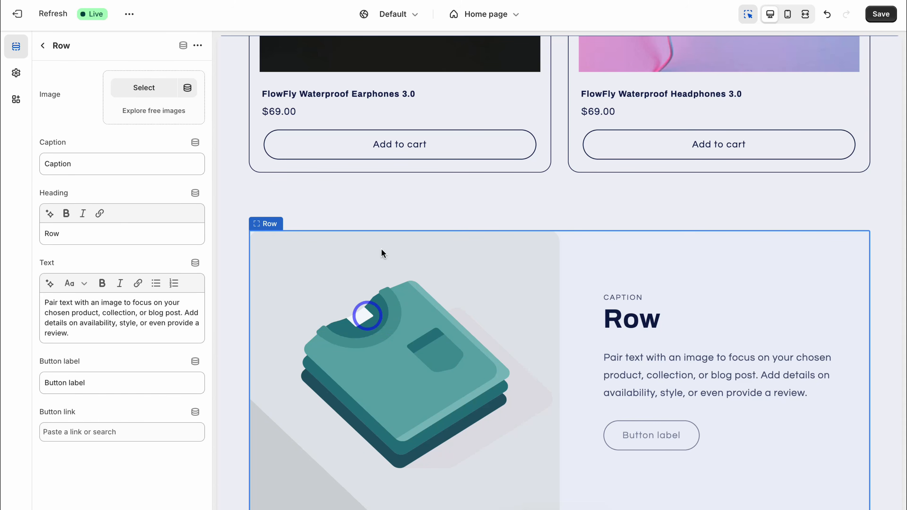
click(144, 87)
click(571, 273)
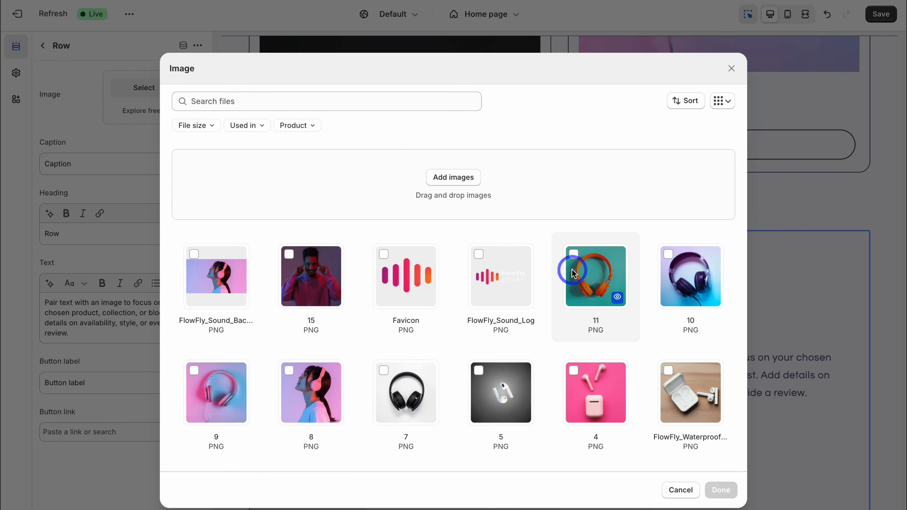
click(721, 489)
- Open the row's image 11.png for editing, check the available image editing options and return to the theme editor
click(154, 115)
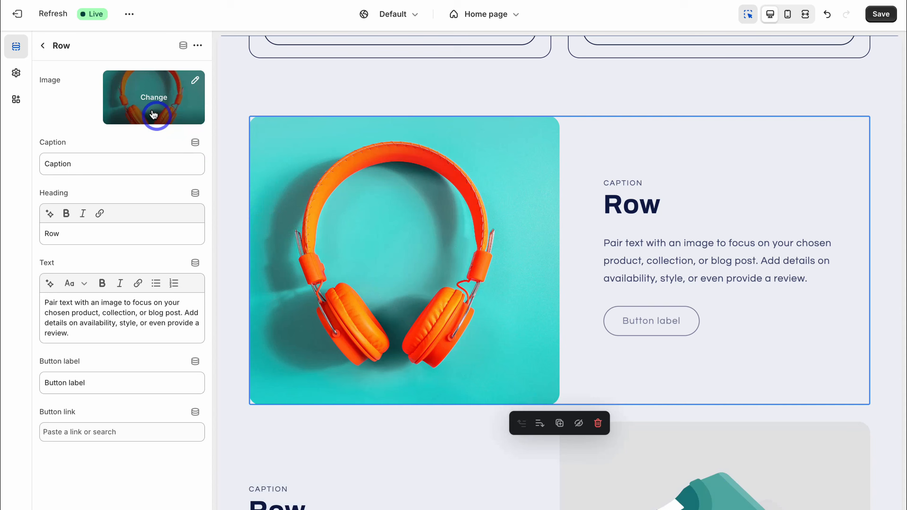
click(195, 81)
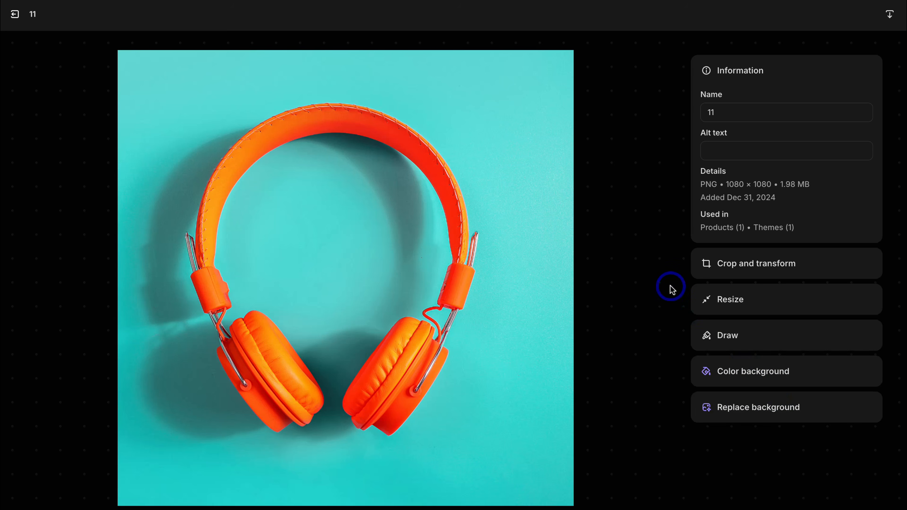
click(19, 15)
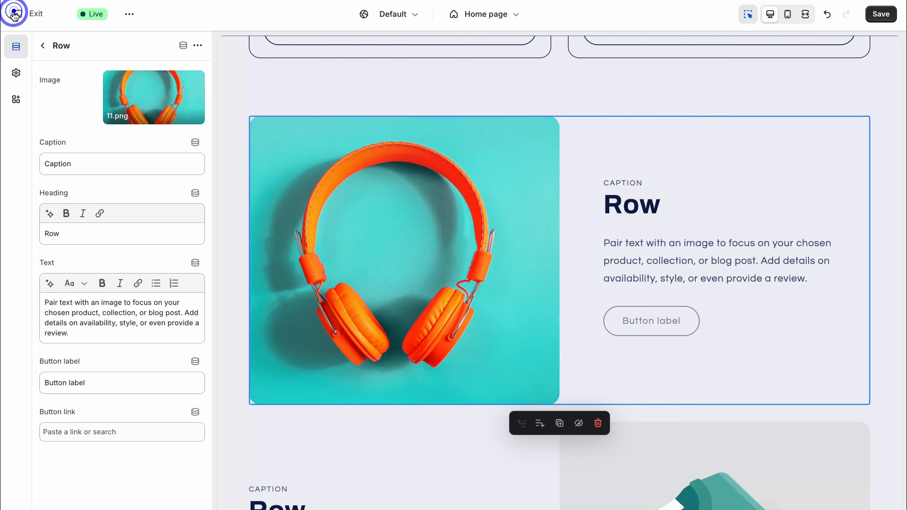
- Review the home page preview back up to the slideshow, save the theme changes and exit the theme editor
scroll(290, 154, up, 5)
scroll(290, 157, up, 15)
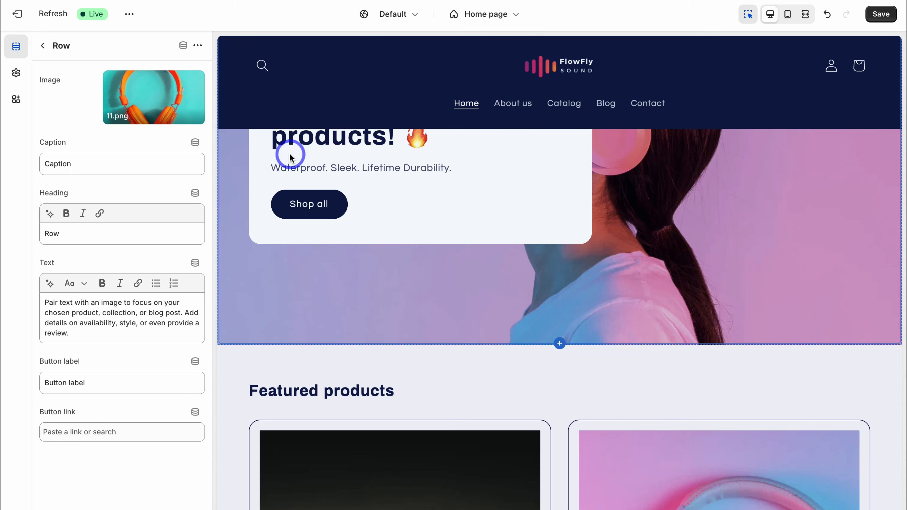
scroll(289, 155, up, 5)
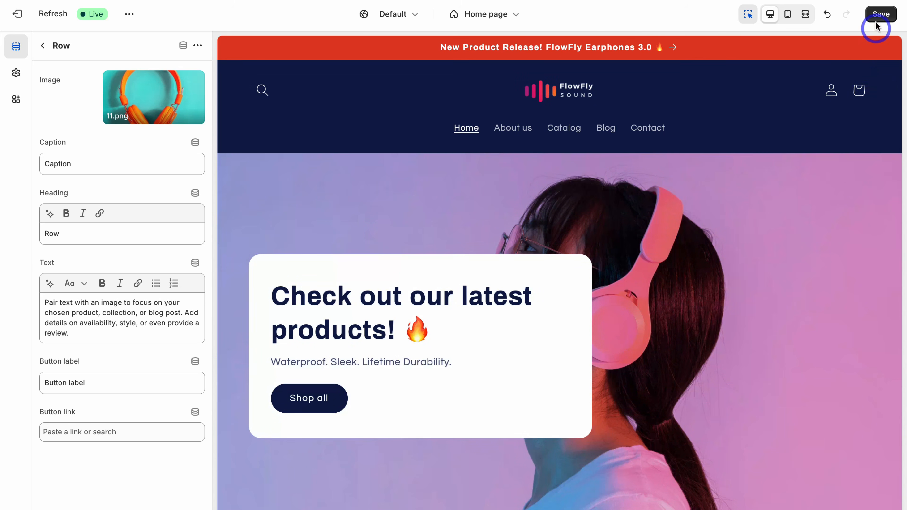
click(880, 14)
click(17, 13)
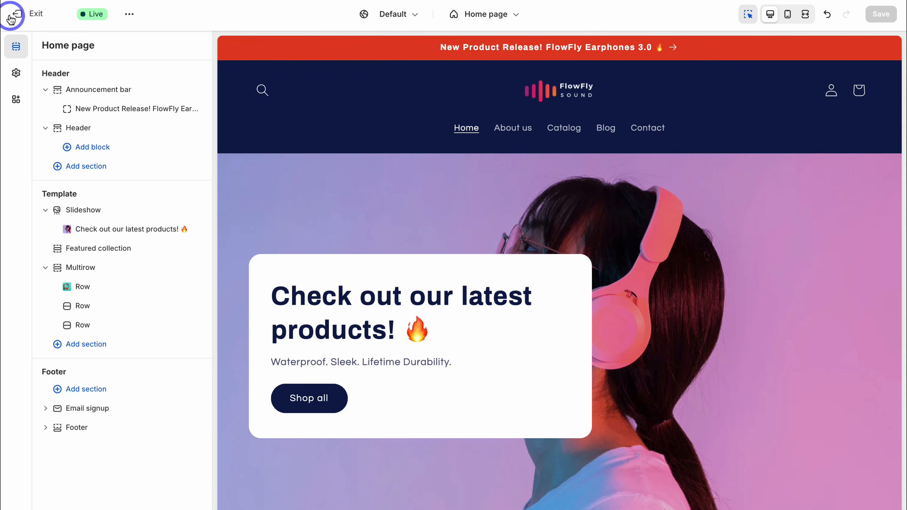